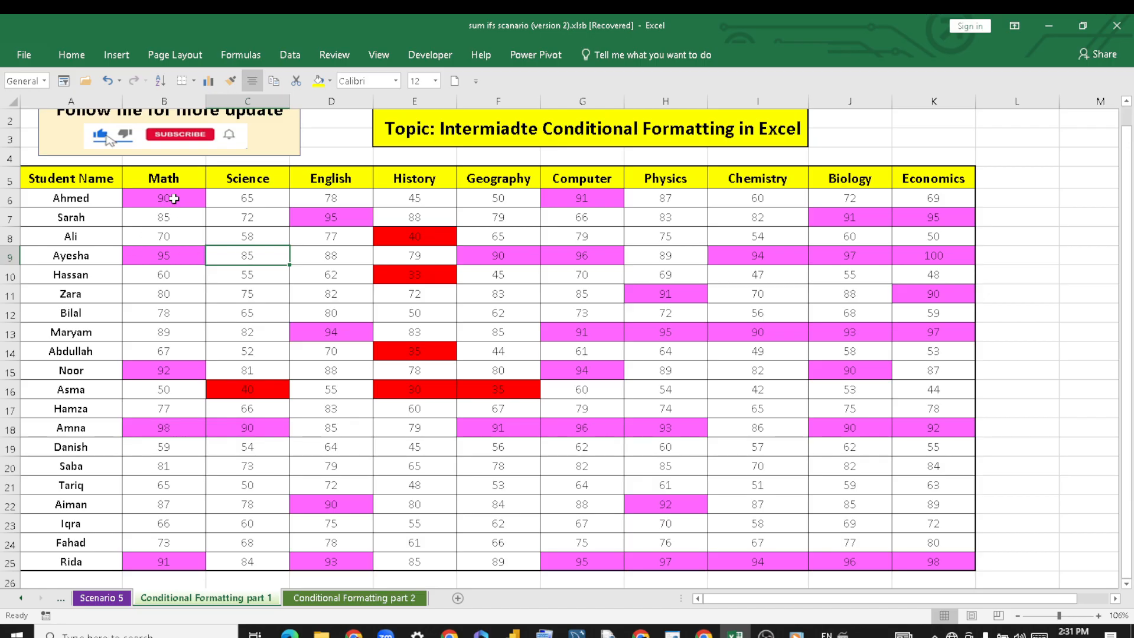
- Clear the conditional formatting rules from the student marks in B6:K25
mouse_move(174, 198)
left_mouse_down()
mouse_move(243, 245)
mouse_move(809, 458)
mouse_move(914, 555)
left_mouse_up()
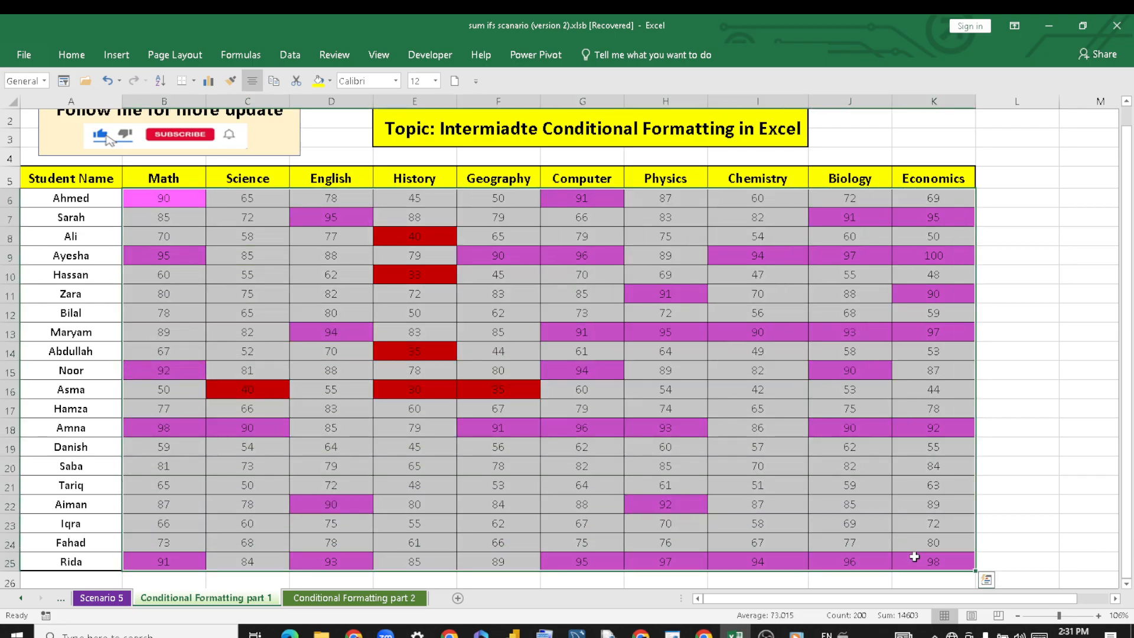
left_click(69, 61)
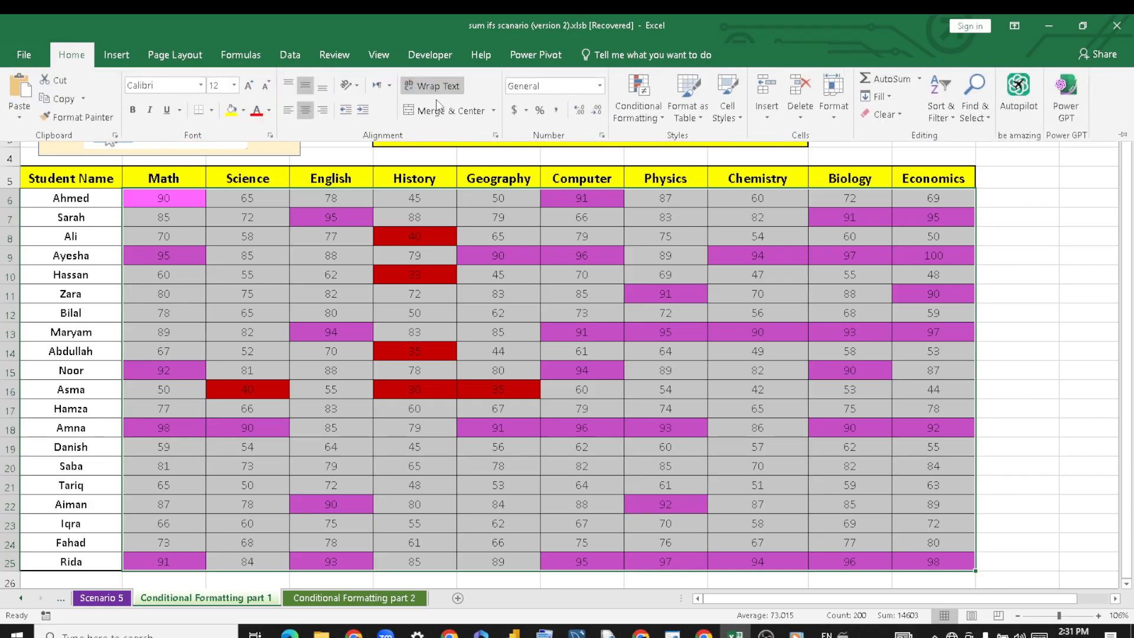
left_click(647, 118)
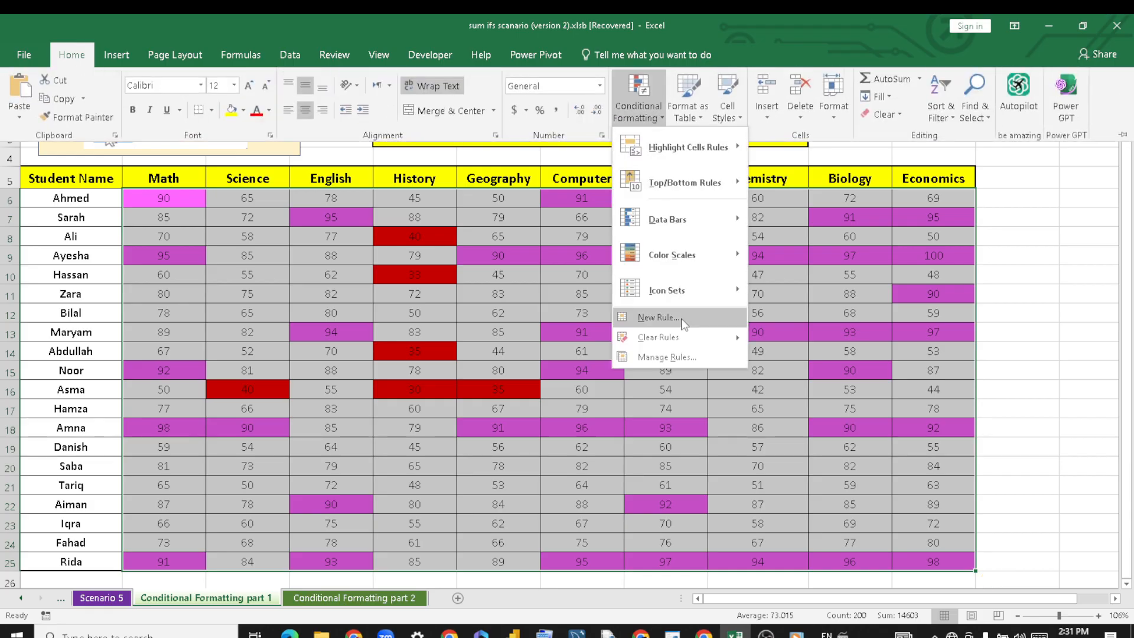
mouse_move(688, 334)
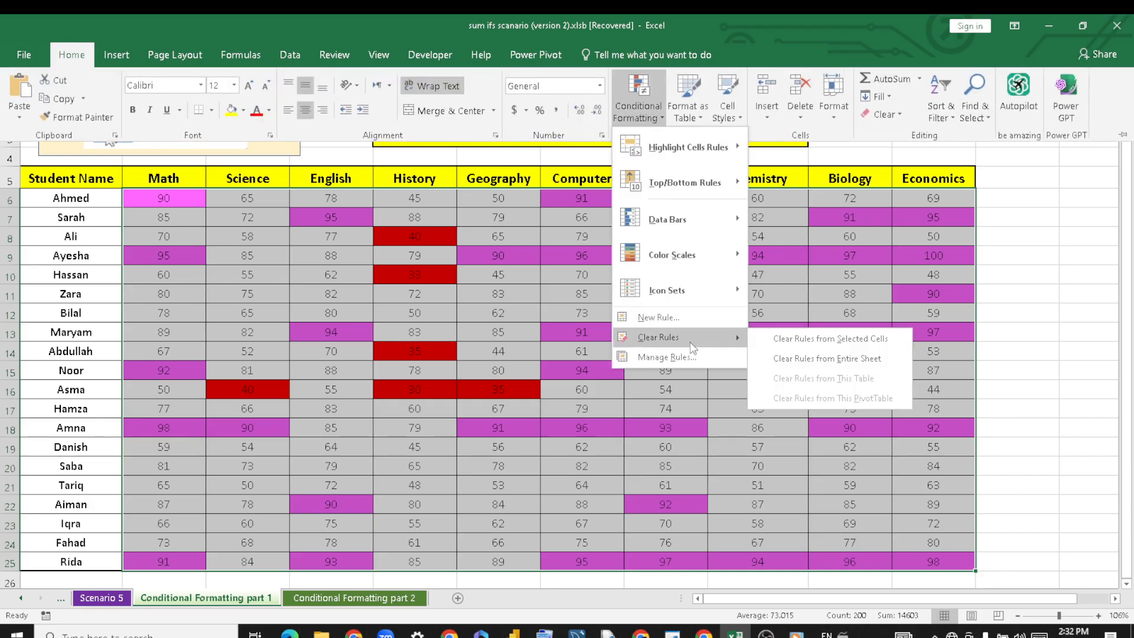
left_click(778, 339)
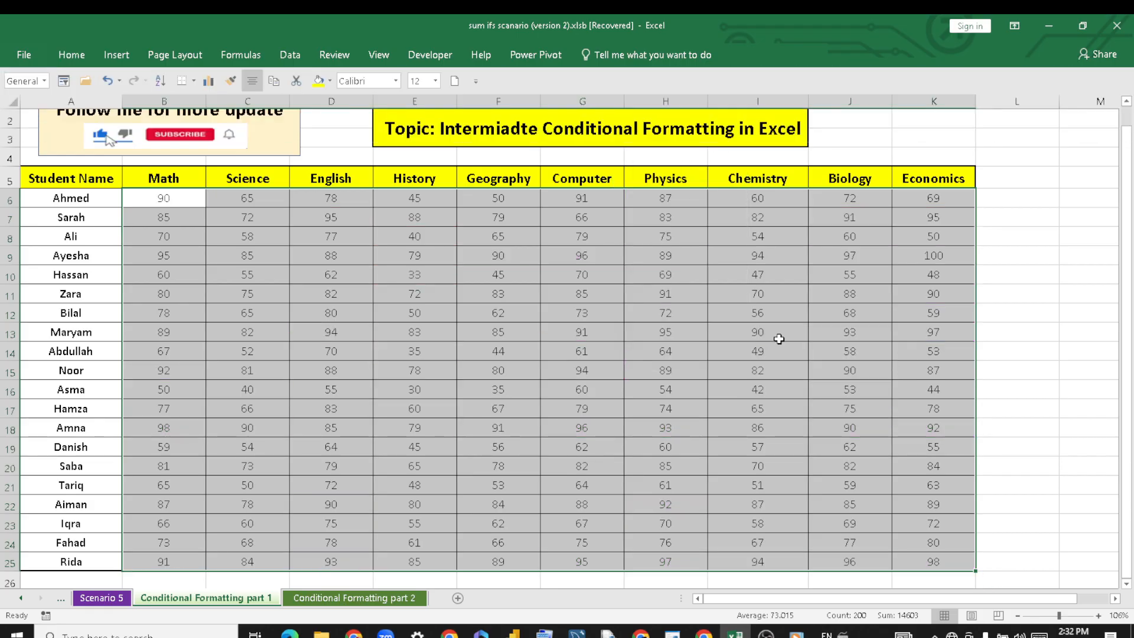
left_click(528, 332)
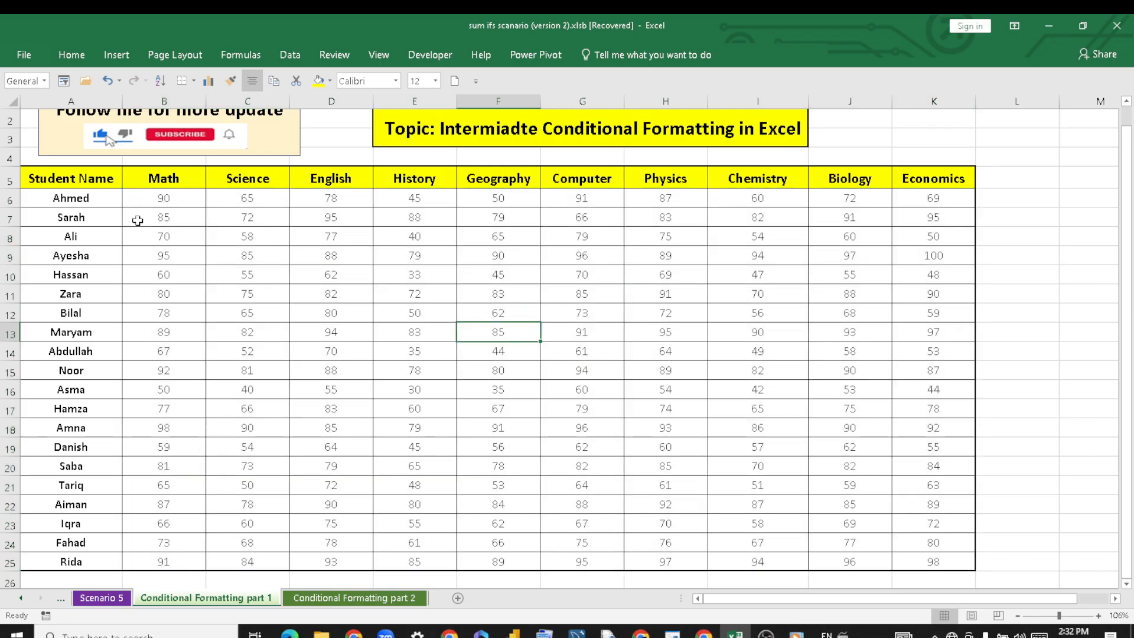
- Create a new conditional formatting rule for the marks in B6:K25 that targets the top 60 % of the selected range
left_click_drag(141, 201, 922, 558)
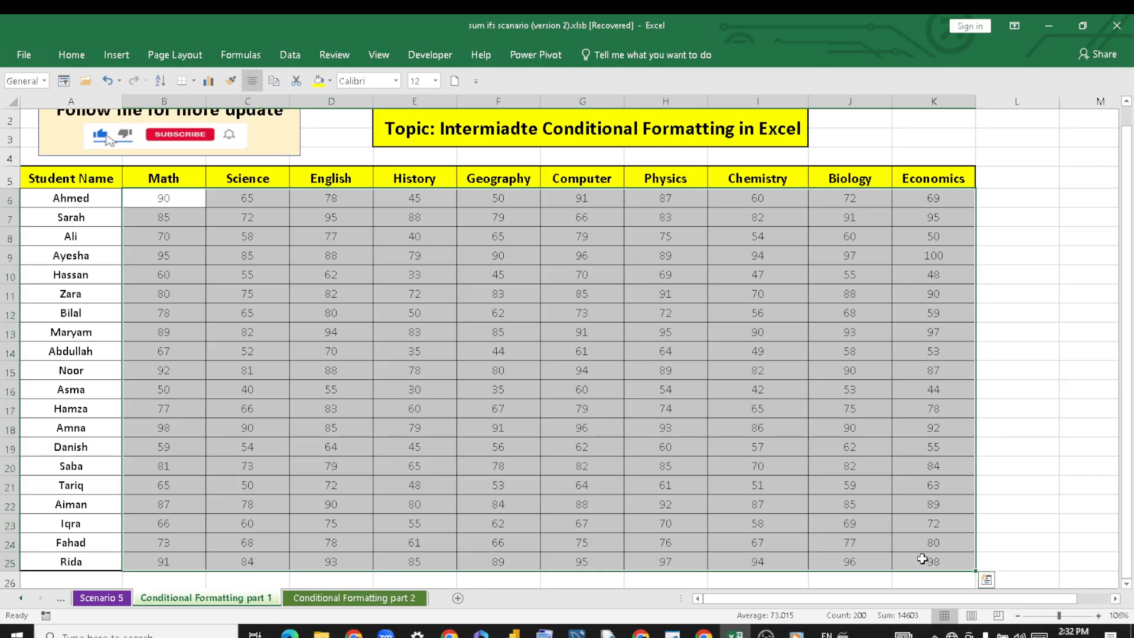
left_click(70, 54)
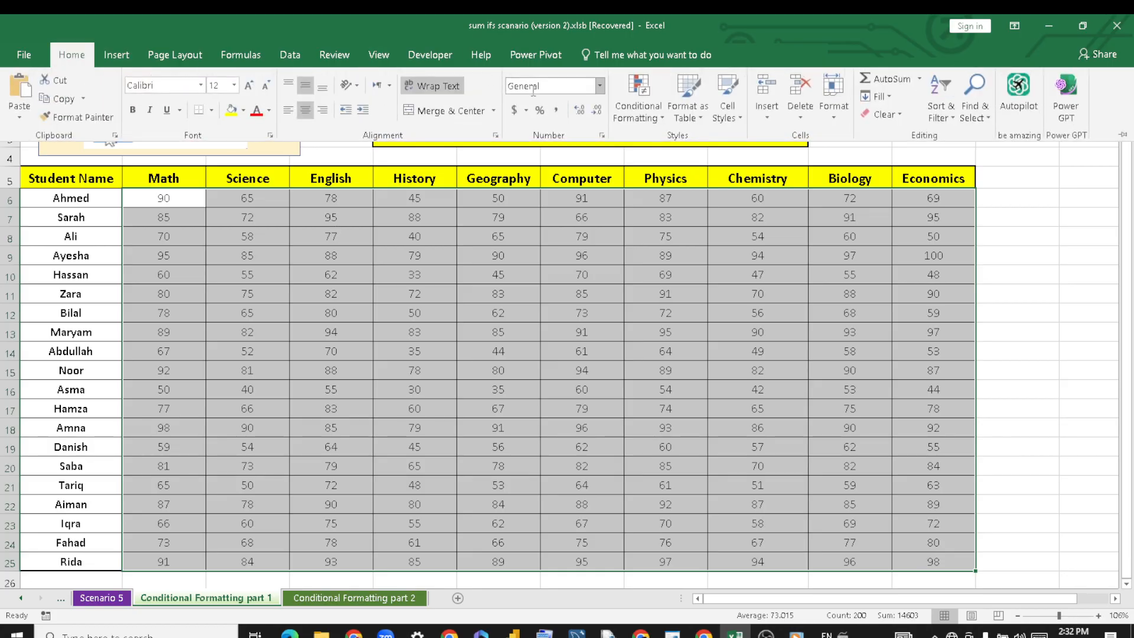
left_click(637, 109)
left_click(711, 316)
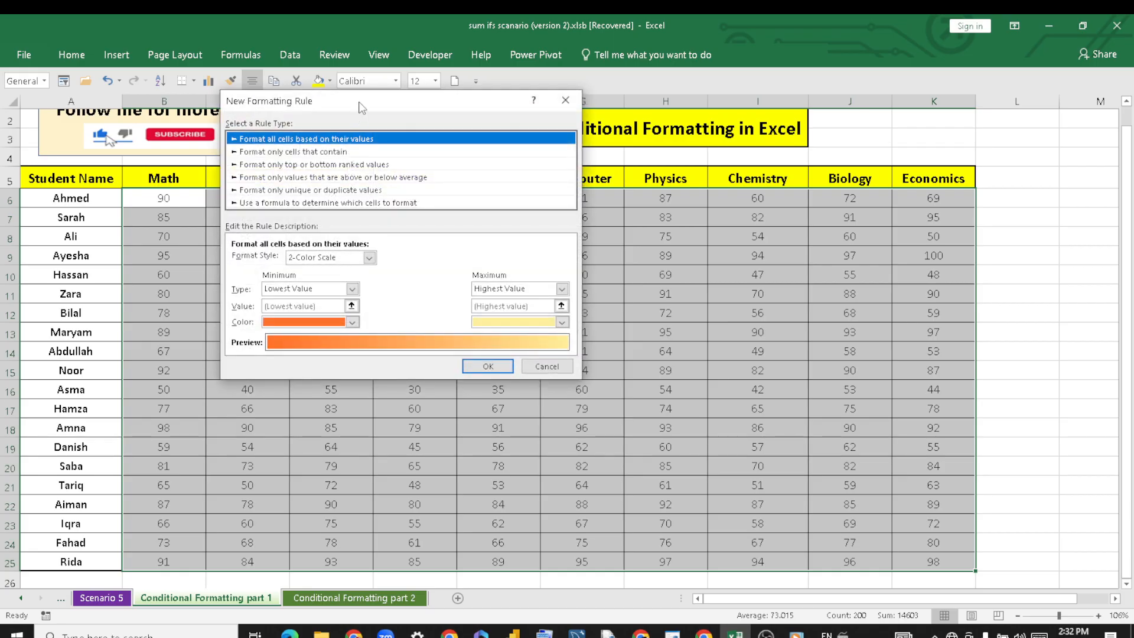
left_click_drag(362, 107, 478, 304)
left_click(451, 374)
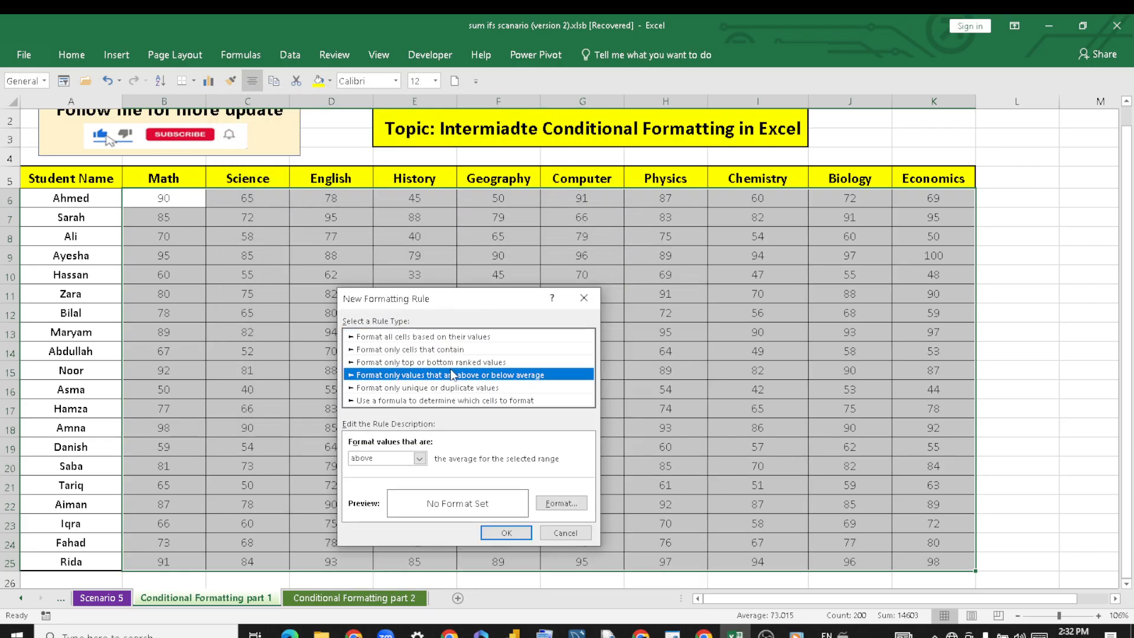
left_click(450, 362)
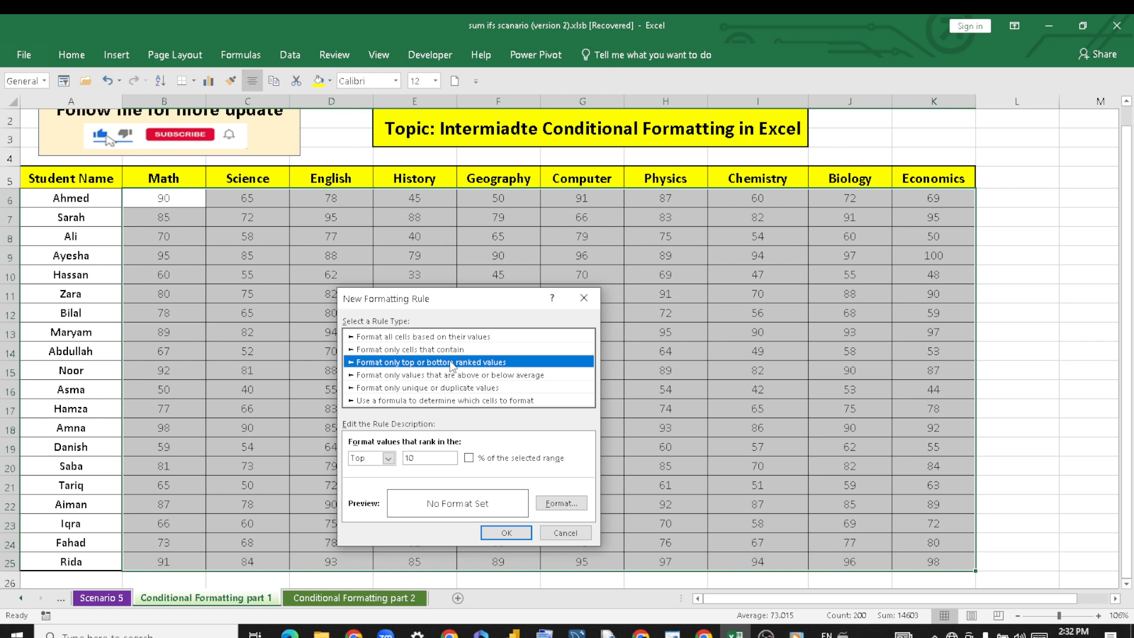
left_click(450, 457)
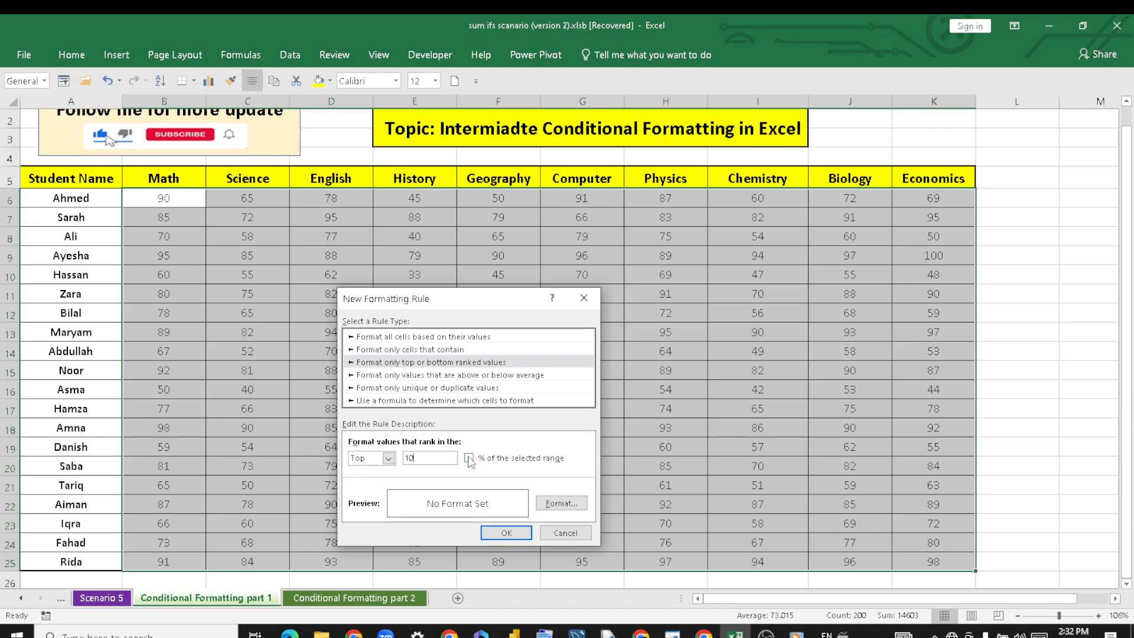
left_click(470, 458)
left_click(432, 458)
key("BackSpace")
- Give the top 60 % rule a yellow fill and apply it to the marks
left_click(561, 503)
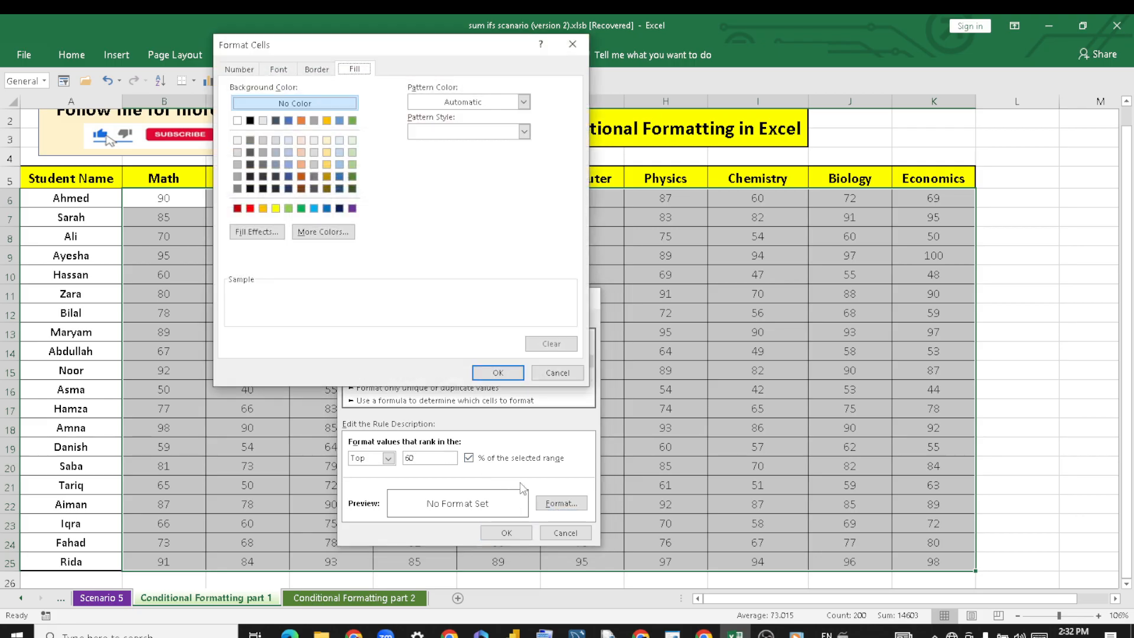
left_click(276, 208)
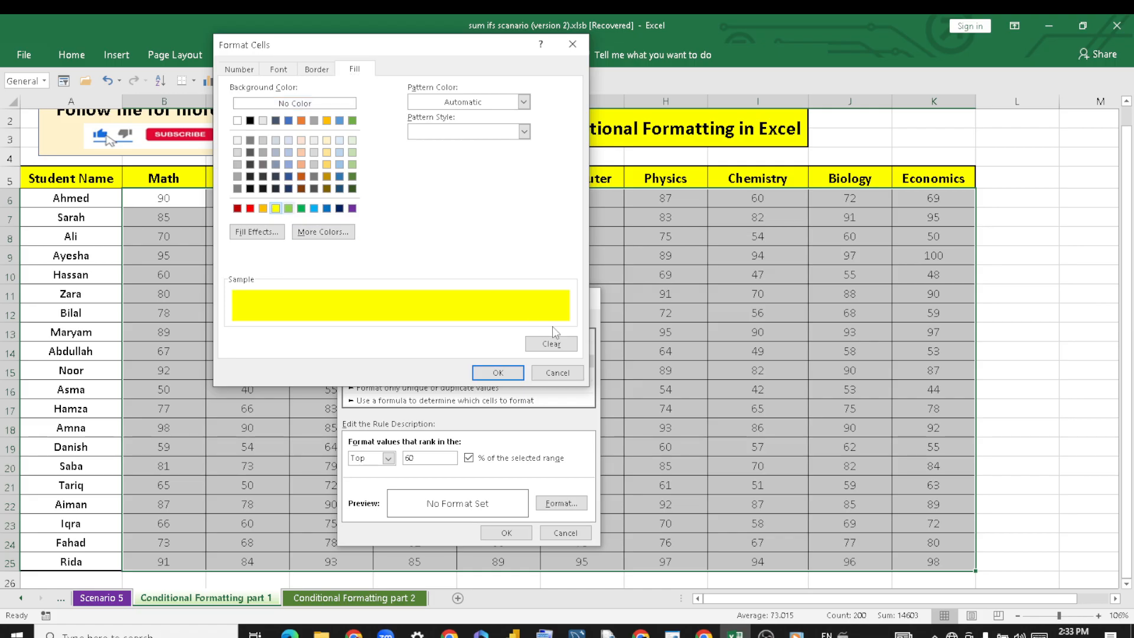
left_click(498, 373)
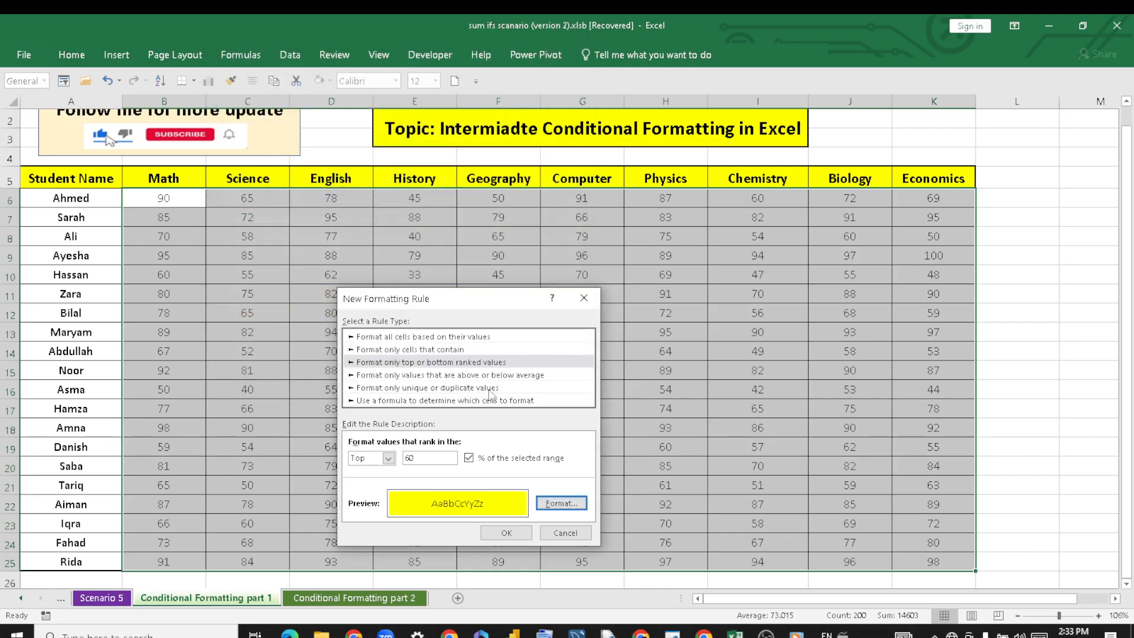
left_click(490, 532)
left_click(526, 384)
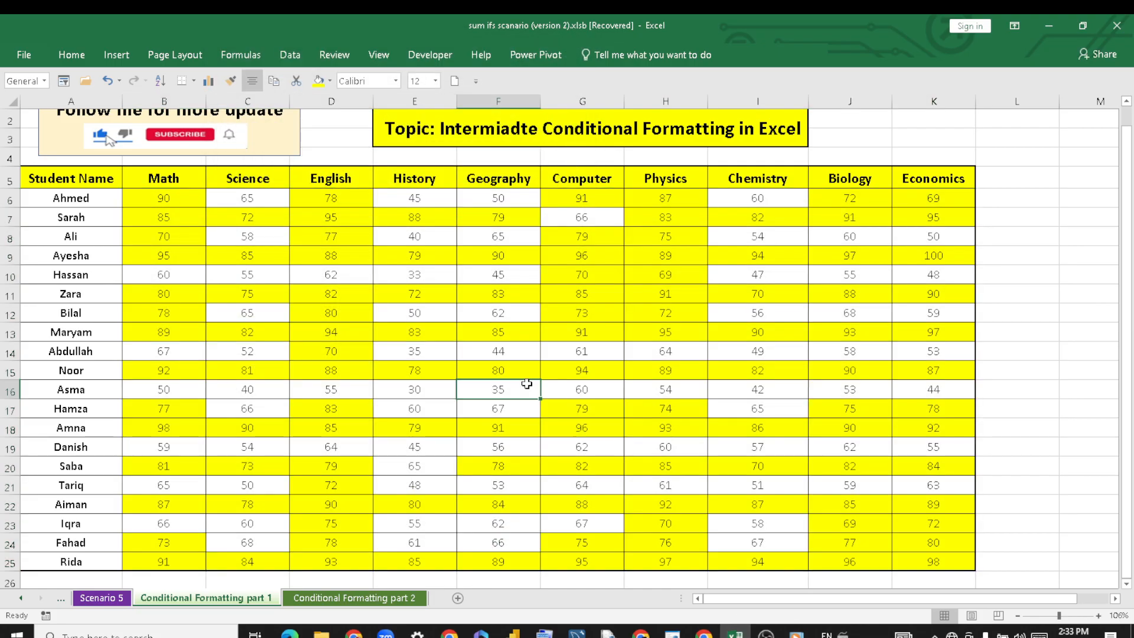
- Create another top-ranked values rule for B6:K25 with the rank set to top 90, not as a percentage
left_click_drag(167, 199, 933, 561)
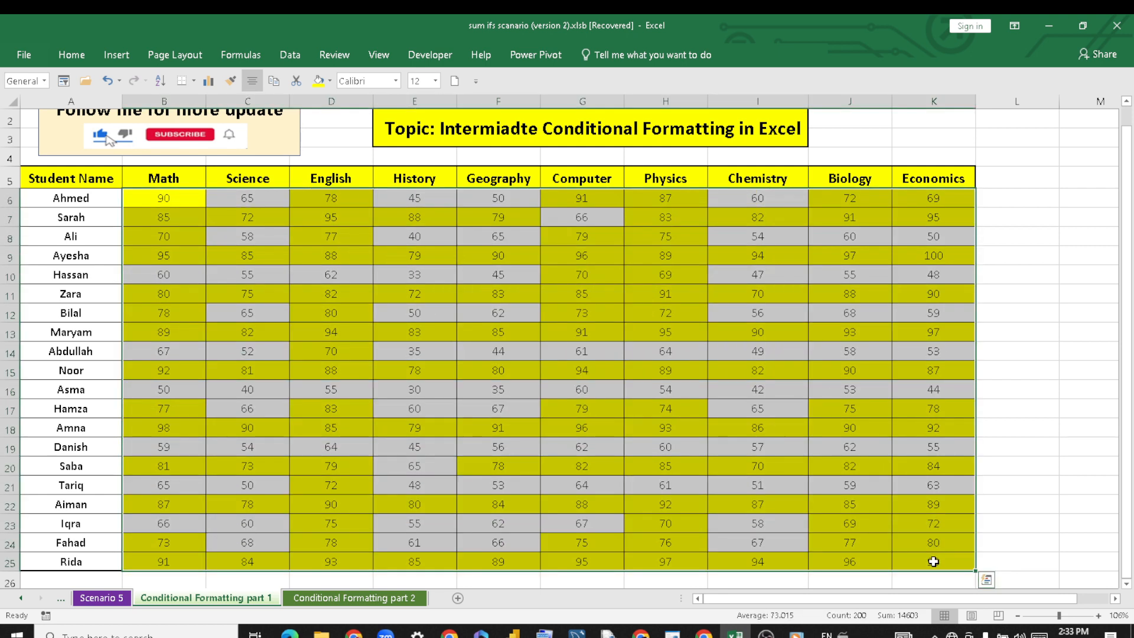
left_click(81, 58)
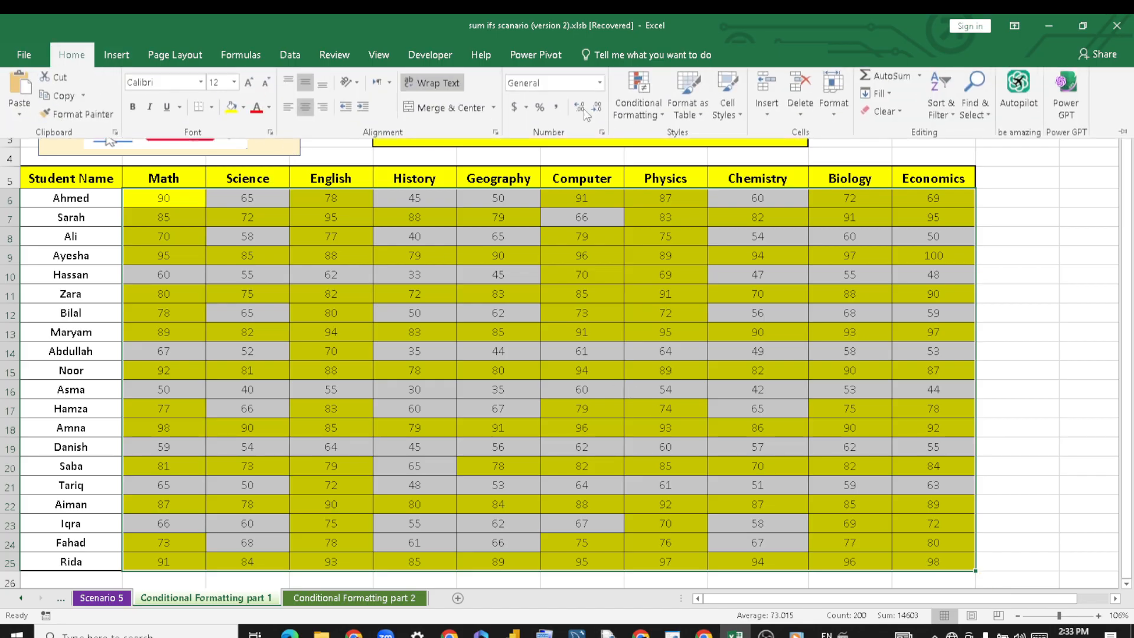
left_click(661, 119)
left_click(692, 320)
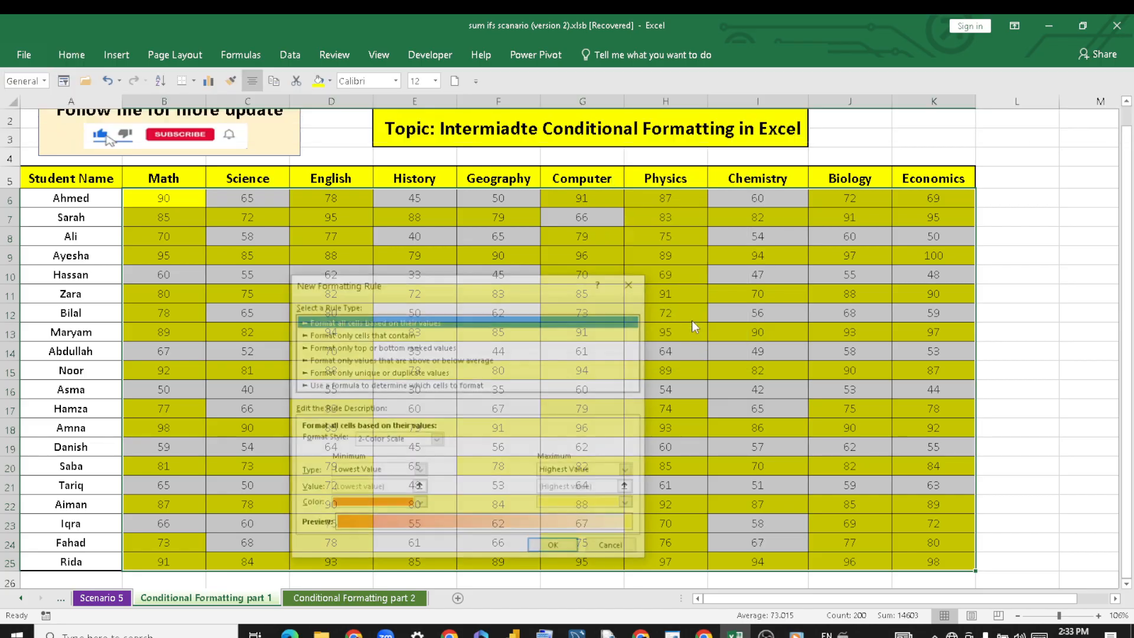
left_click(426, 349)
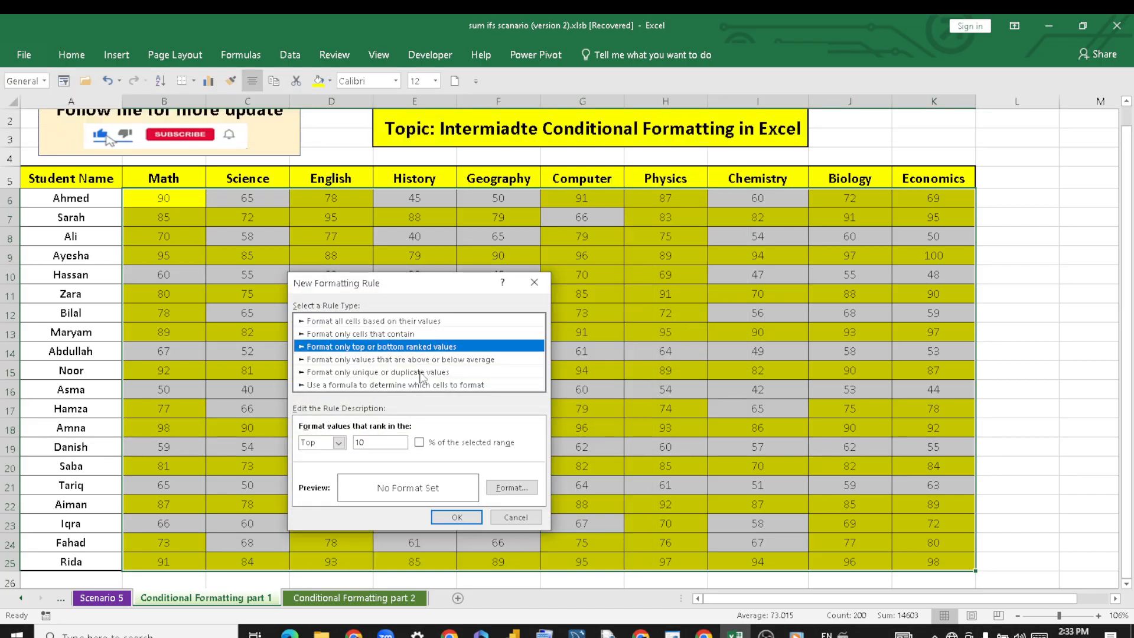
left_click(393, 442)
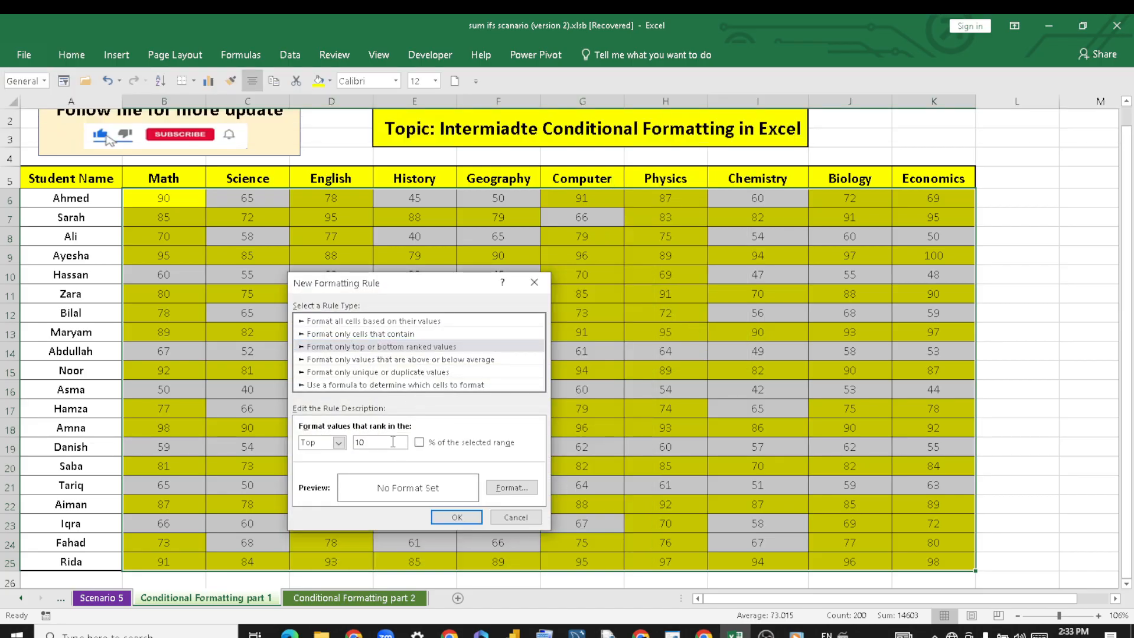
key("BackSpace")
key("BackSpace")
- Give the top 90 rule a light green fill and apply it to the marks
left_click(523, 486)
left_click(355, 390)
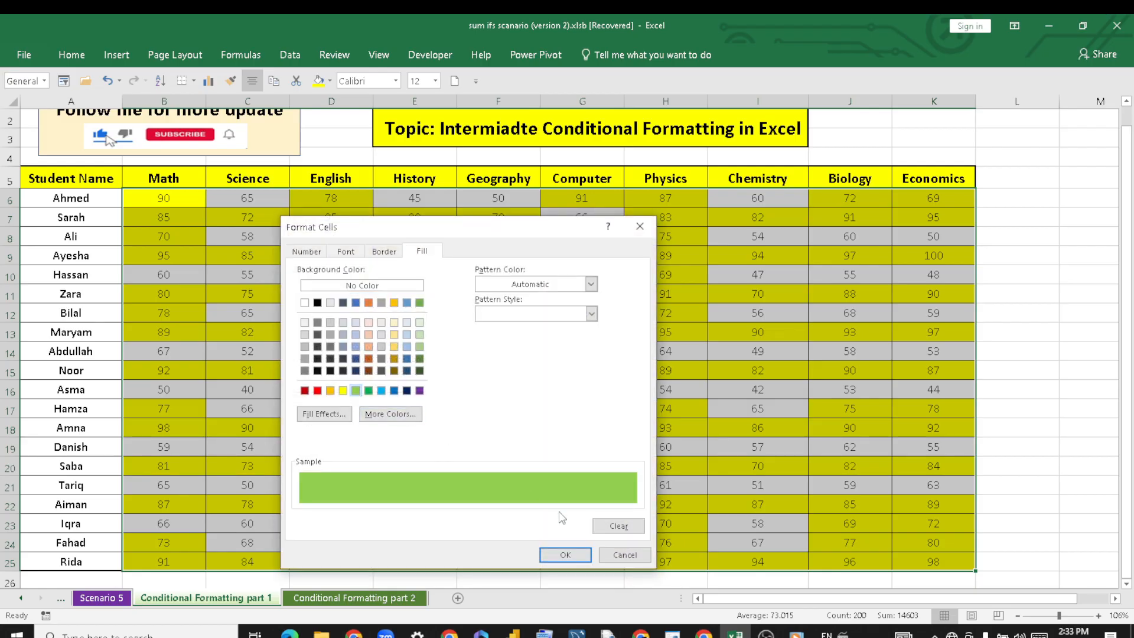
left_click(560, 554)
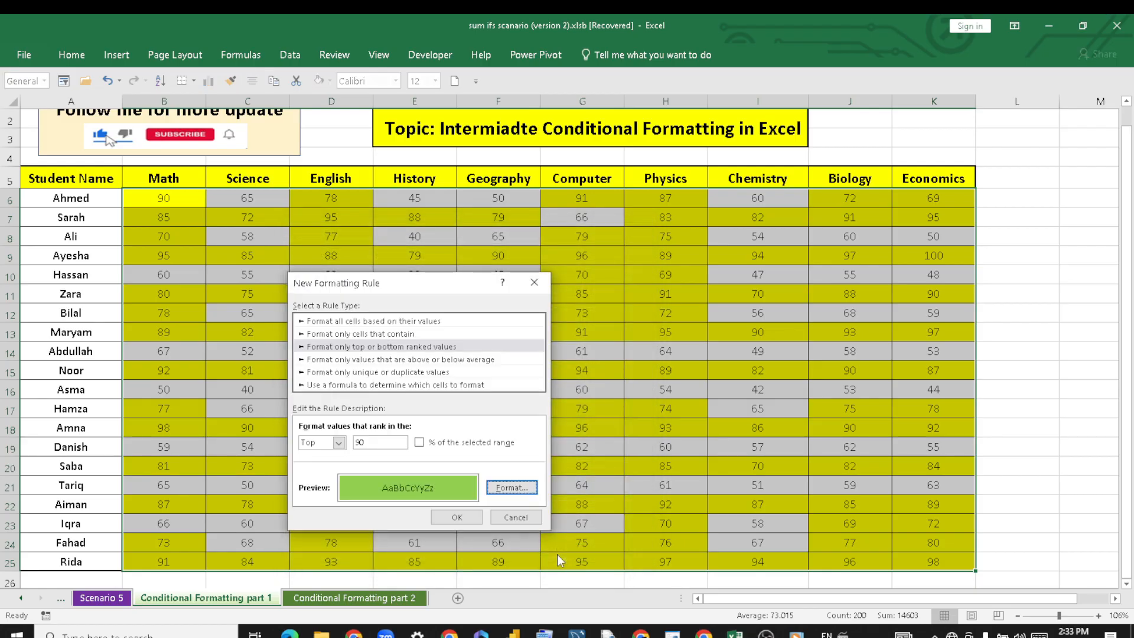
left_click(455, 517)
left_click(555, 235)
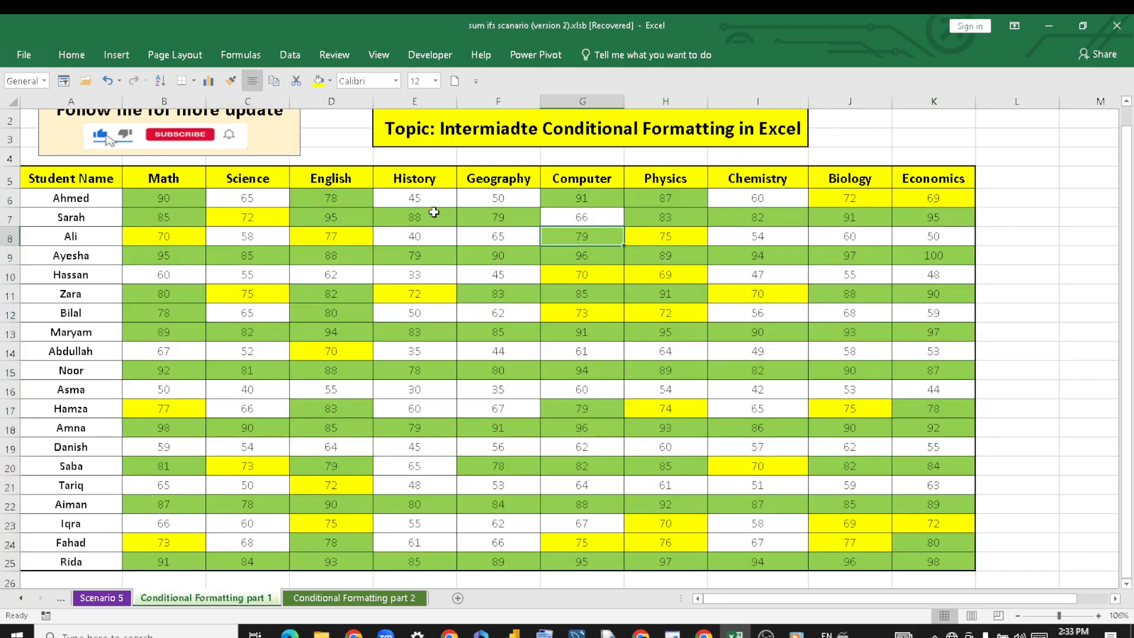
left_click_drag(413, 310, 221, 230)
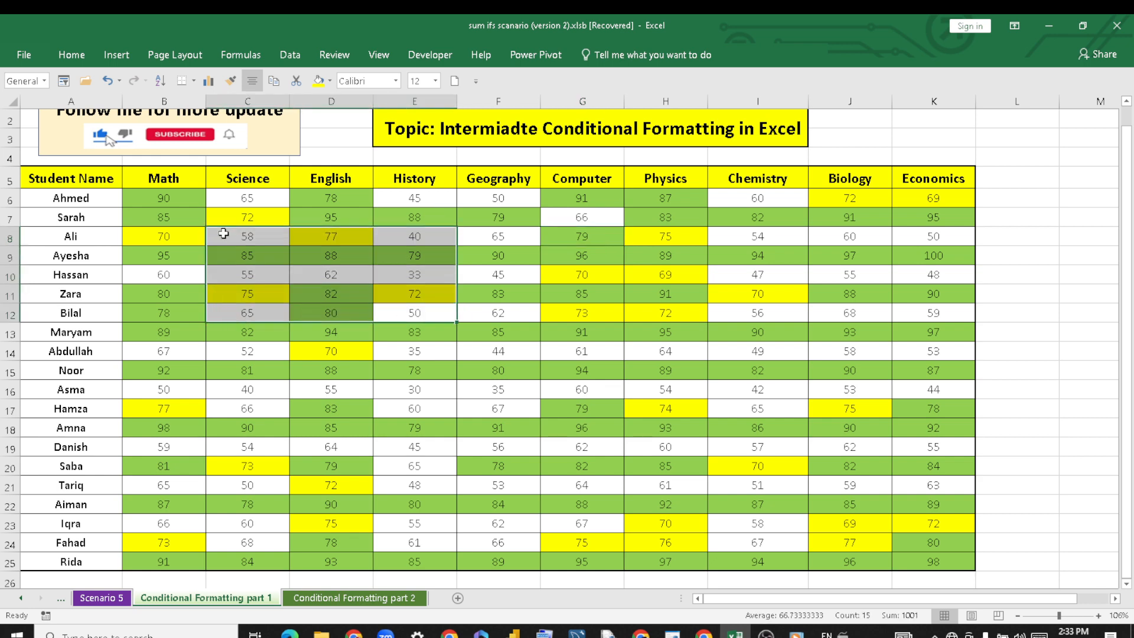
- Create a ranked values rule for B6:K25 that targets the bottom 40 % of the selected range
mouse_move(167, 198)
left_mouse_down()
mouse_move(874, 552)
mouse_move(929, 555)
left_mouse_up()
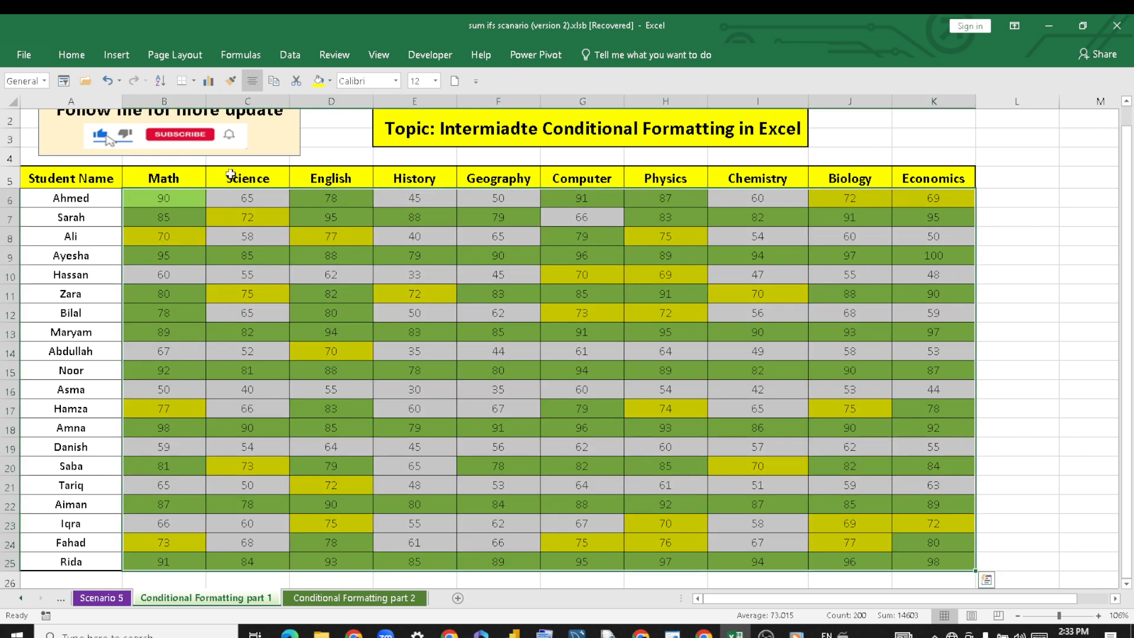
left_click(70, 55)
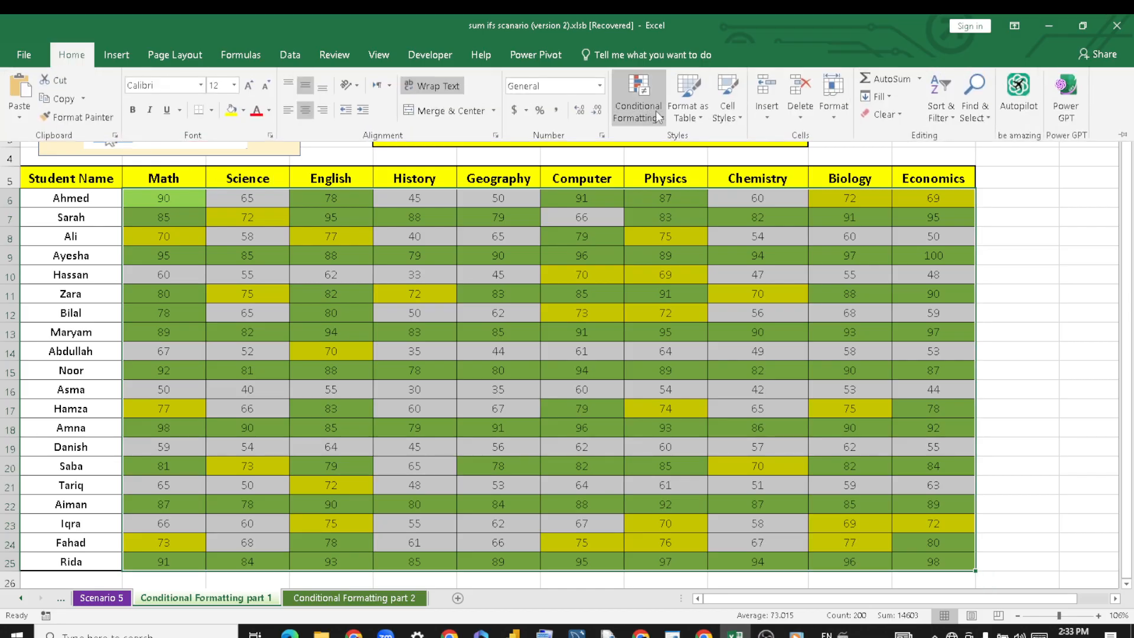
left_click(655, 122)
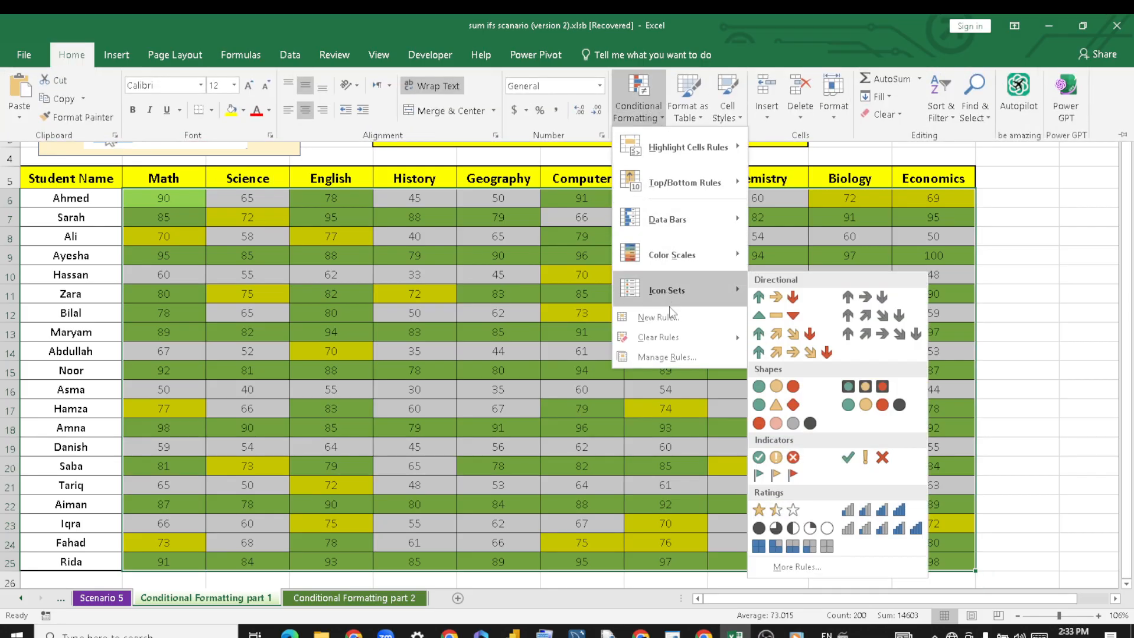
left_click(656, 317)
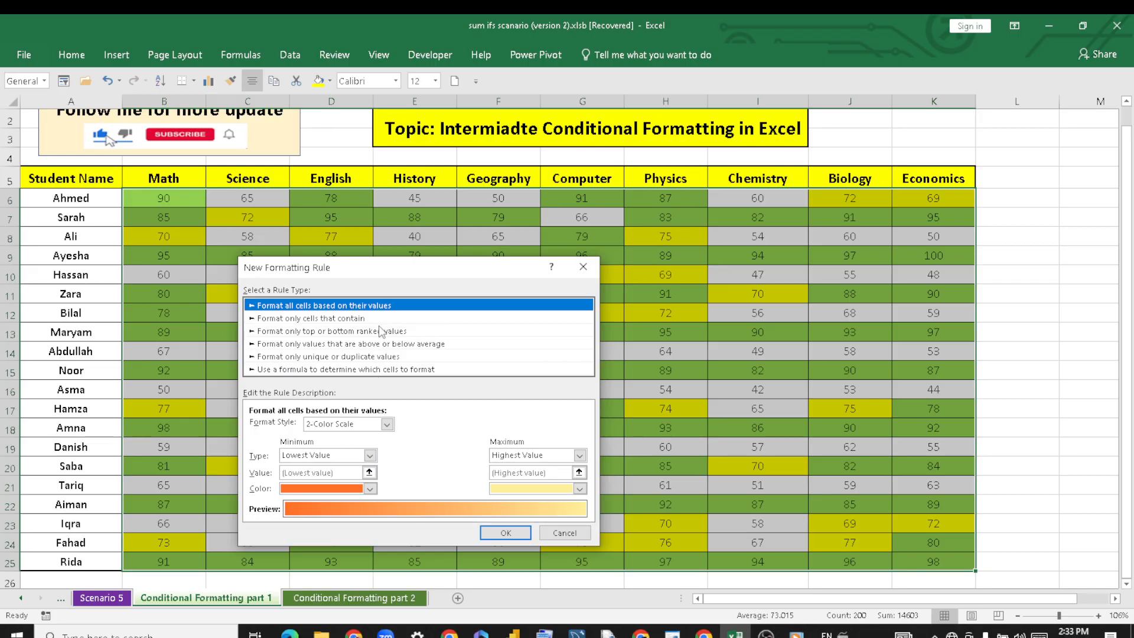
left_click(380, 331)
left_click(289, 426)
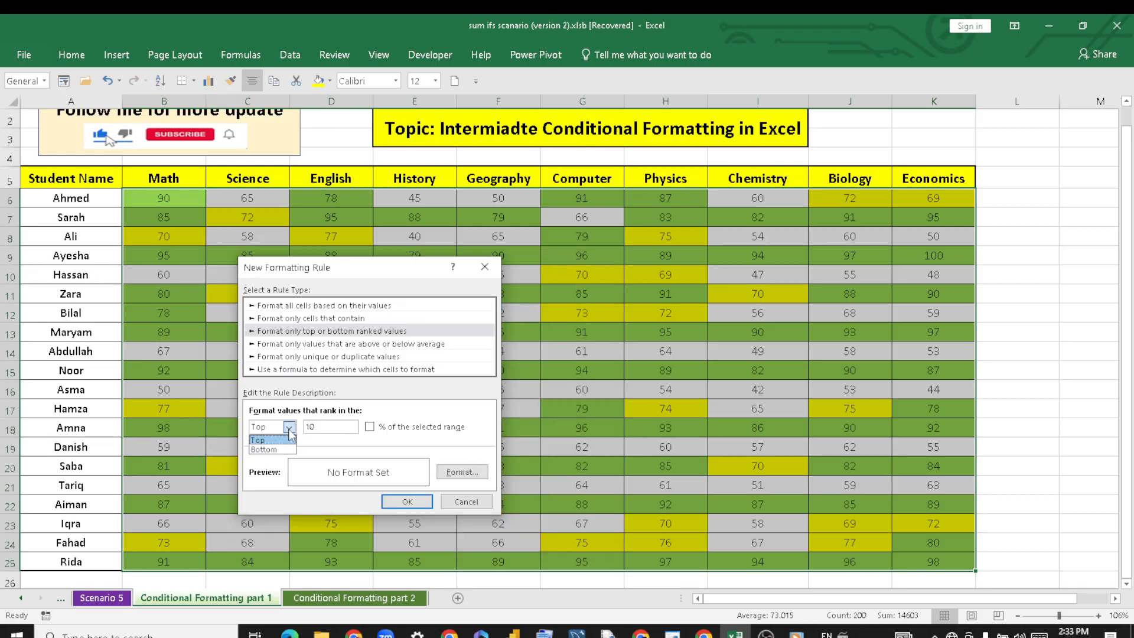
left_click(275, 450)
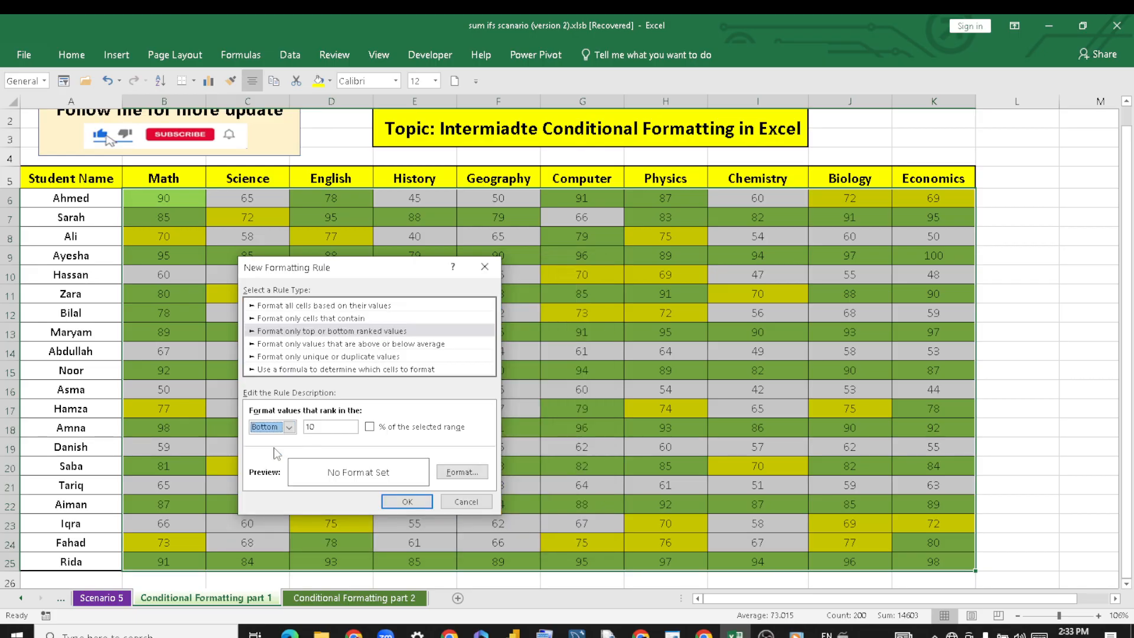
left_click(349, 426)
key("BackSpace")
type("40")
left_click(370, 426)
- Give the bottom 40 % rule a red fill and apply it to the marks
left_click(462, 472)
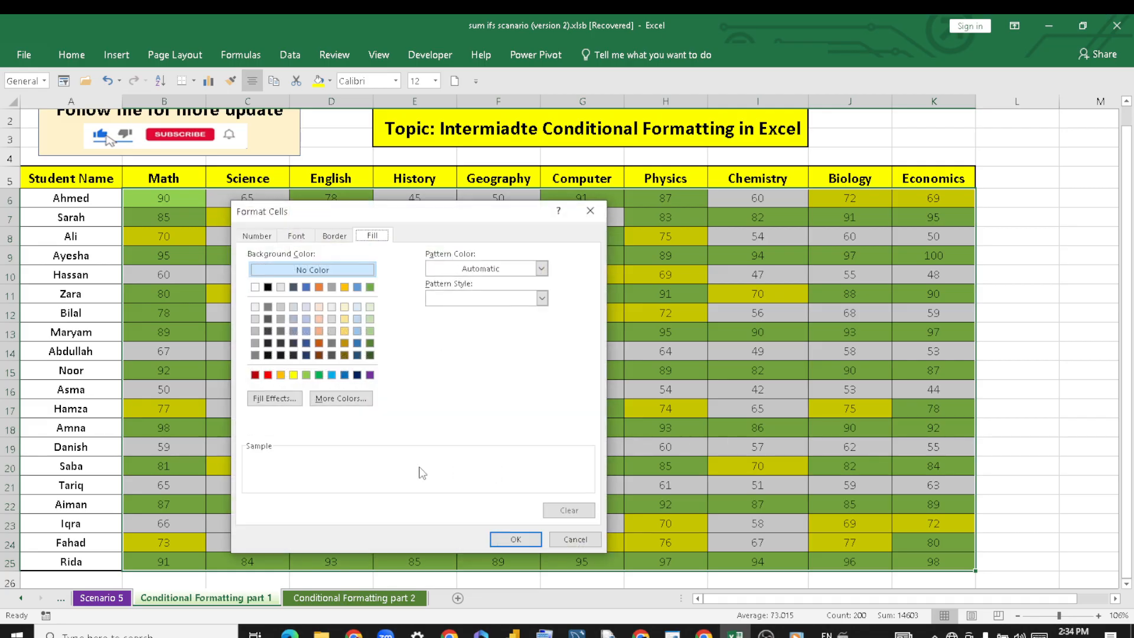
left_click(268, 374)
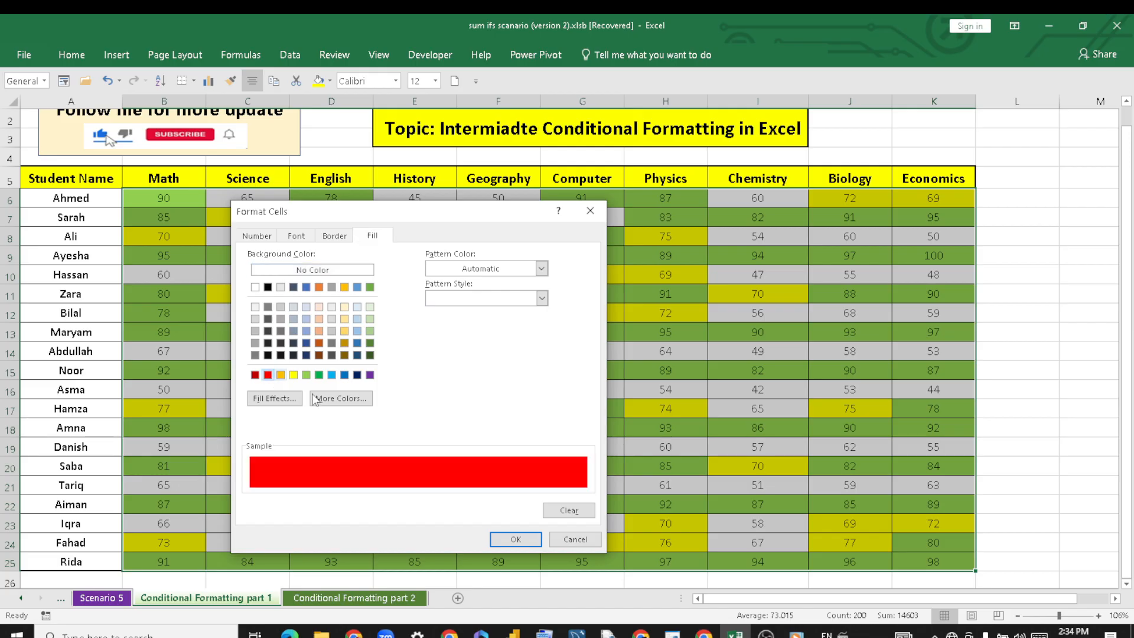
left_click(506, 541)
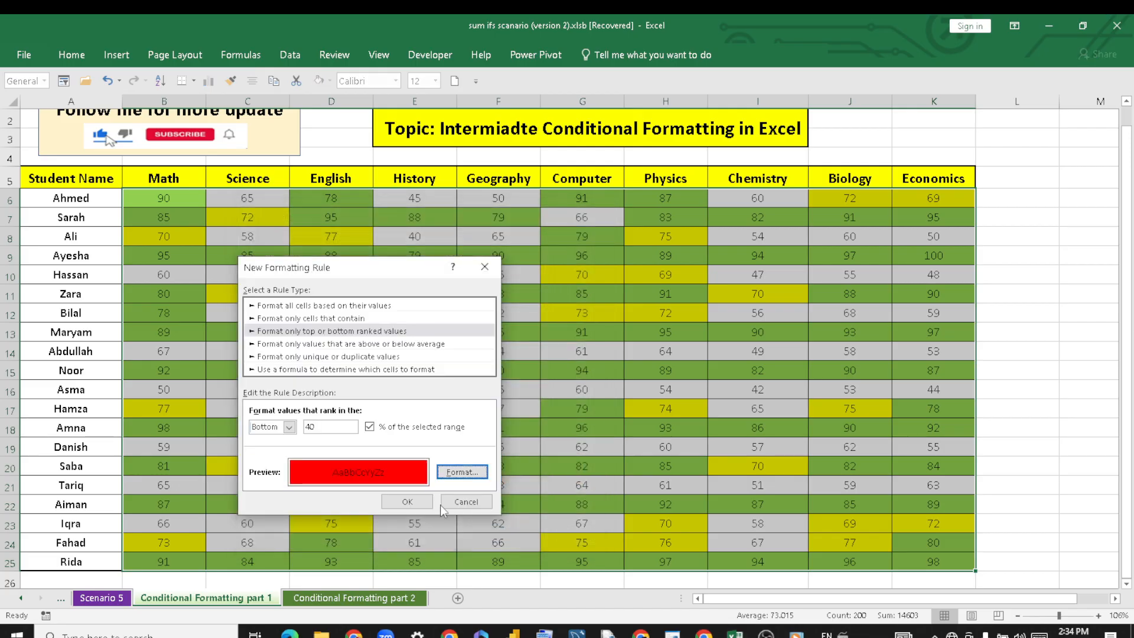
left_click(404, 500)
left_click(648, 274)
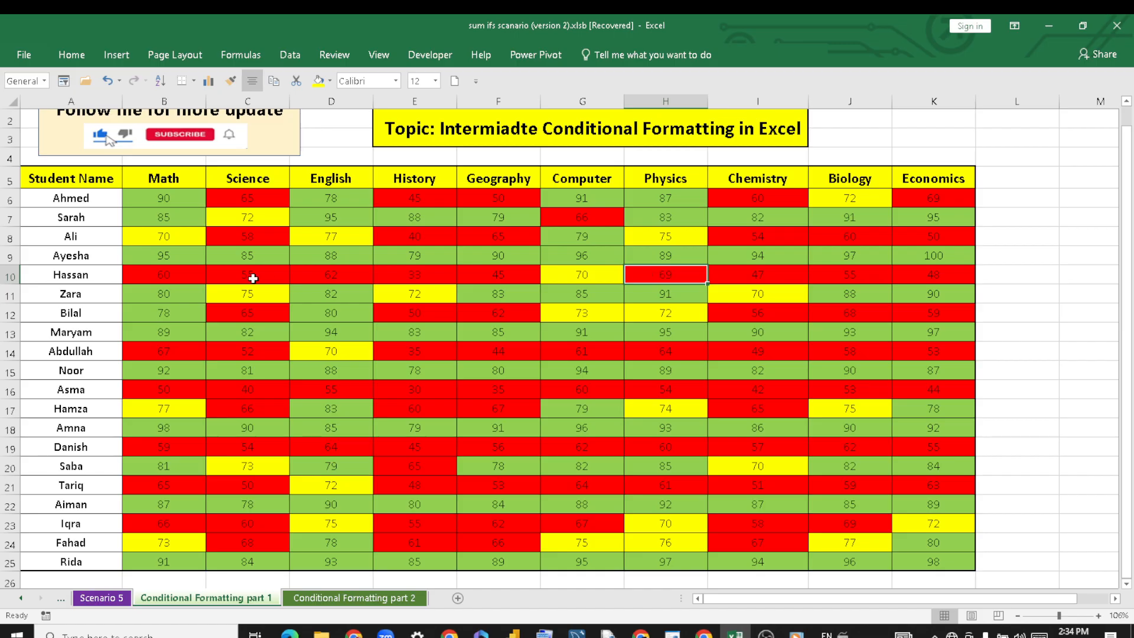
left_click_drag(171, 199, 905, 556)
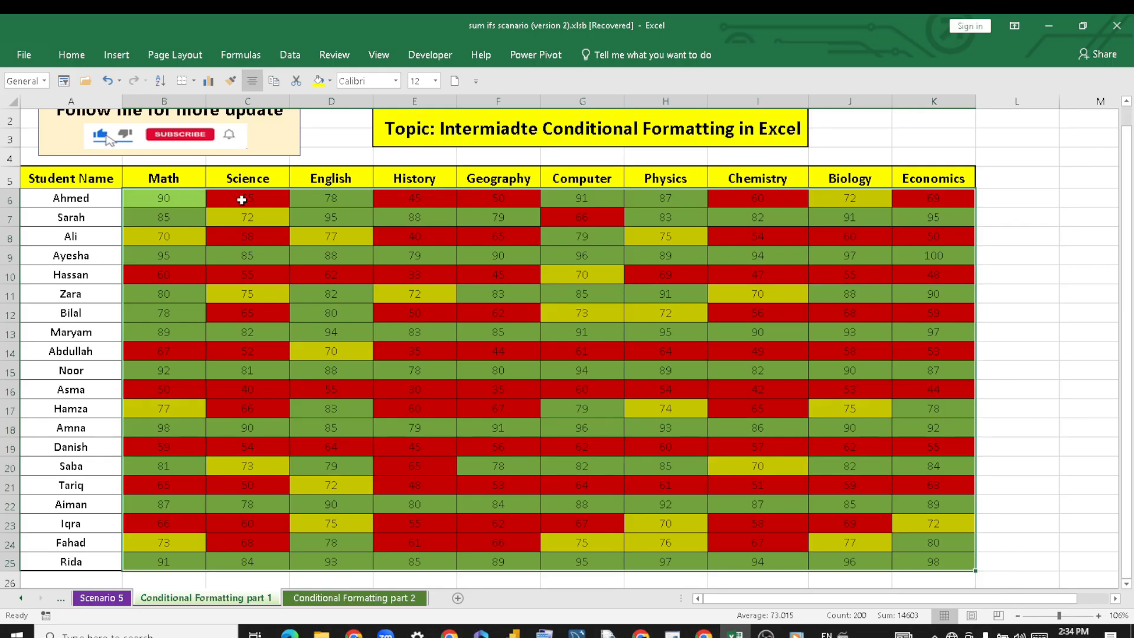
left_click(523, 312)
left_click(264, 296)
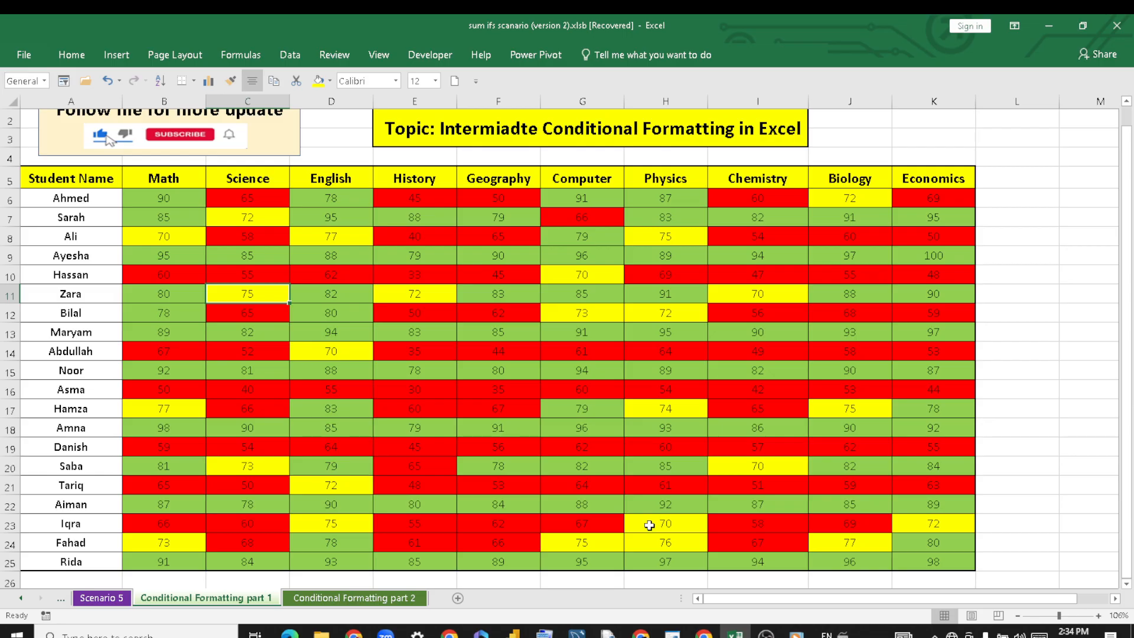
left_click_drag(649, 525, 657, 540)
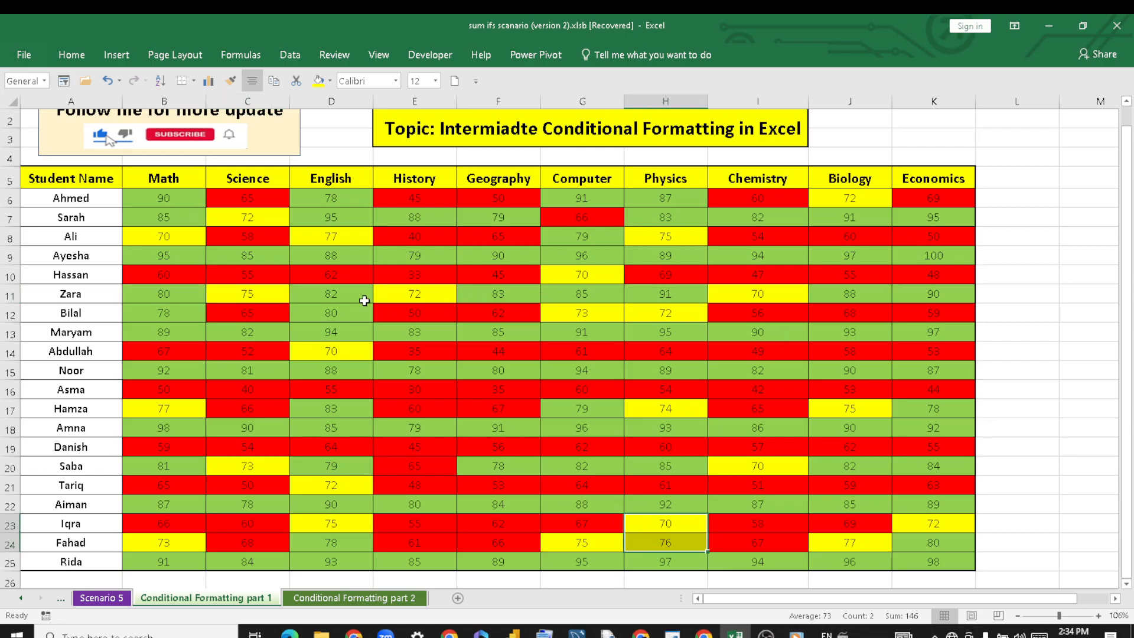
- Clear all conditional formatting rules from the marks in B6:K25
left_click_drag(159, 196, 925, 562)
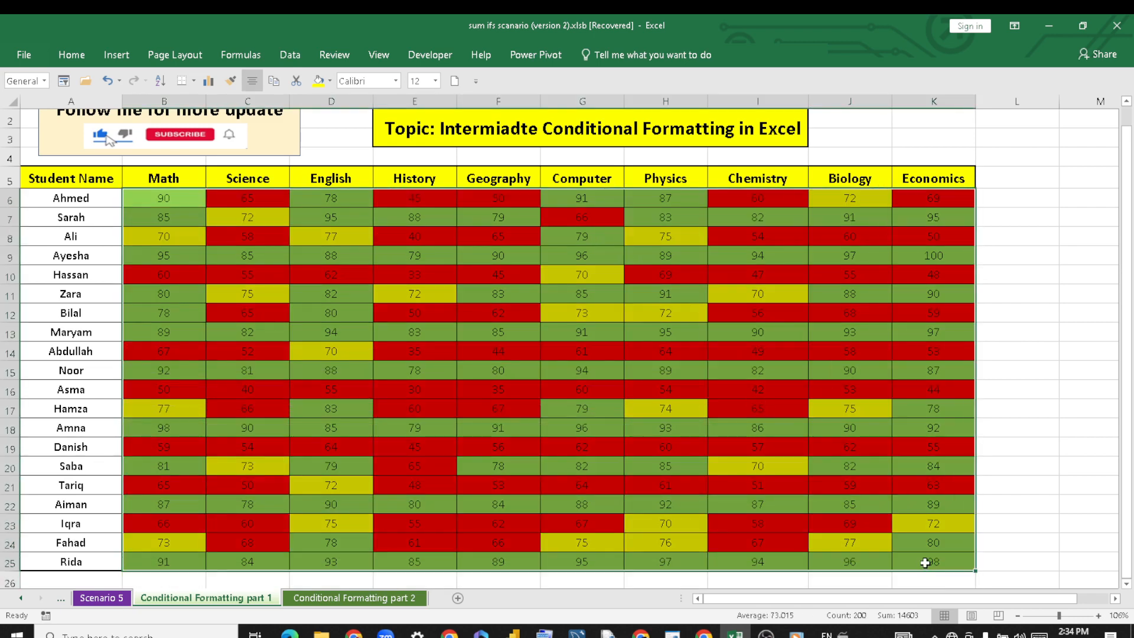
left_click(69, 55)
left_click(651, 109)
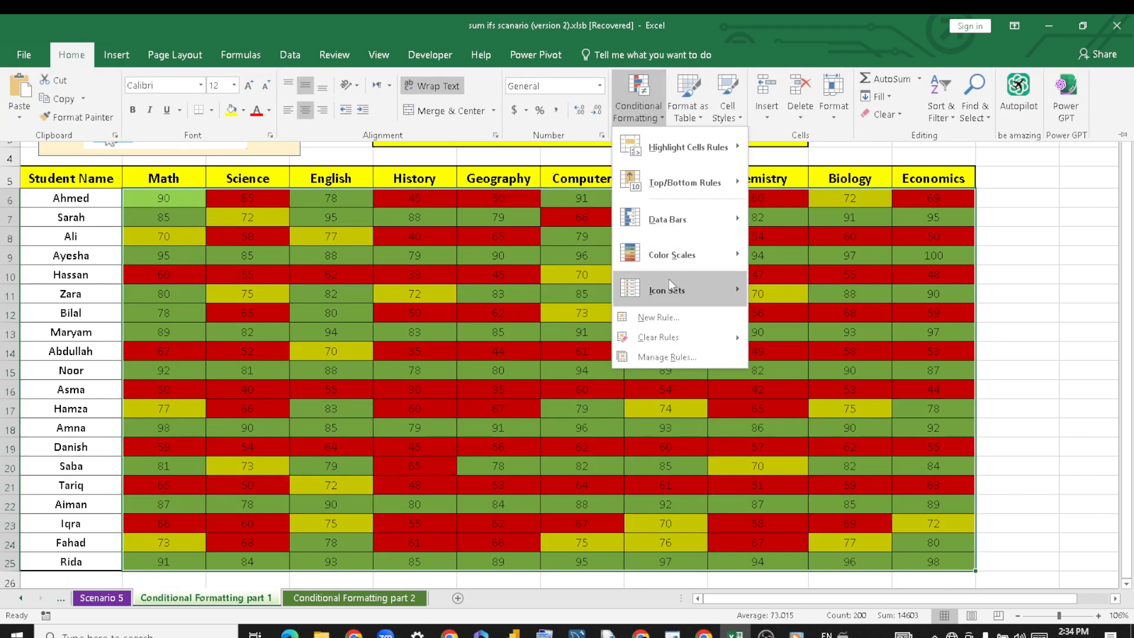
mouse_move(679, 335)
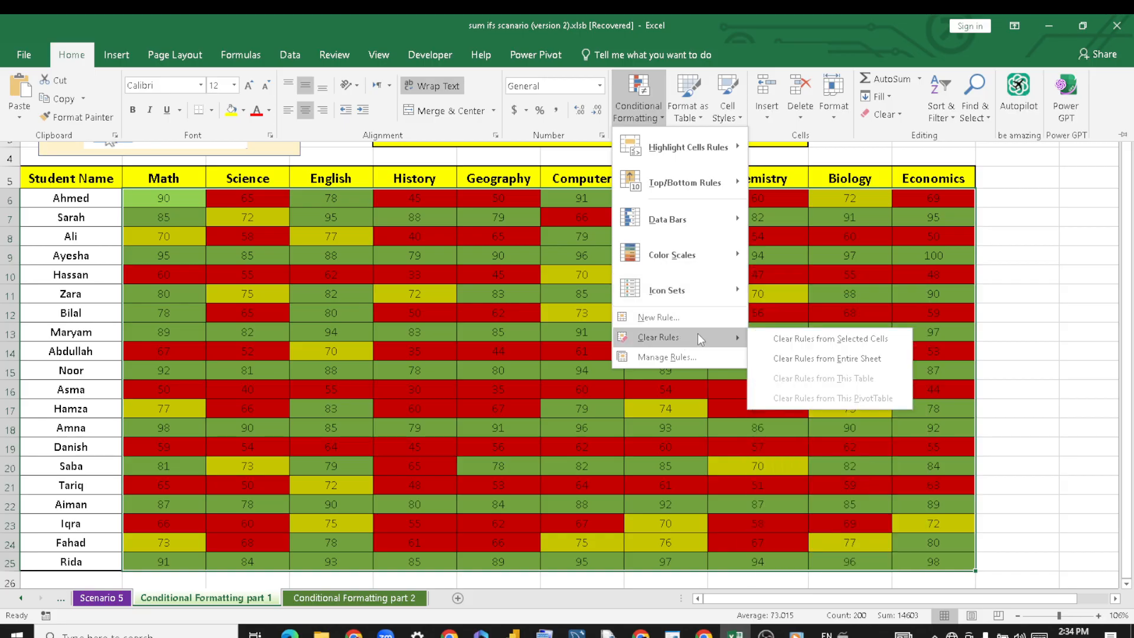
left_click(758, 338)
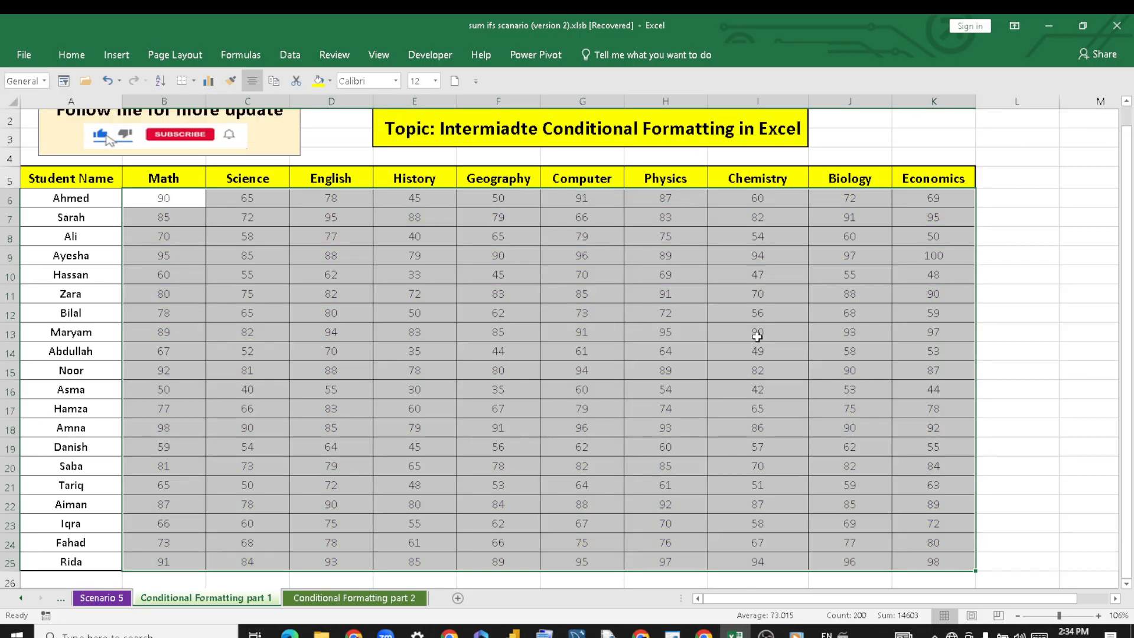
- Create a conditional formatting rule for B6:K25 that formats only duplicate values in the selected range
left_click(70, 55)
left_click(653, 112)
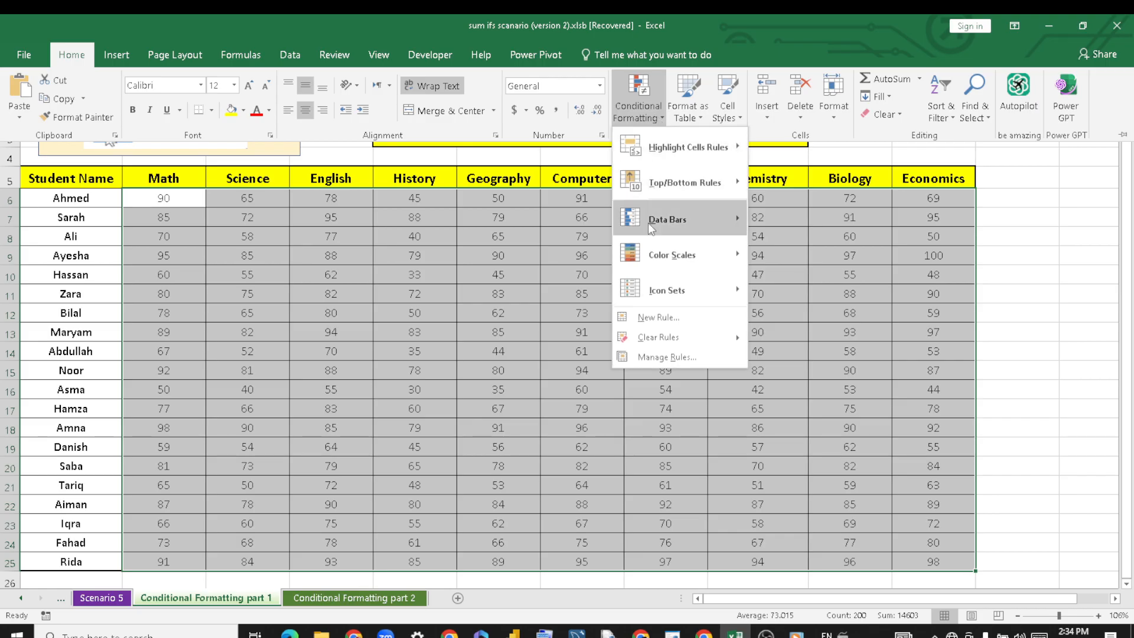
left_click(653, 318)
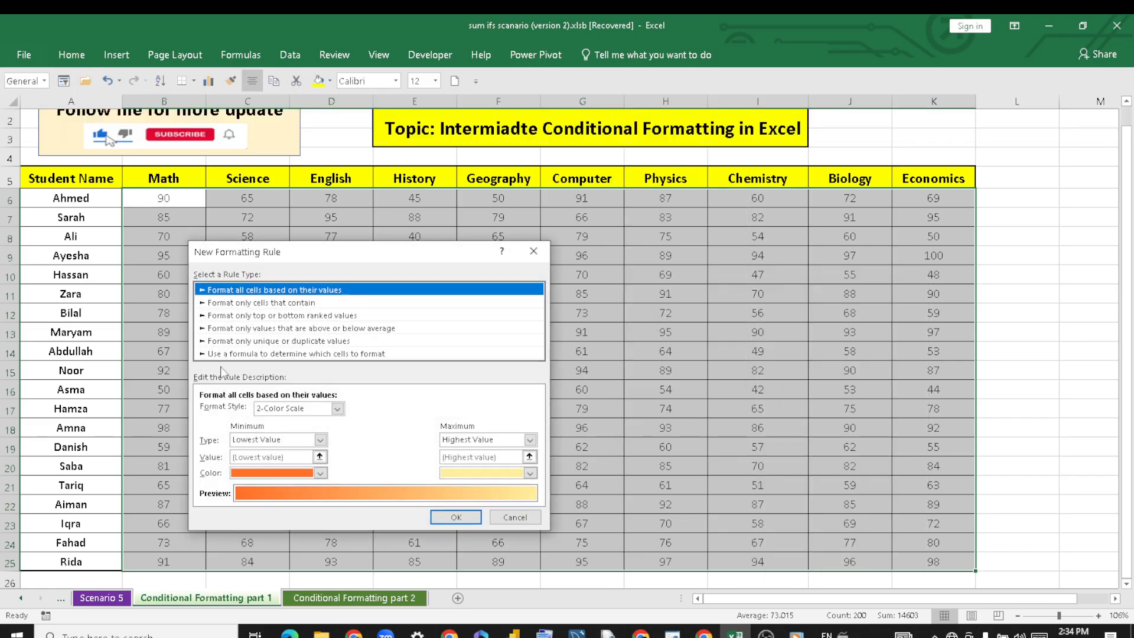
left_click(271, 342)
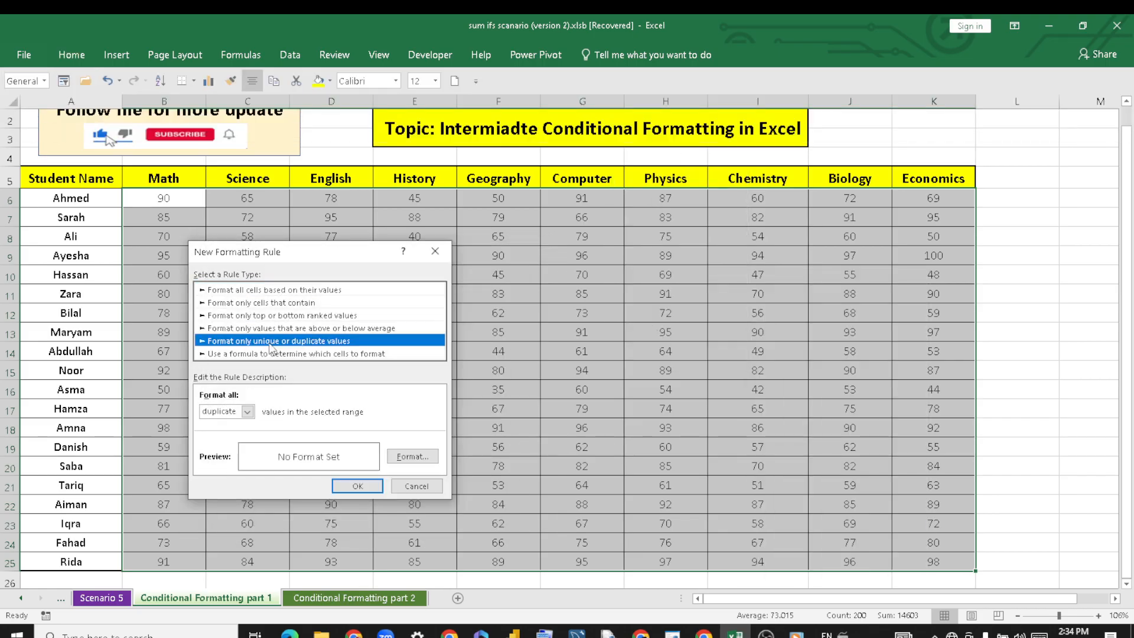
left_click(248, 411)
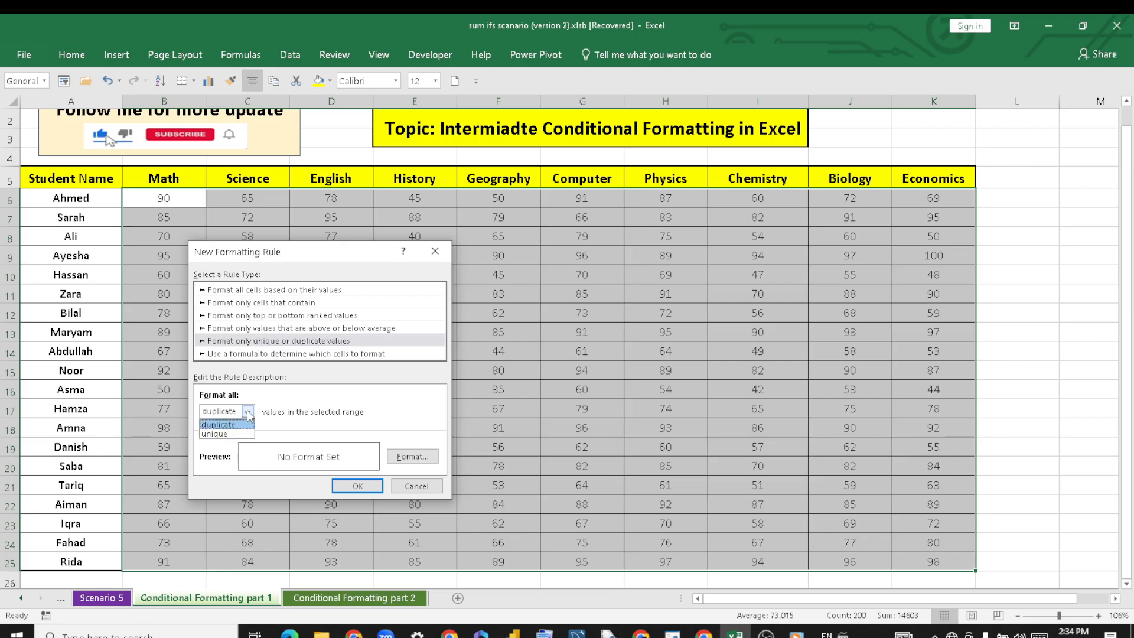
left_click(248, 424)
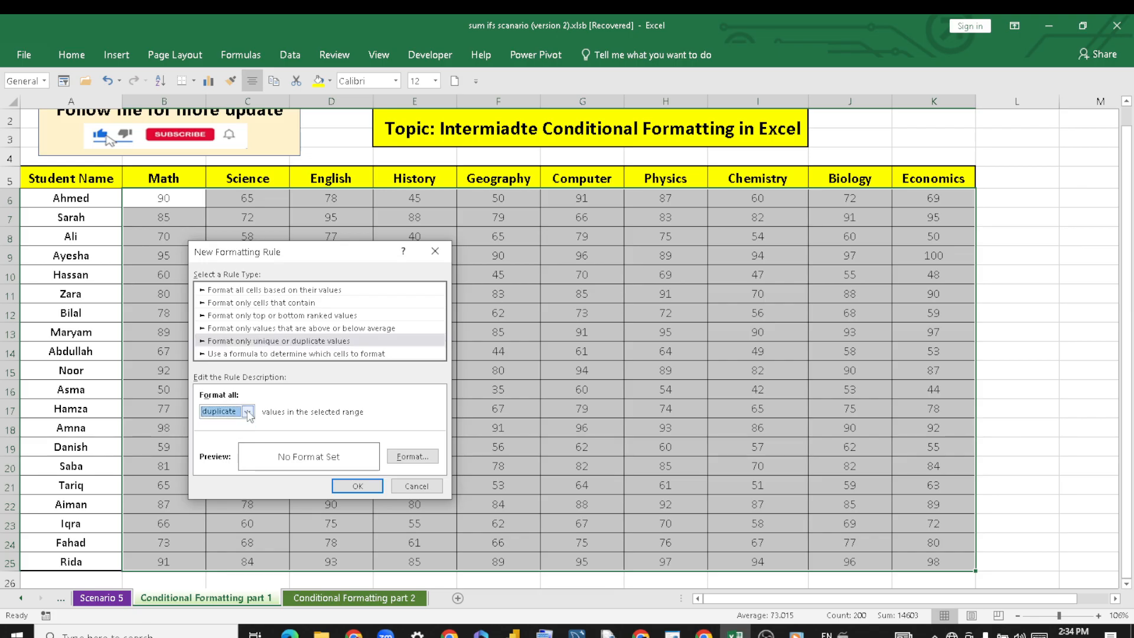
- Give the duplicate values rule an orange fill and apply it to the marks
left_click(424, 459)
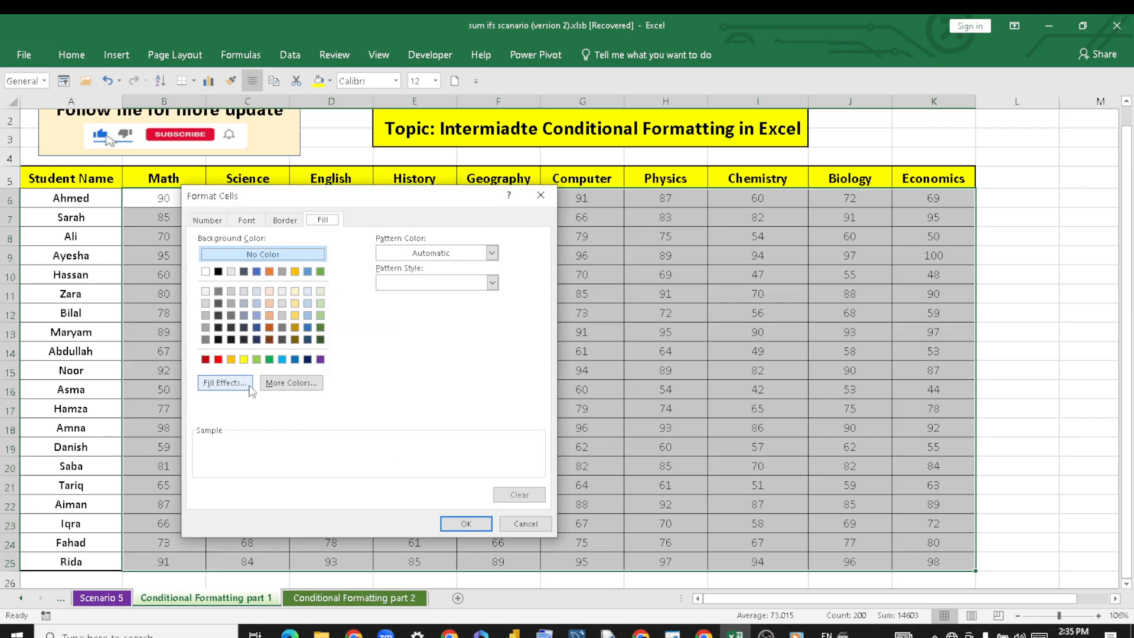
left_click(231, 359)
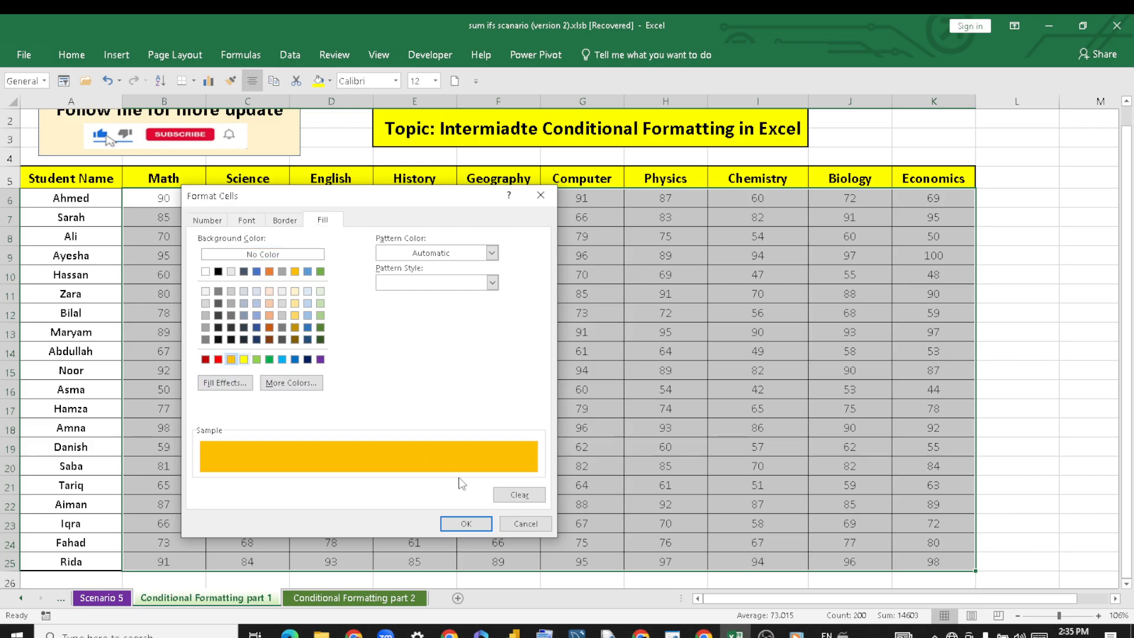
left_click(466, 525)
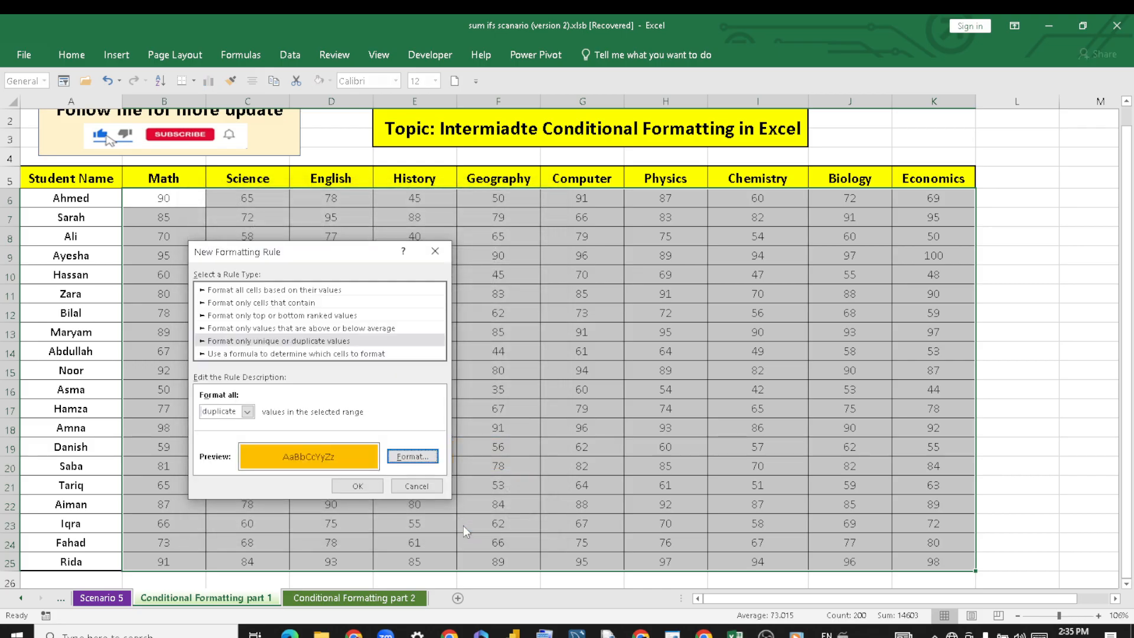
left_click(372, 486)
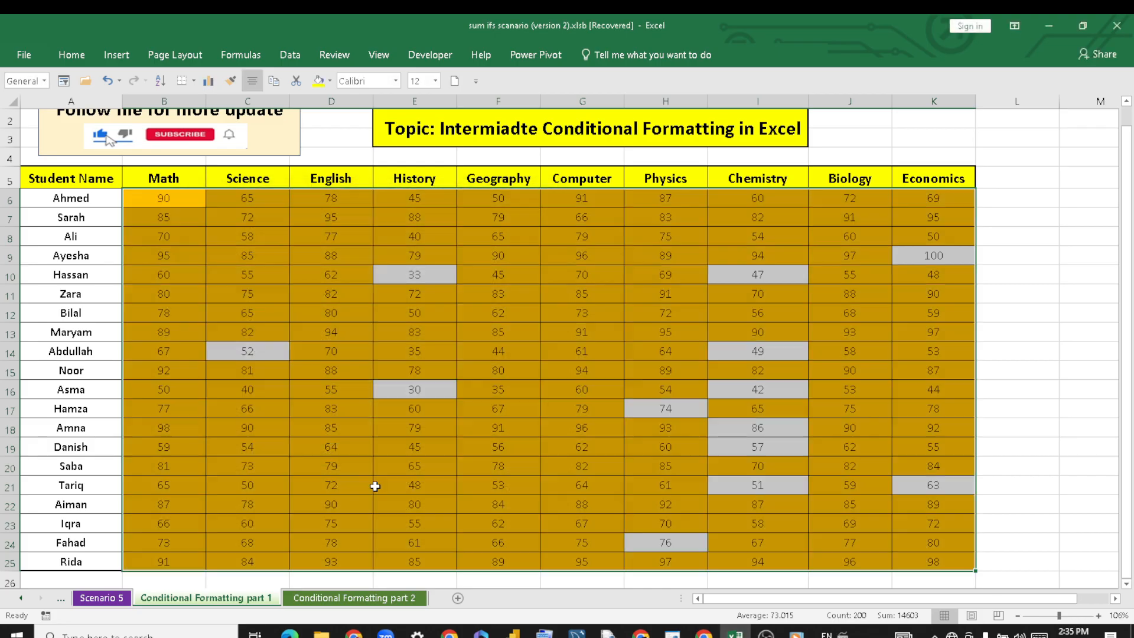
left_click(496, 335)
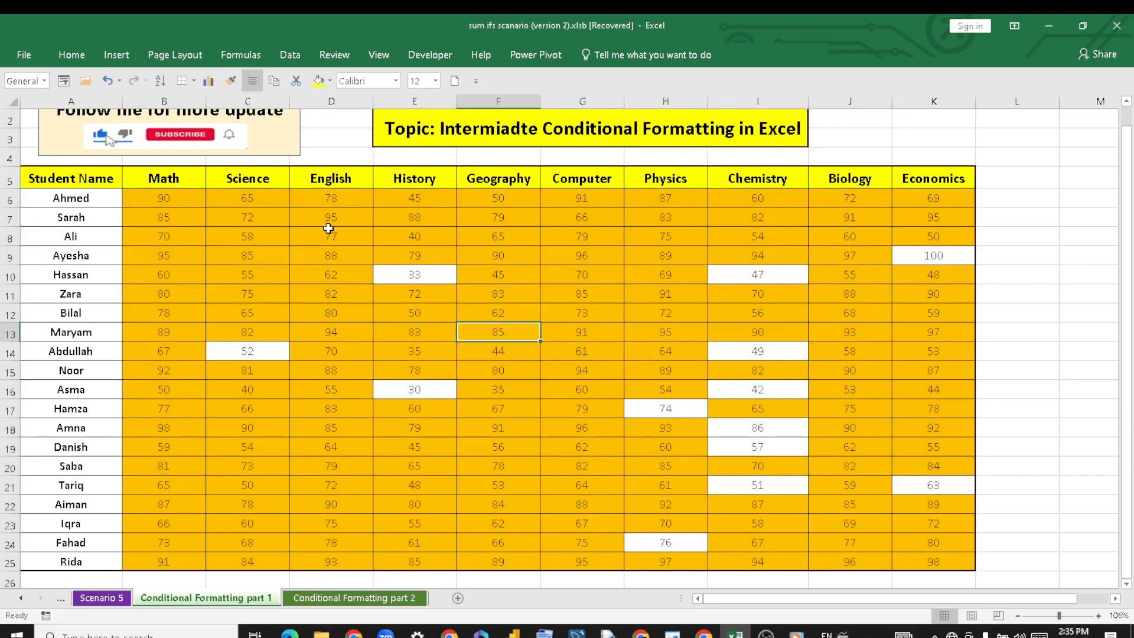
left_click(398, 272)
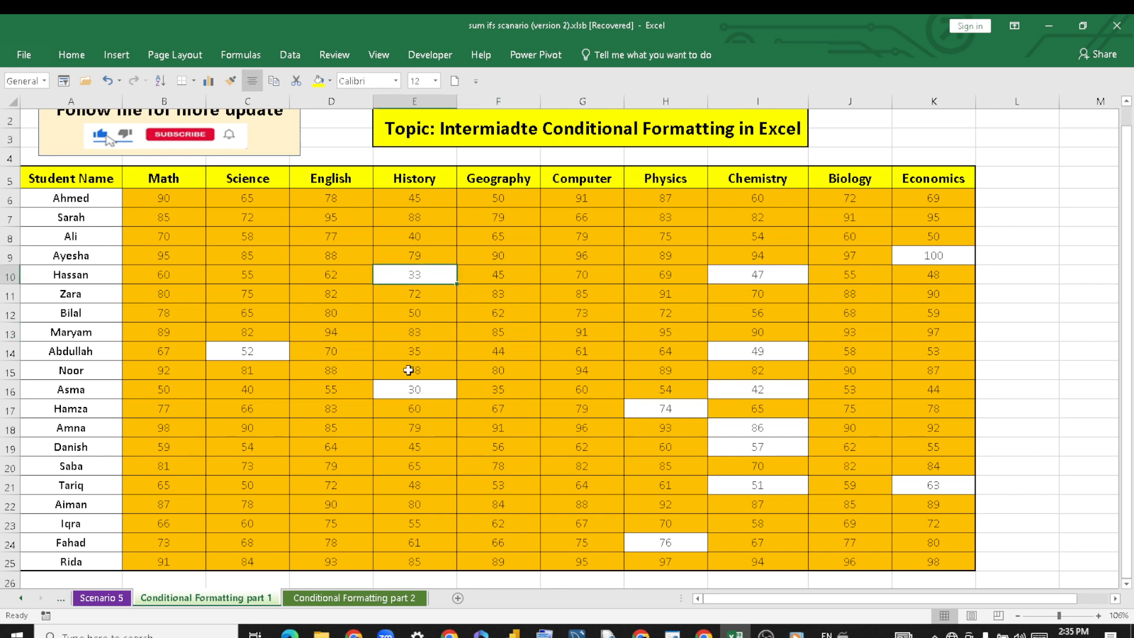
left_click(741, 267)
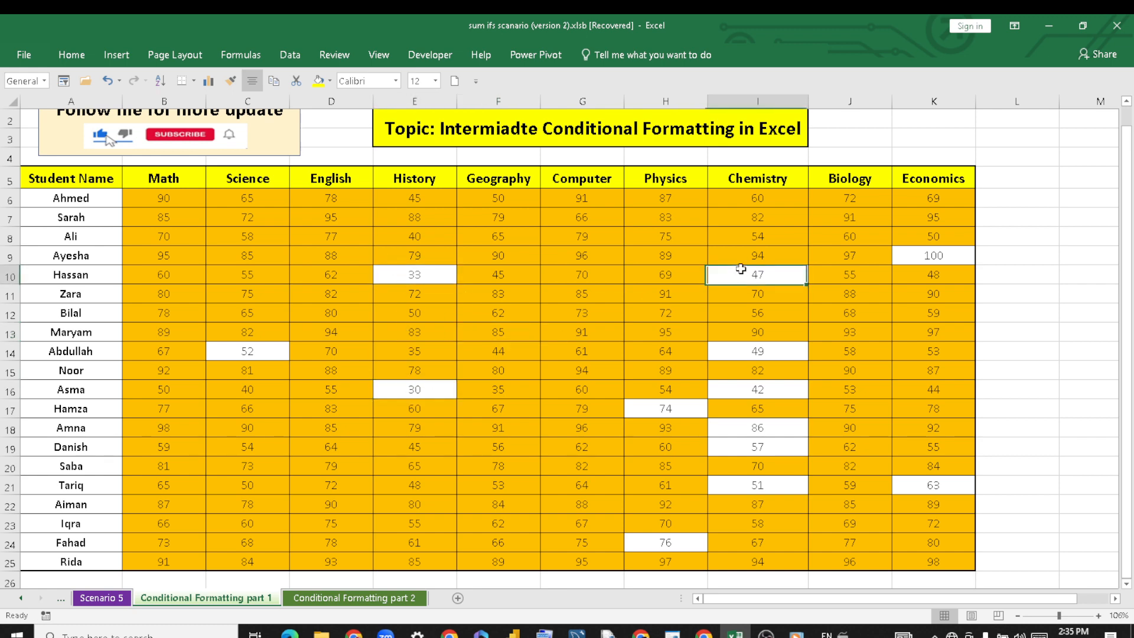
left_click(739, 350)
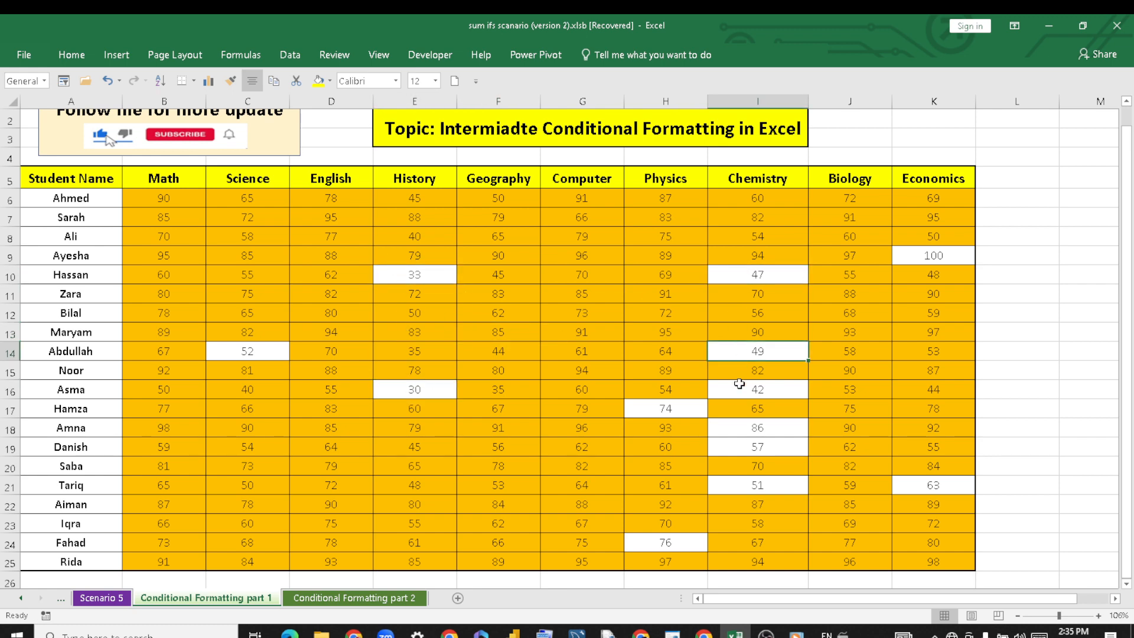
- Highlight duplicate values in B6:K25 using the preset Duplicate Values rule with Light Red Fill with Dark Red Text
left_click(155, 197)
mouse_move(155, 197)
left_mouse_down()
mouse_move(891, 562)
mouse_move(940, 559)
left_mouse_up()
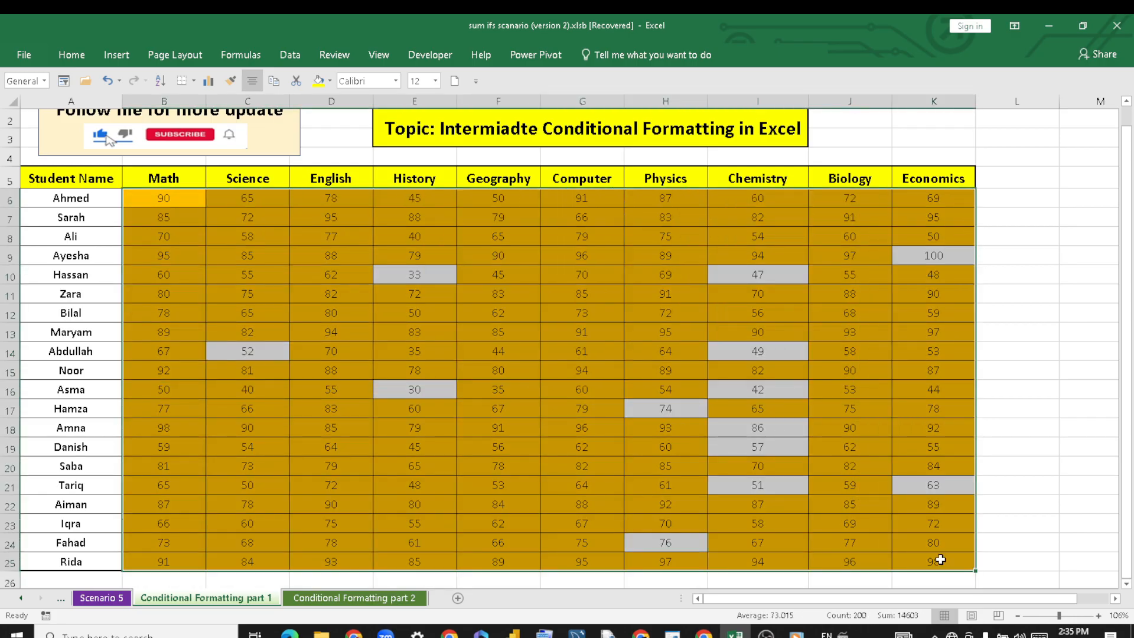
left_click(79, 52)
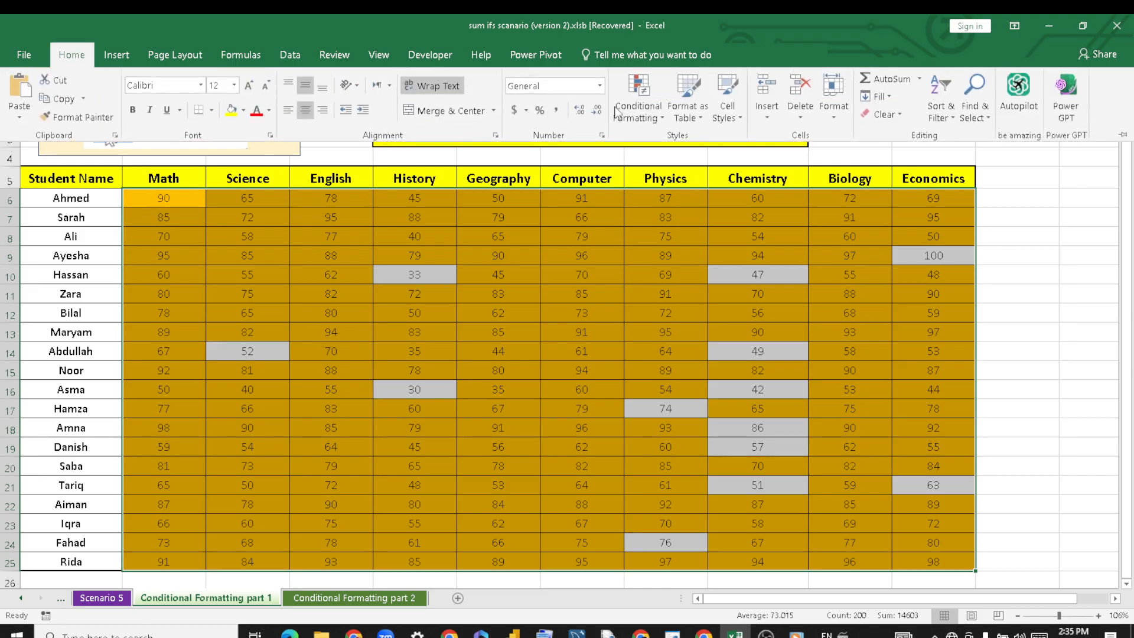
left_click(652, 117)
mouse_move(711, 144)
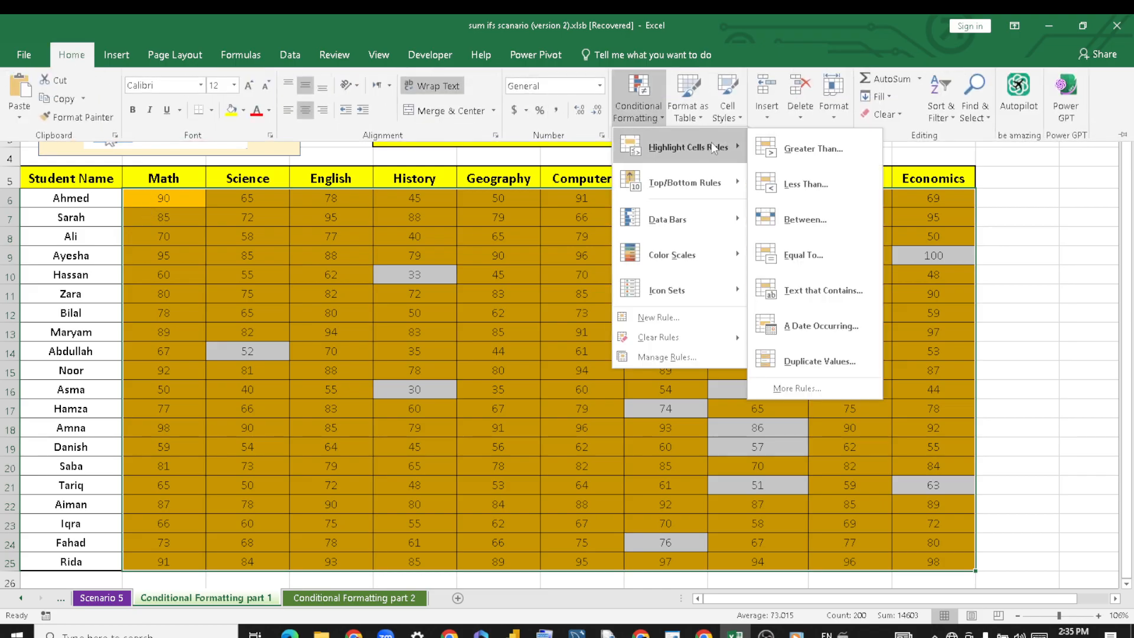
left_click(813, 359)
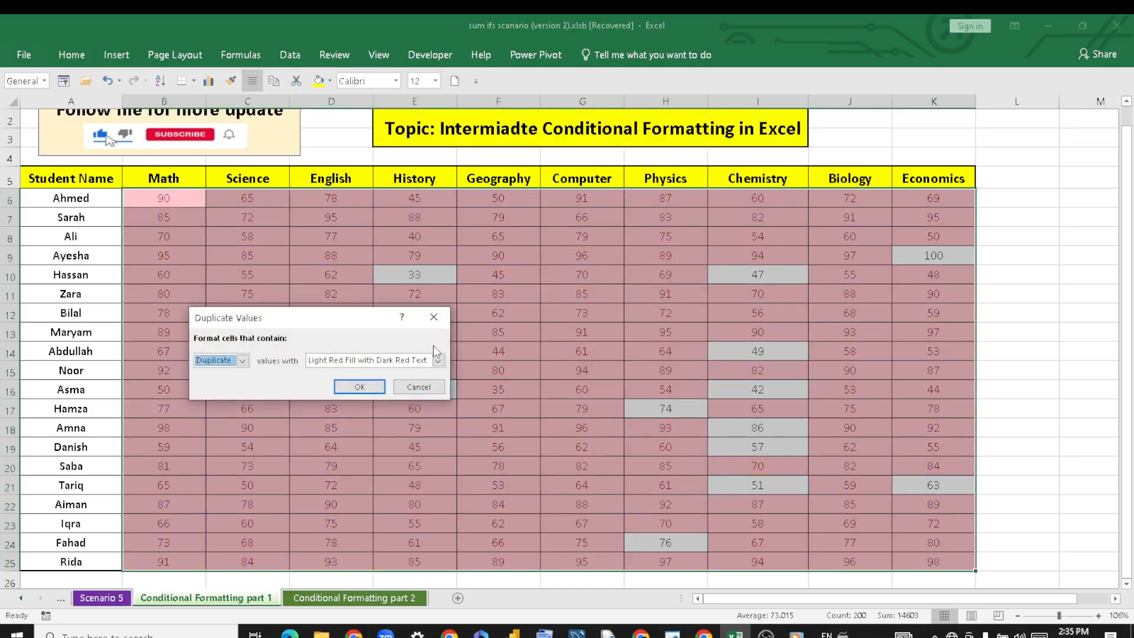
left_click(360, 386)
left_click(562, 298)
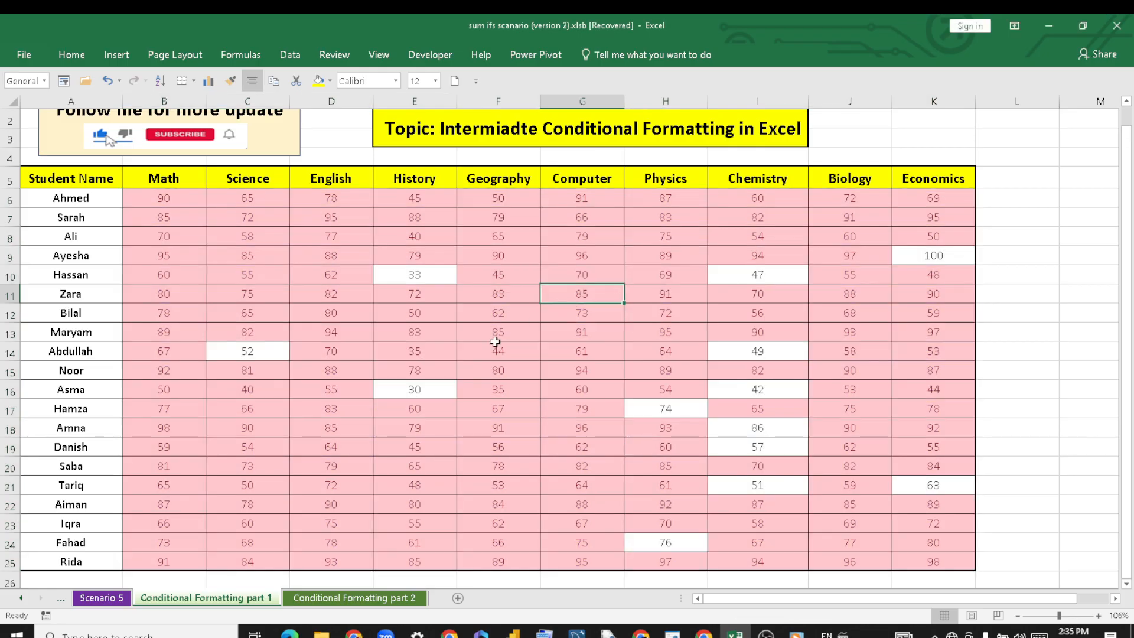
left_click(519, 290)
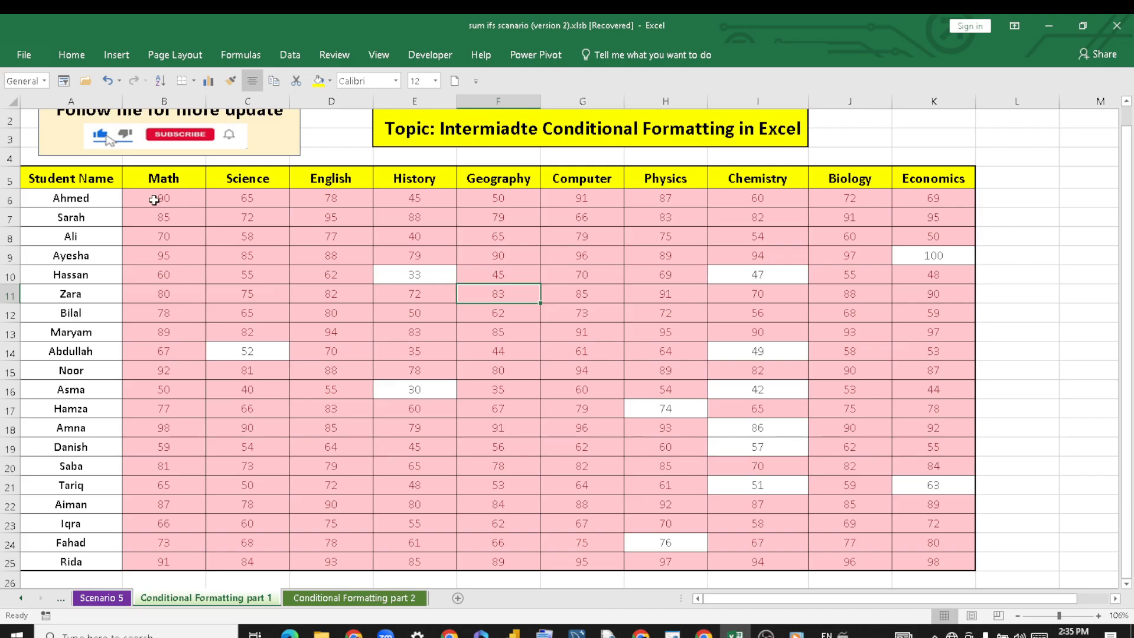
mouse_move(153, 203)
left_mouse_down()
mouse_move(608, 488)
mouse_move(878, 561)
mouse_move(929, 555)
left_mouse_up()
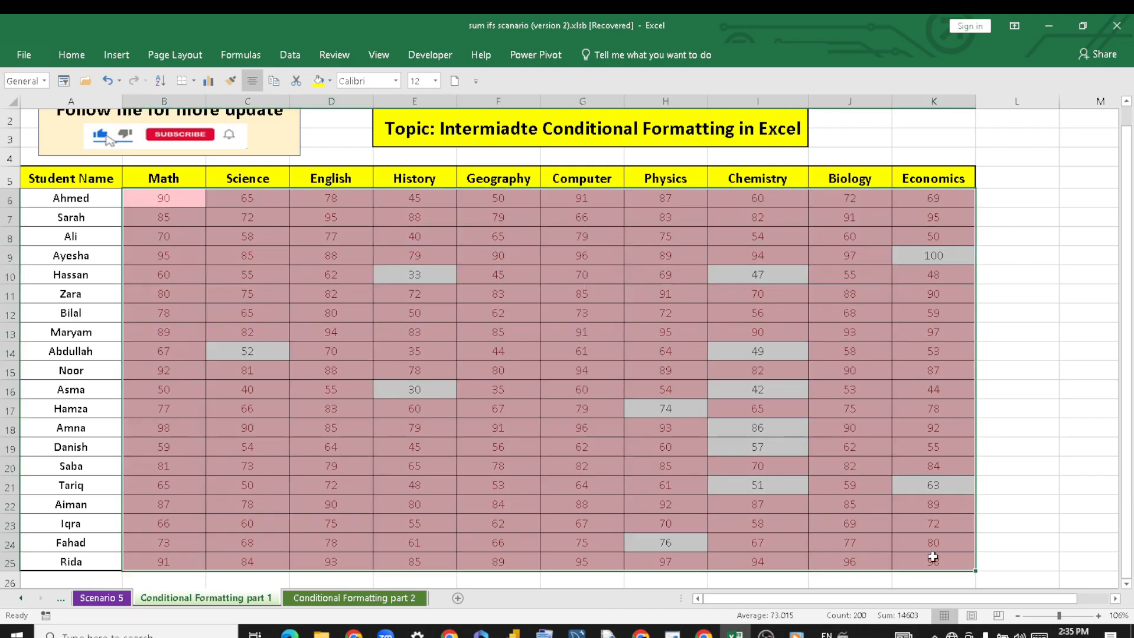
left_click(388, 370)
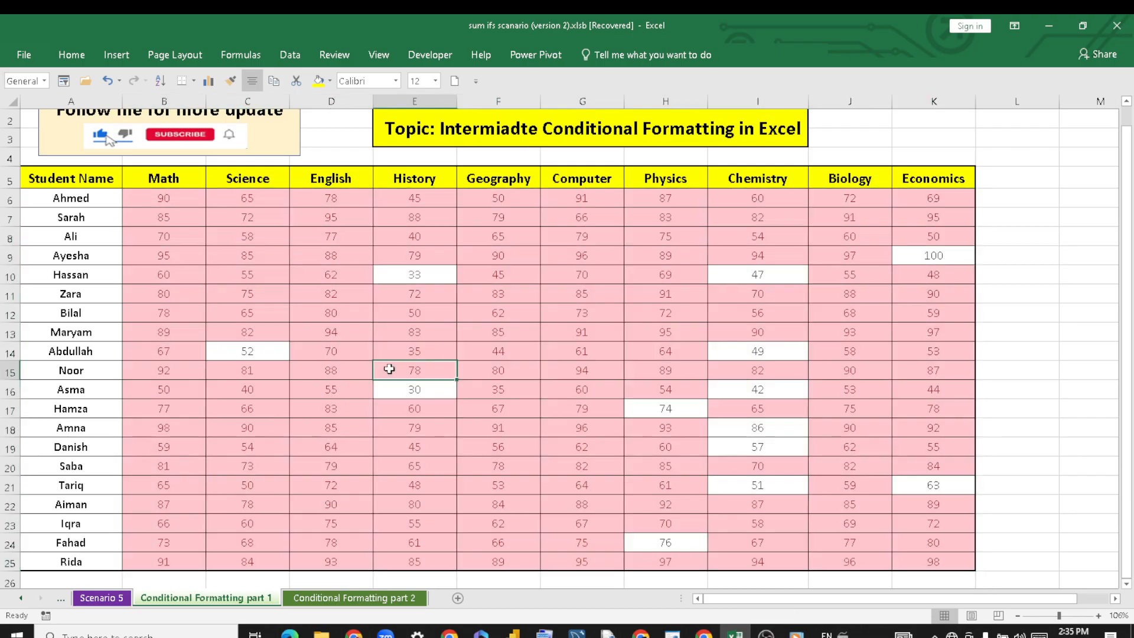
left_click(749, 272)
left_click(762, 350)
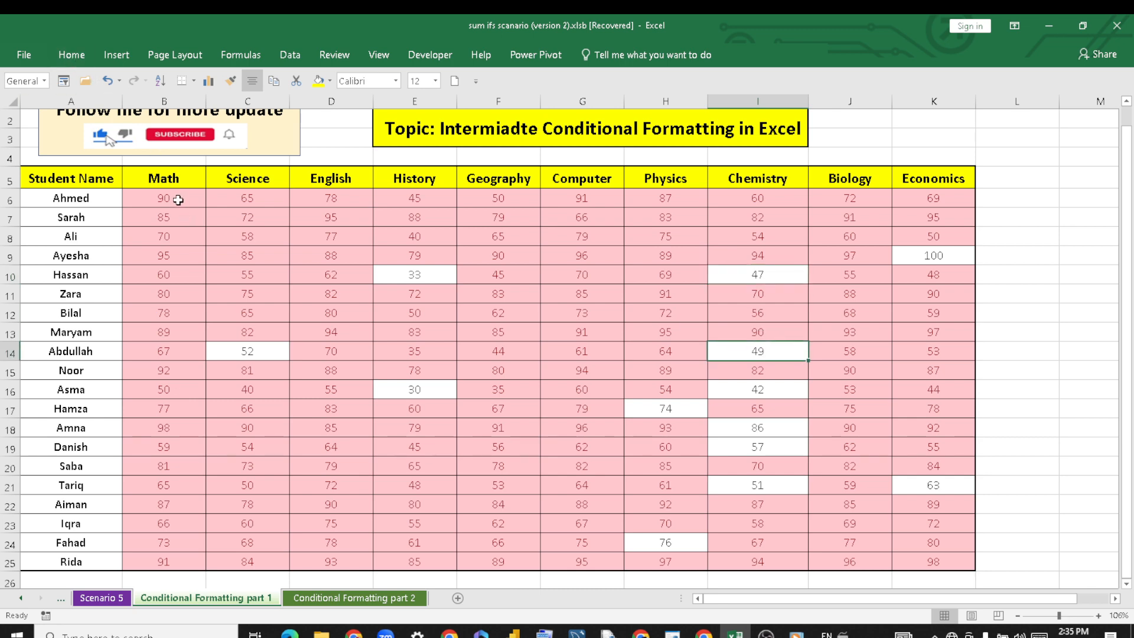
mouse_move(177, 199)
left_mouse_down()
mouse_move(399, 397)
mouse_move(741, 537)
mouse_move(933, 558)
left_mouse_up()
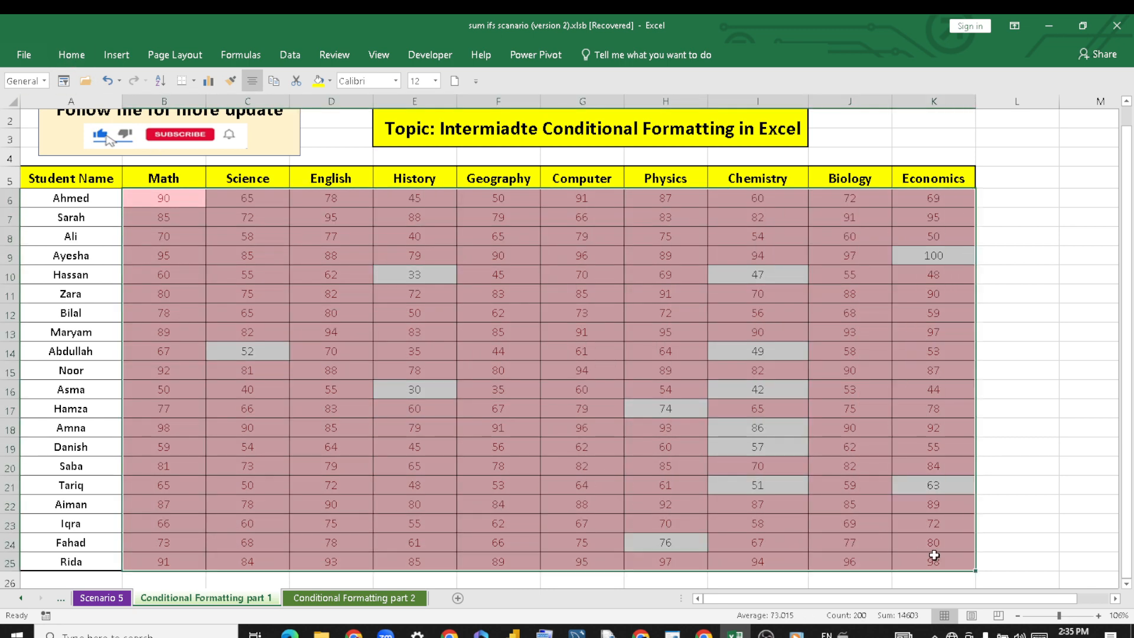
left_click(67, 52)
left_click(628, 112)
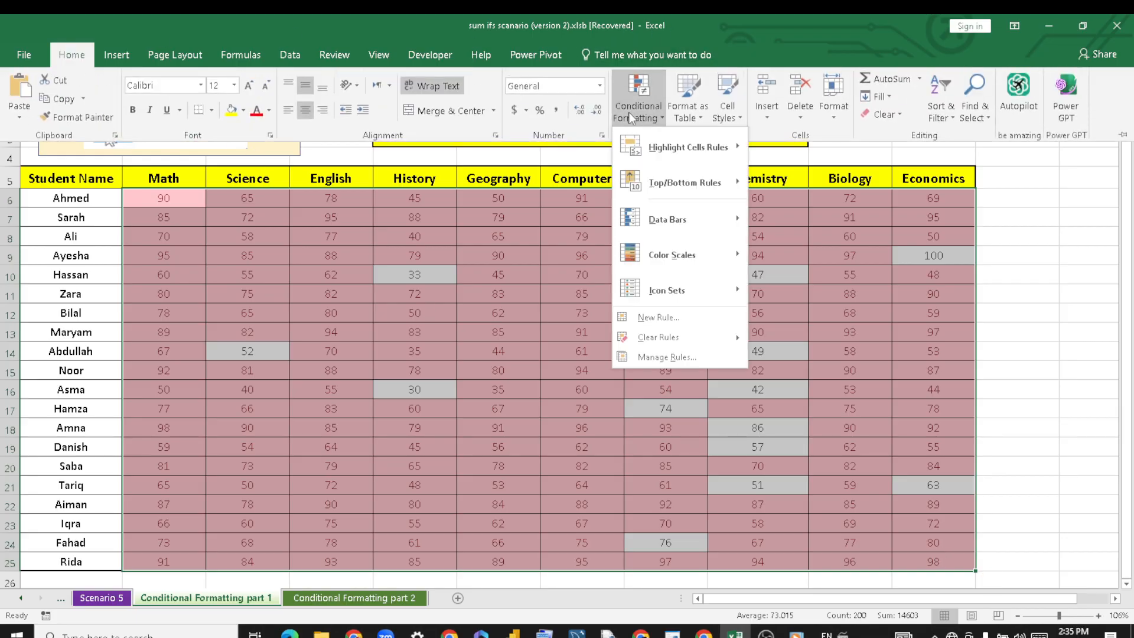
left_click(681, 322)
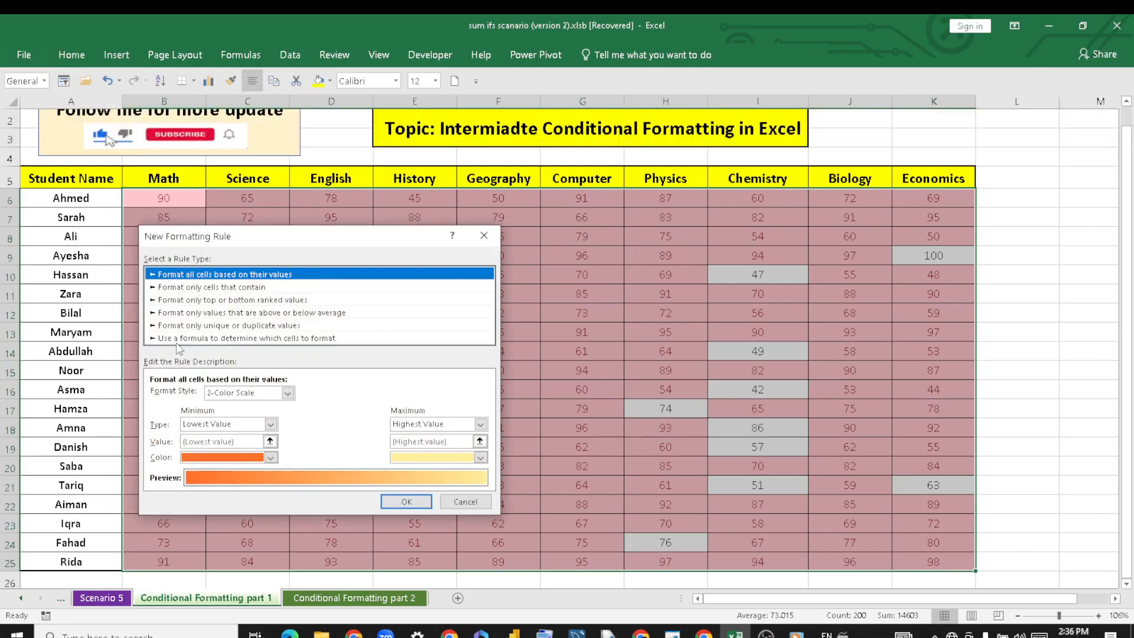
left_click(302, 340)
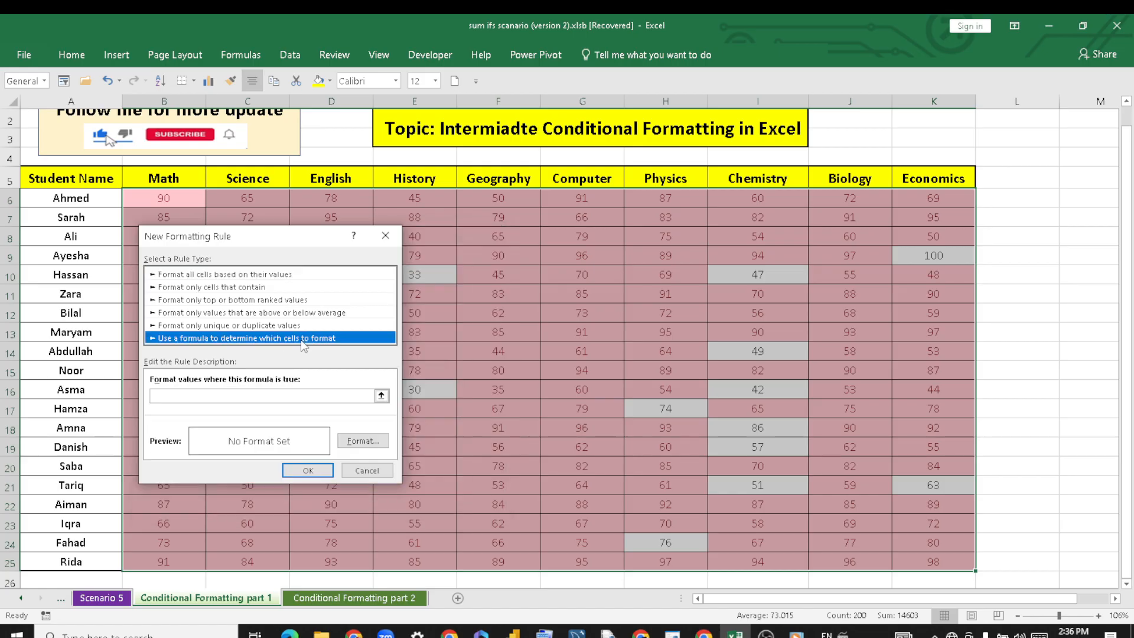
left_click(297, 396)
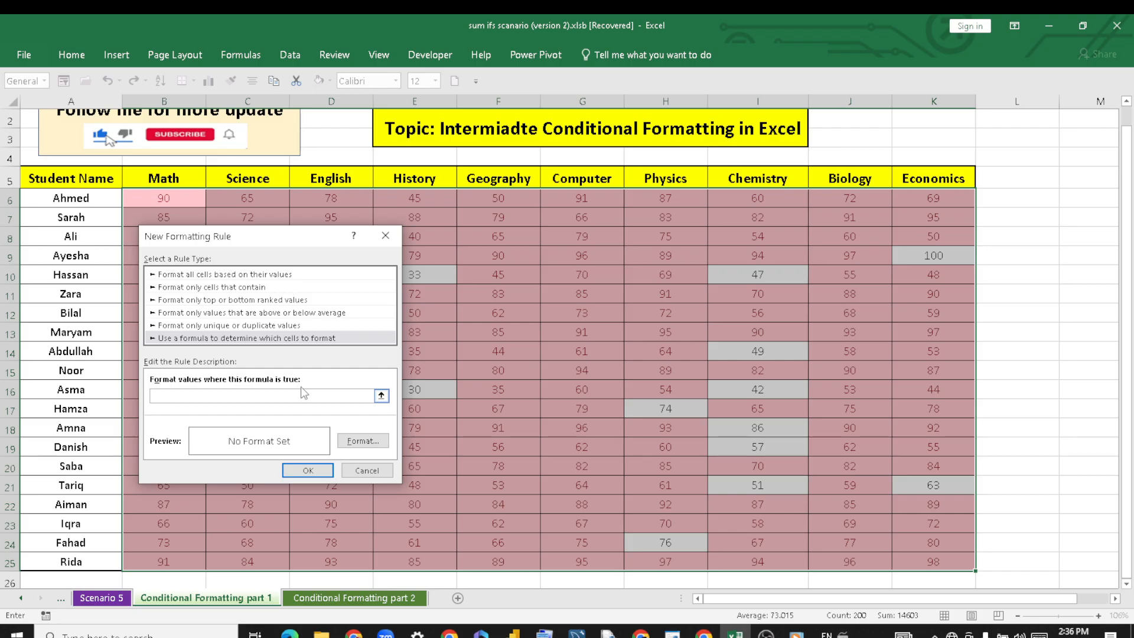
left_click(325, 469)
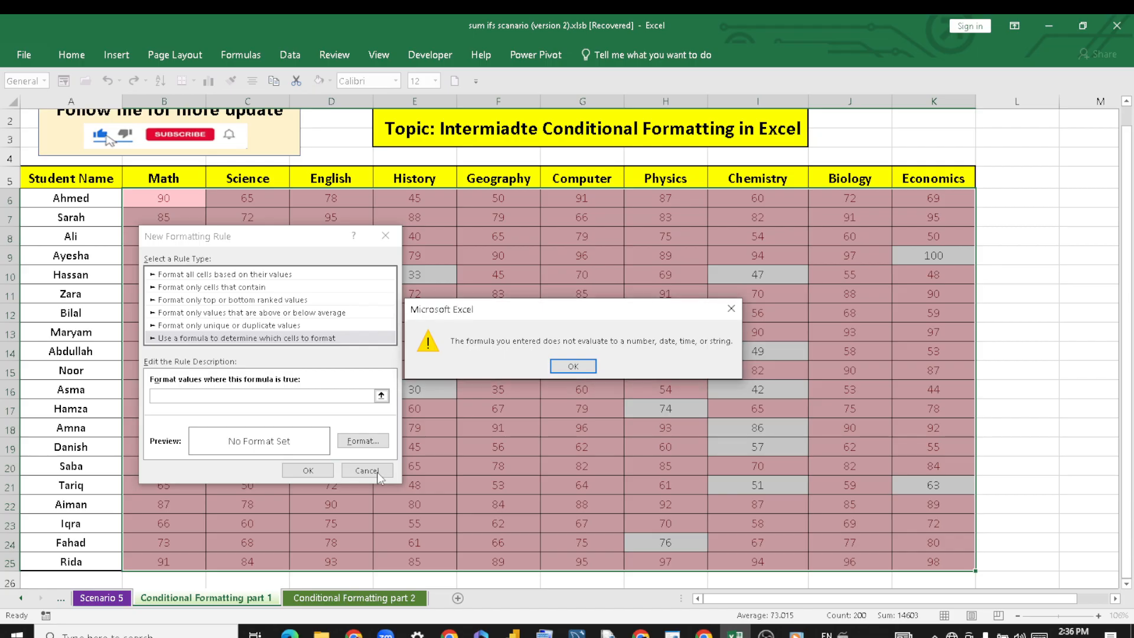
left_click(569, 367)
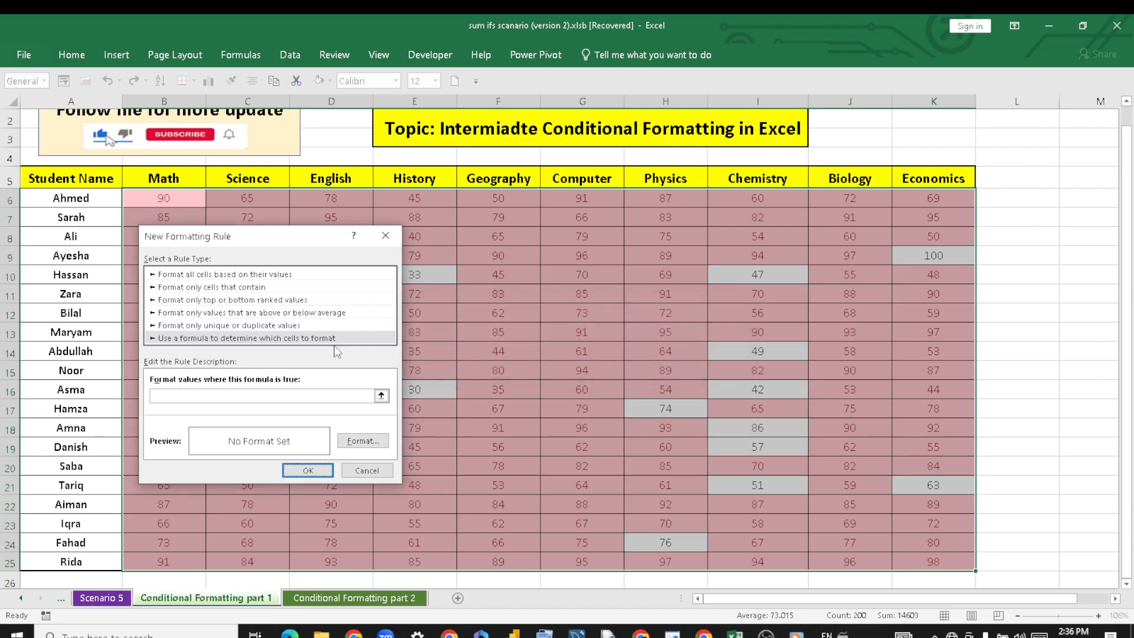
left_click(390, 235)
- Clear the conditional formatting rules from the selected marks in B6:K25
left_click(70, 56)
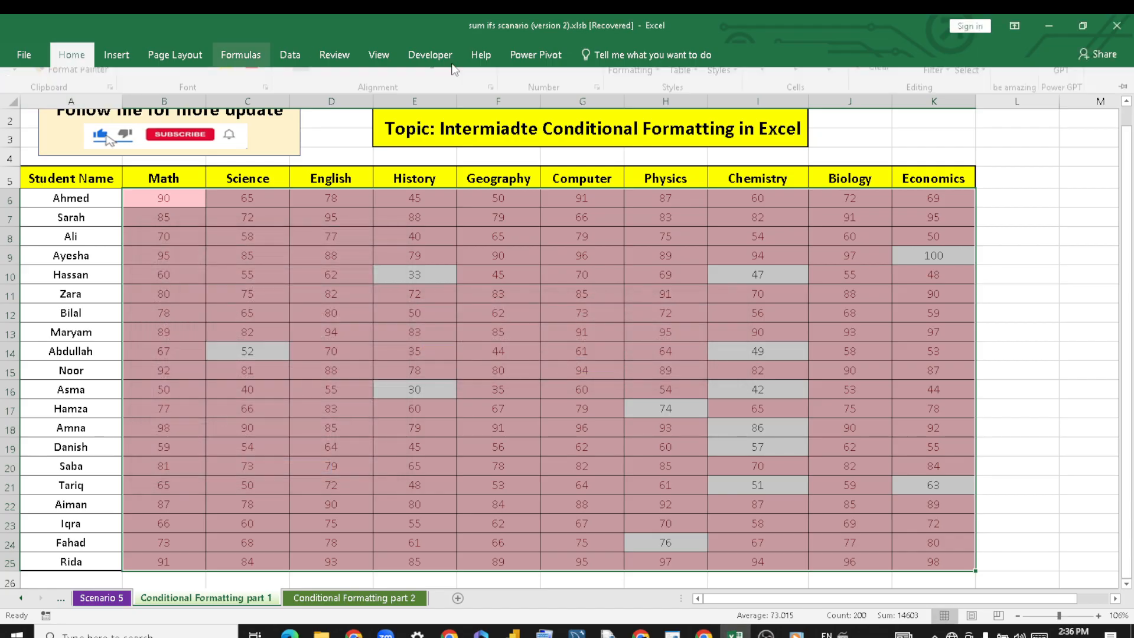
left_click(661, 116)
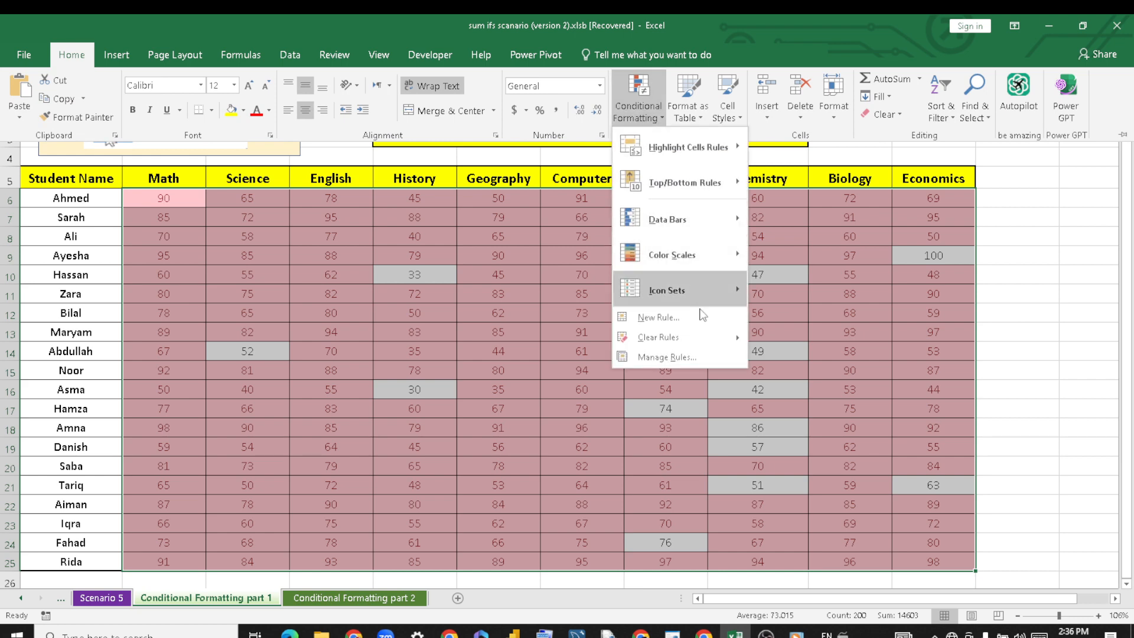
mouse_move(717, 336)
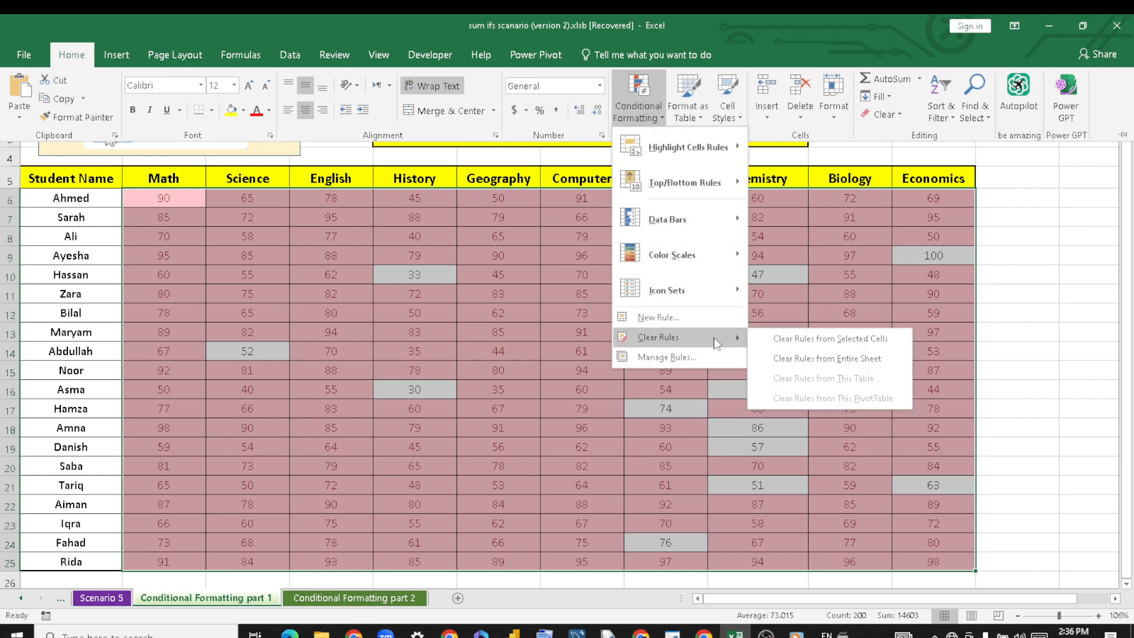
left_click(761, 332)
left_click(499, 268)
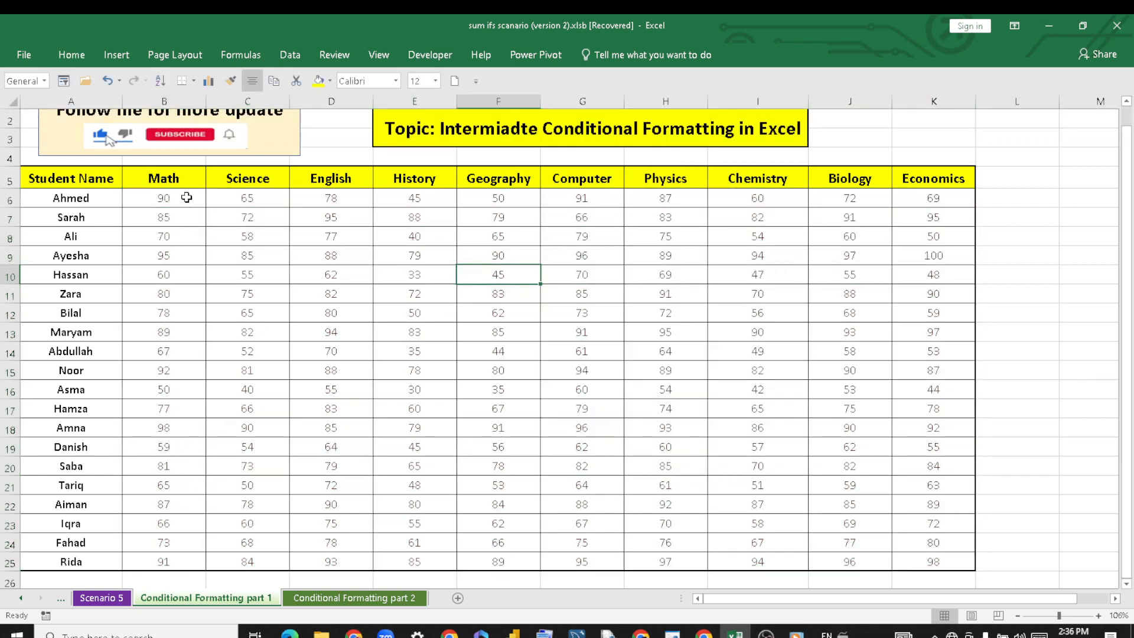
- Create a formula-based conditional formatting rule for the Math marks in B6:B25 with the formula =$B$6:$B$25=80
left_click_drag(188, 202, 188, 561)
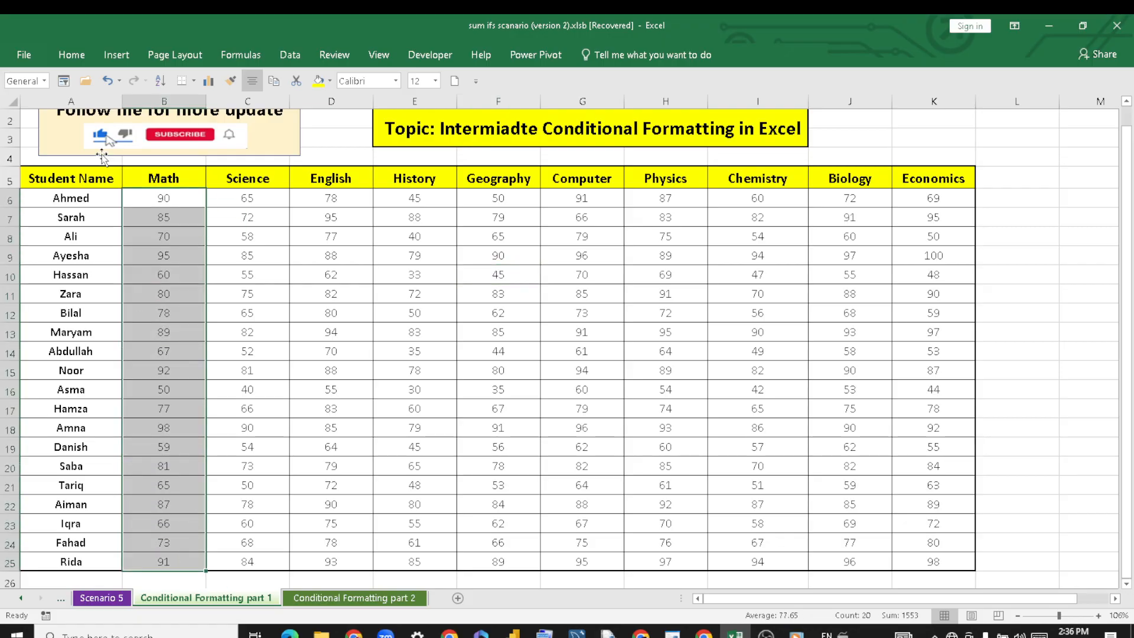
left_click(72, 54)
left_click(647, 119)
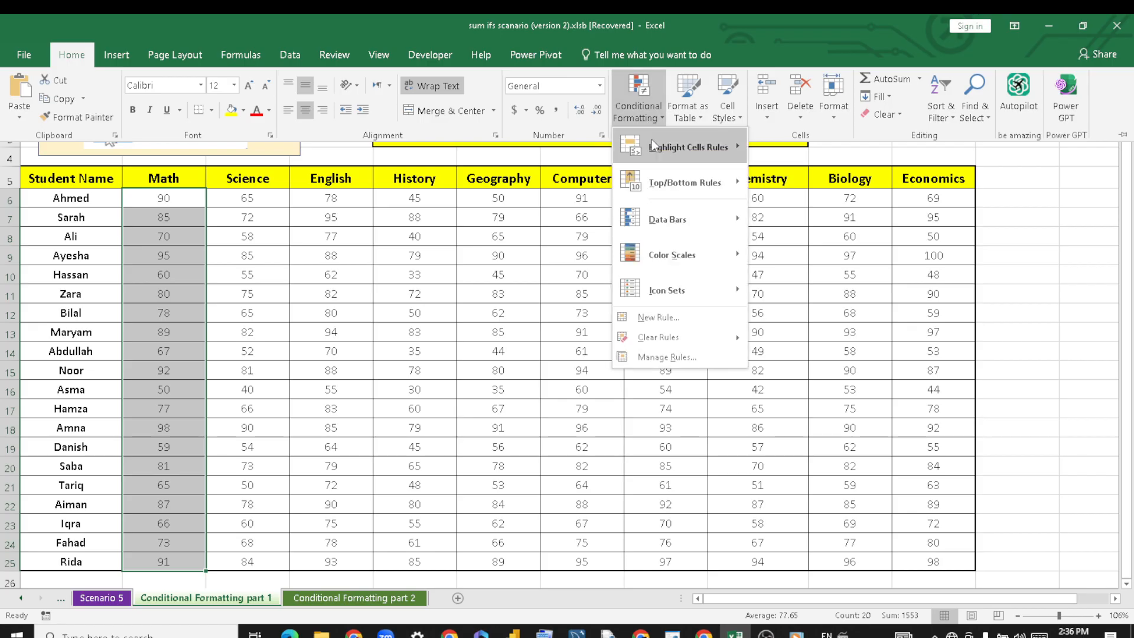
left_click(664, 317)
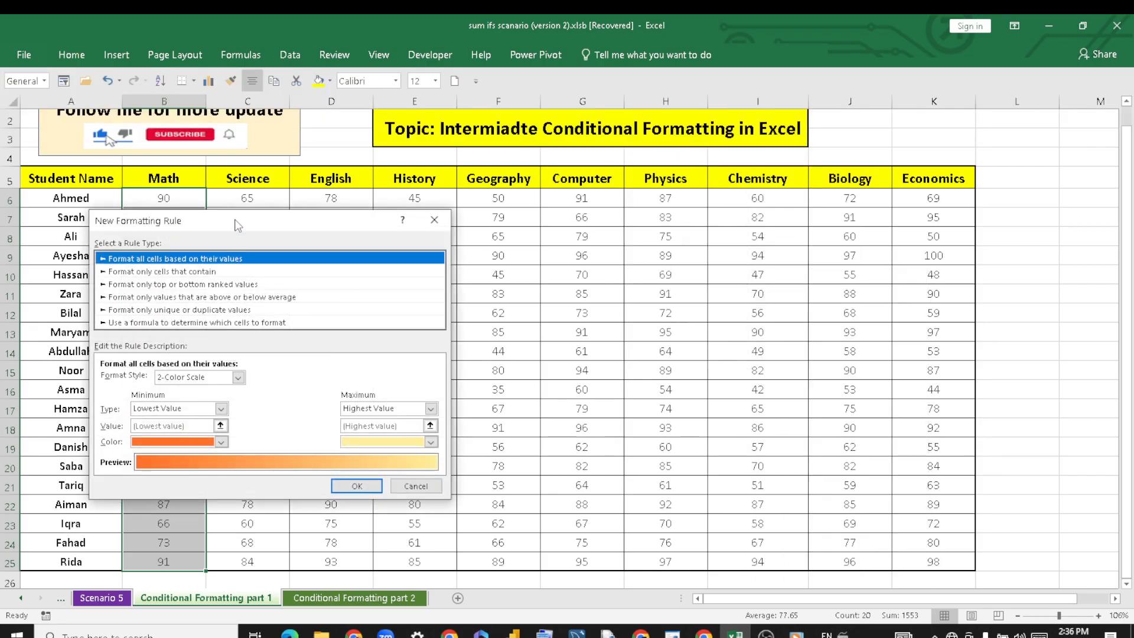
left_click_drag(238, 223, 542, 125)
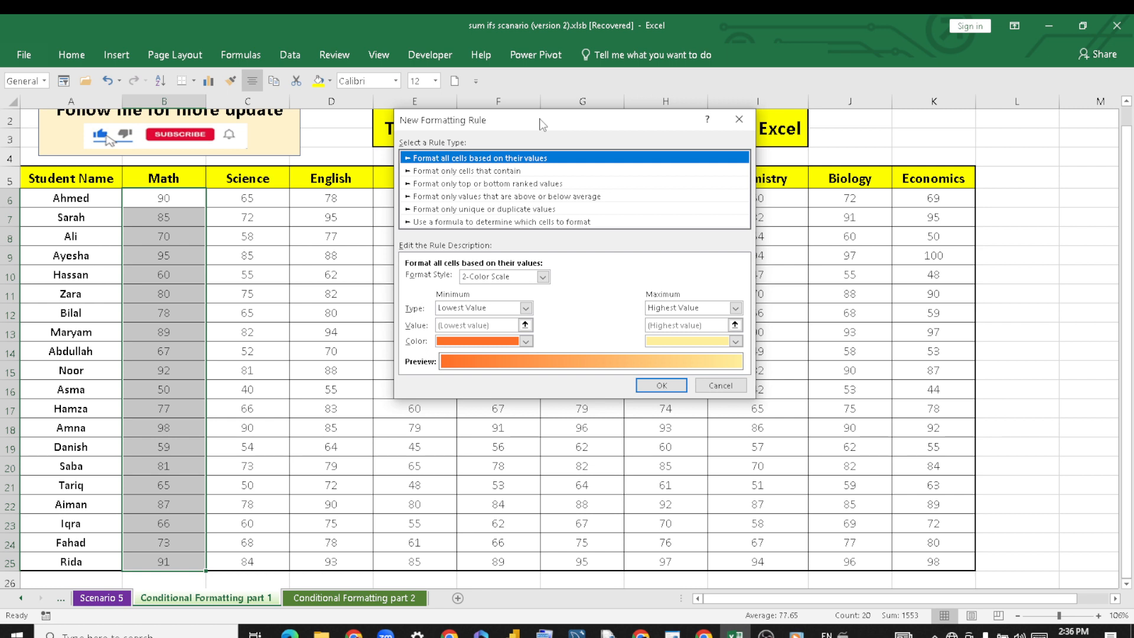
left_click(495, 222)
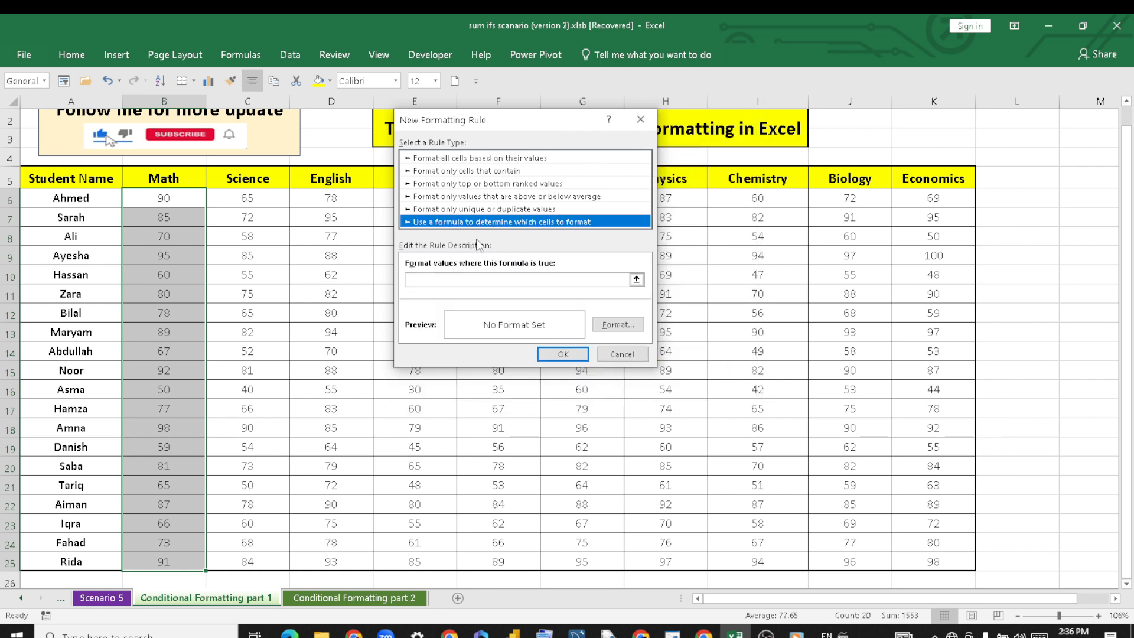
left_click(449, 277)
type("=")
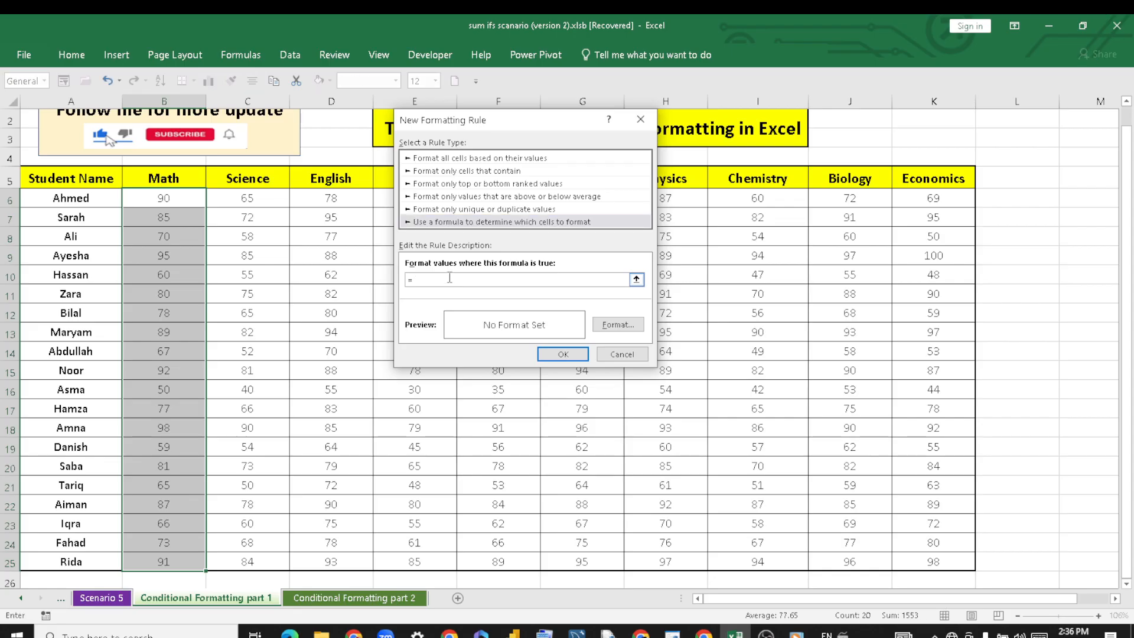
left_click_drag(162, 197, 165, 555)
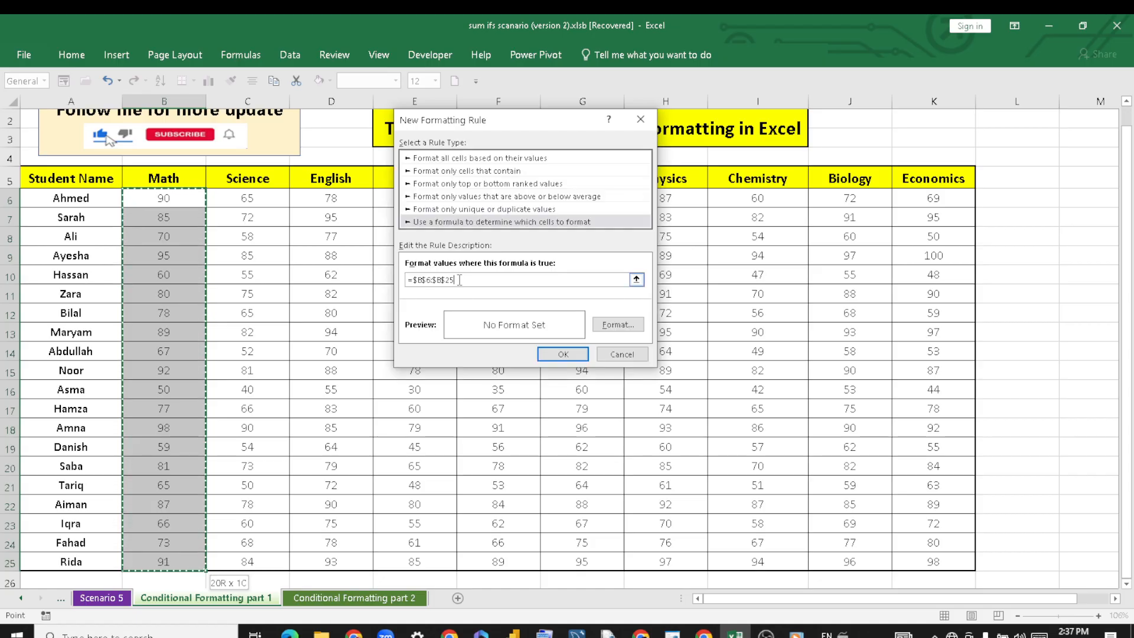
type("=80")
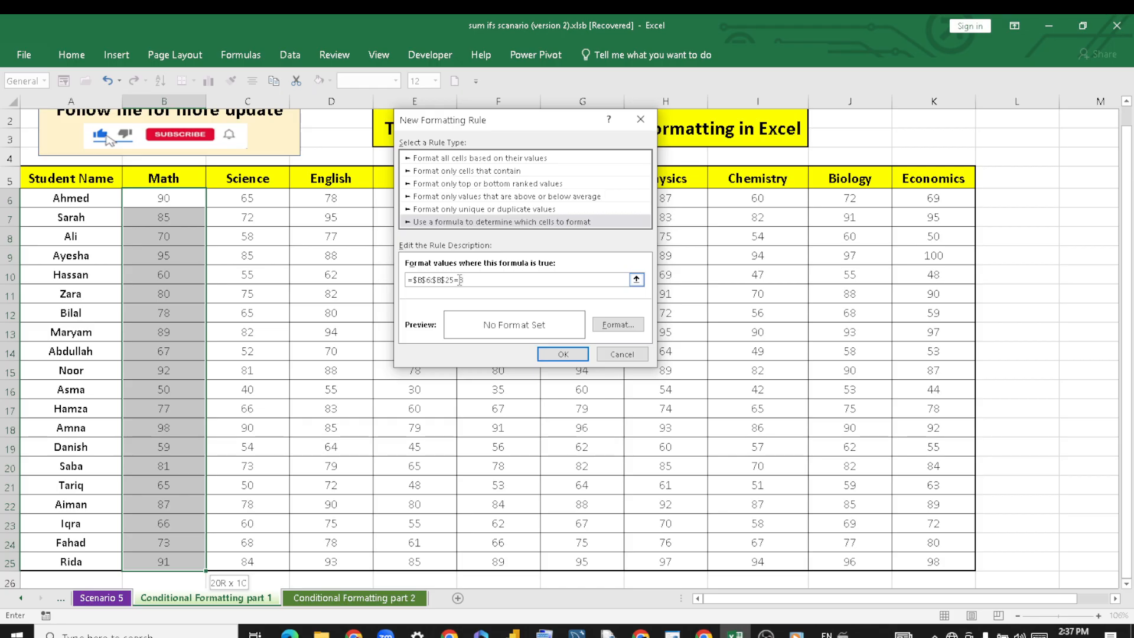
- Give the formula rule a yellow fill and apply it to the Math marks
left_click(611, 325)
left_click(144, 328)
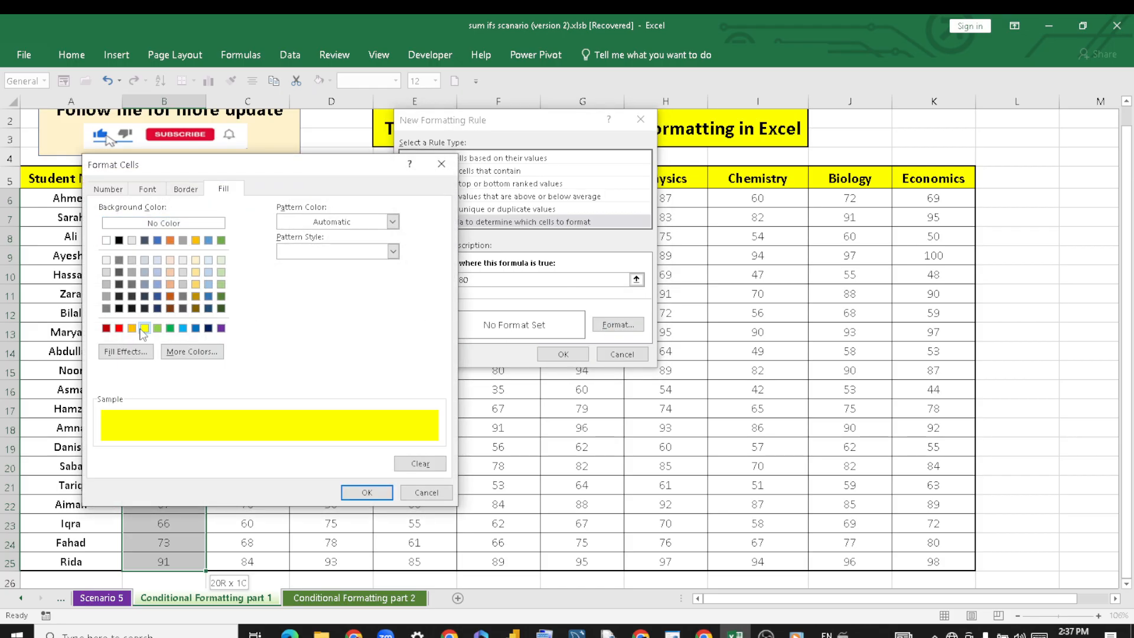
left_click(353, 493)
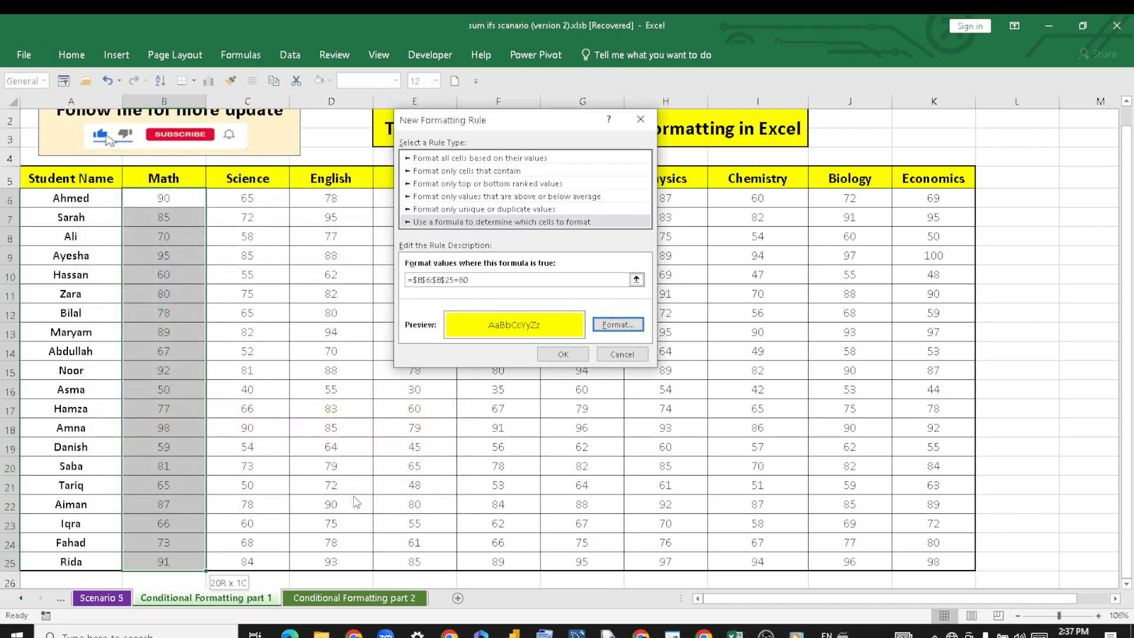
left_click(562, 354)
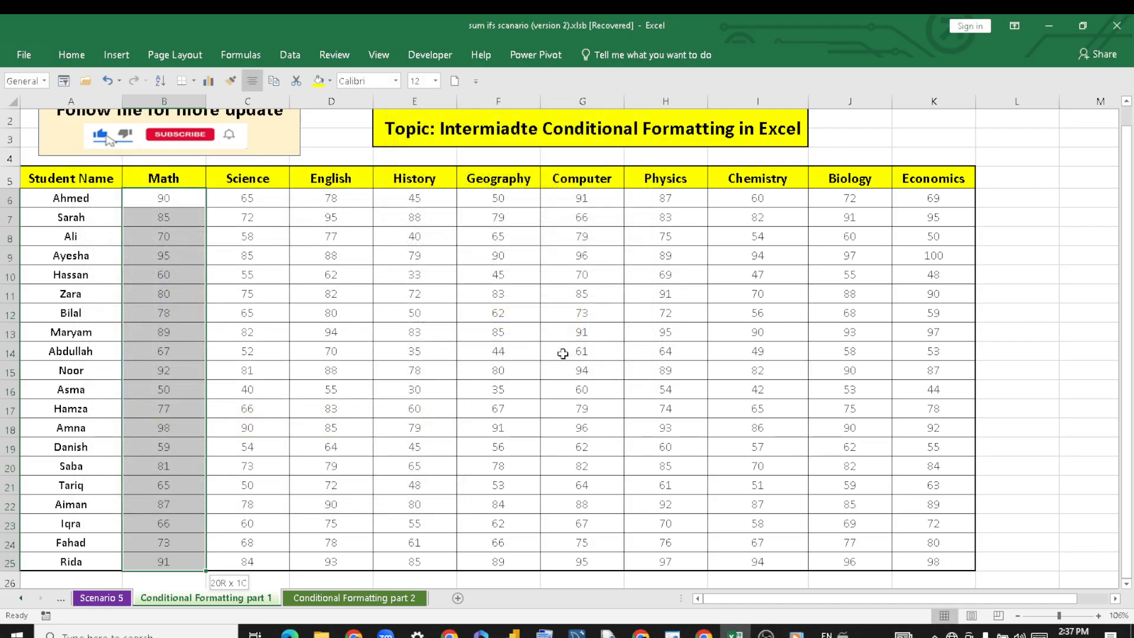
left_click(355, 393)
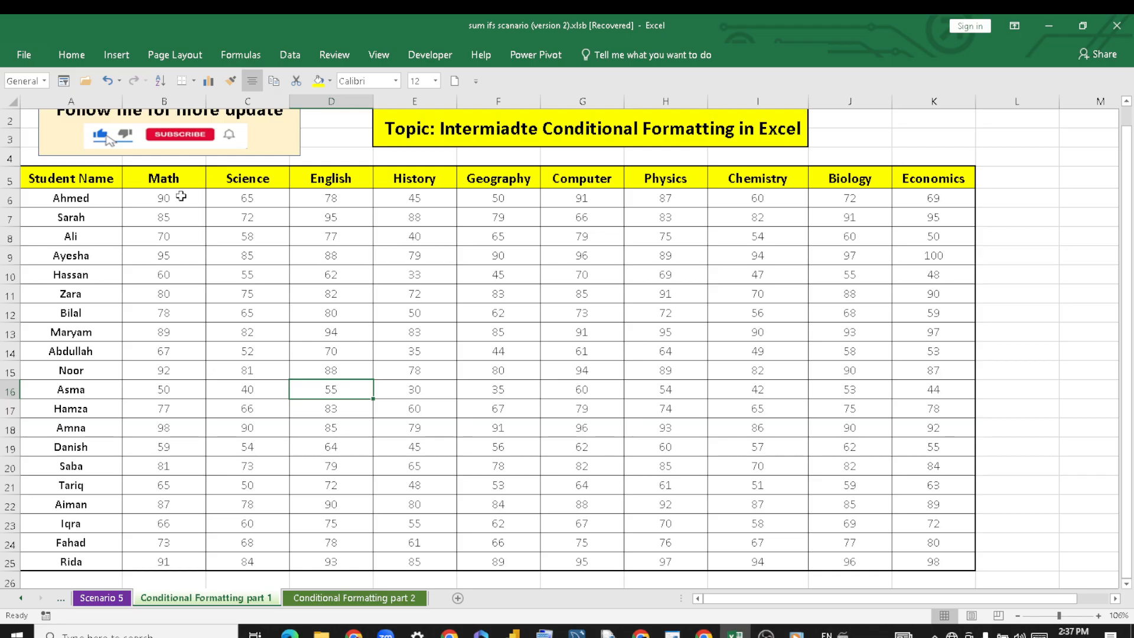
- Create another formula-based conditional formatting rule for the Math marks in B6:B25 with the formula =$B$6=80
left_click_drag(180, 197, 182, 562)
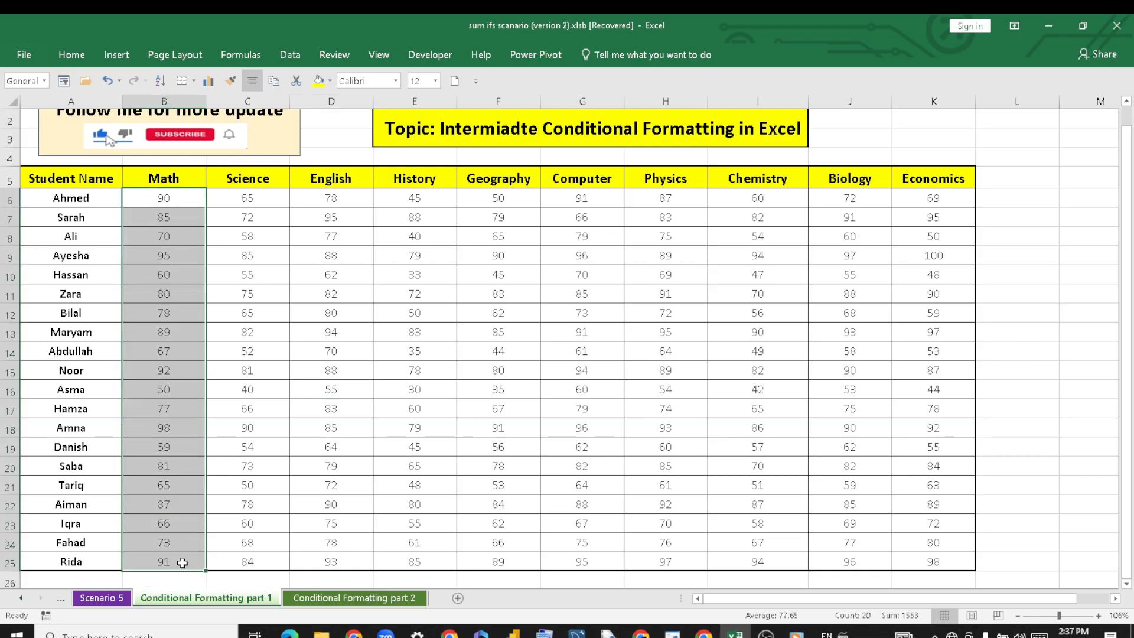
left_click(70, 56)
left_click(646, 112)
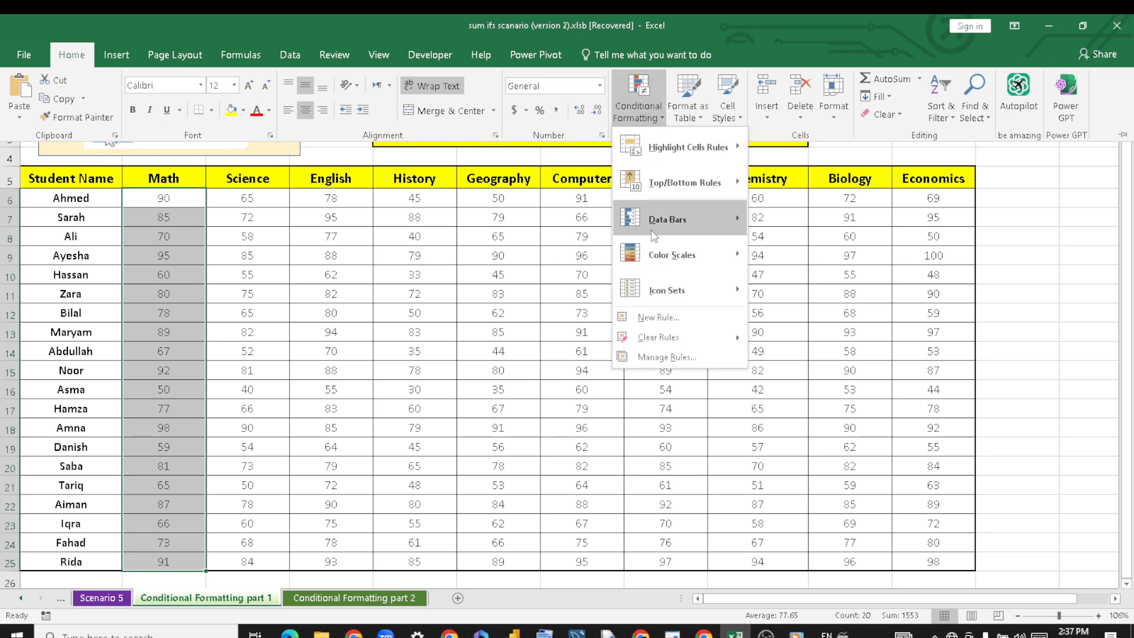
mouse_move(655, 286)
left_click(658, 317)
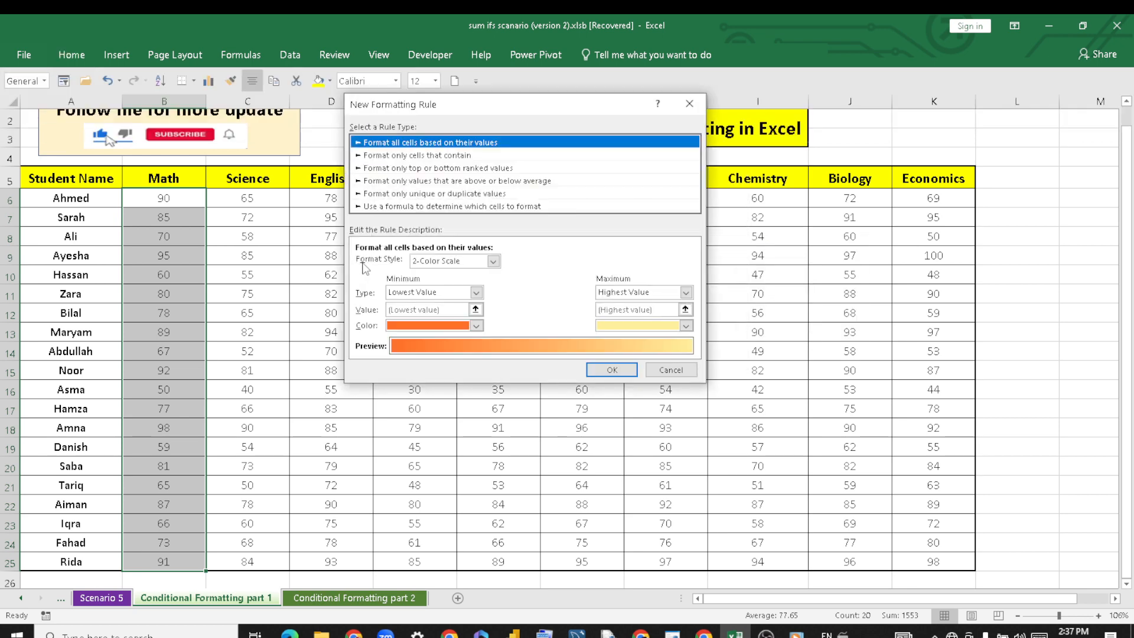
left_click(403, 206)
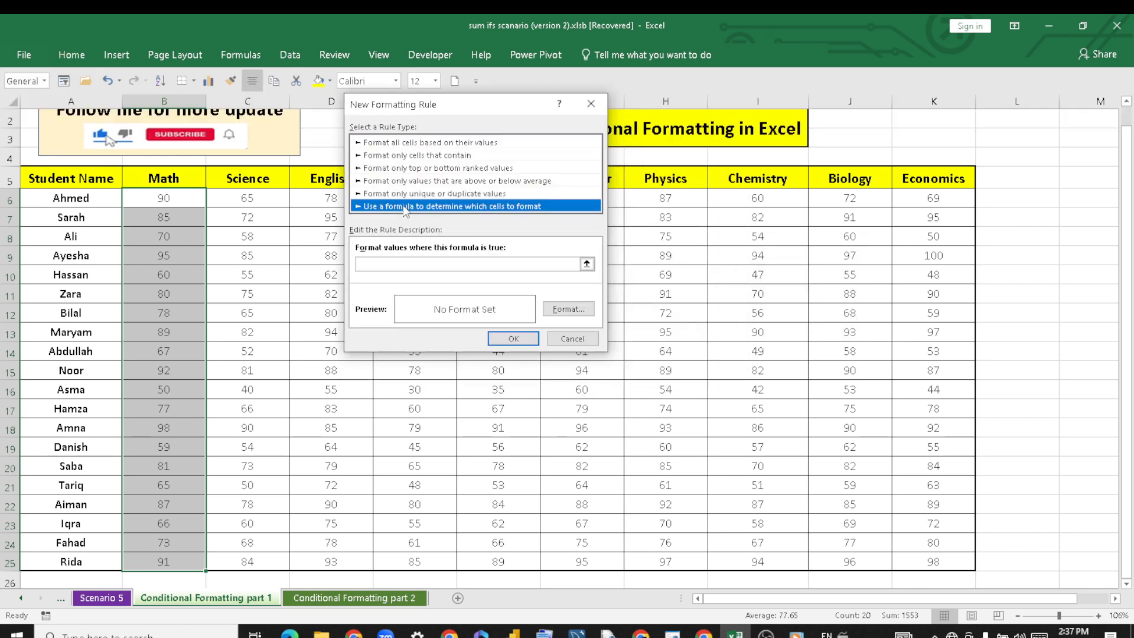
left_click(404, 264)
type("=")
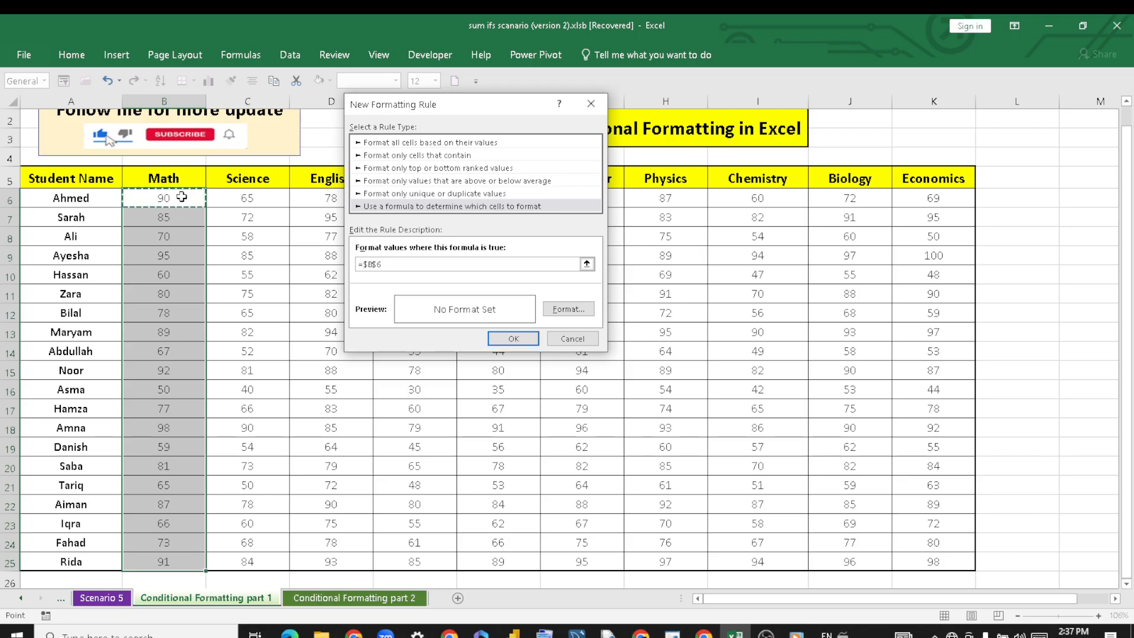
type("=")
type("4")
- Give the =$B$6=80 rule an orange fill and apply it to the Math marks
left_click(568, 309)
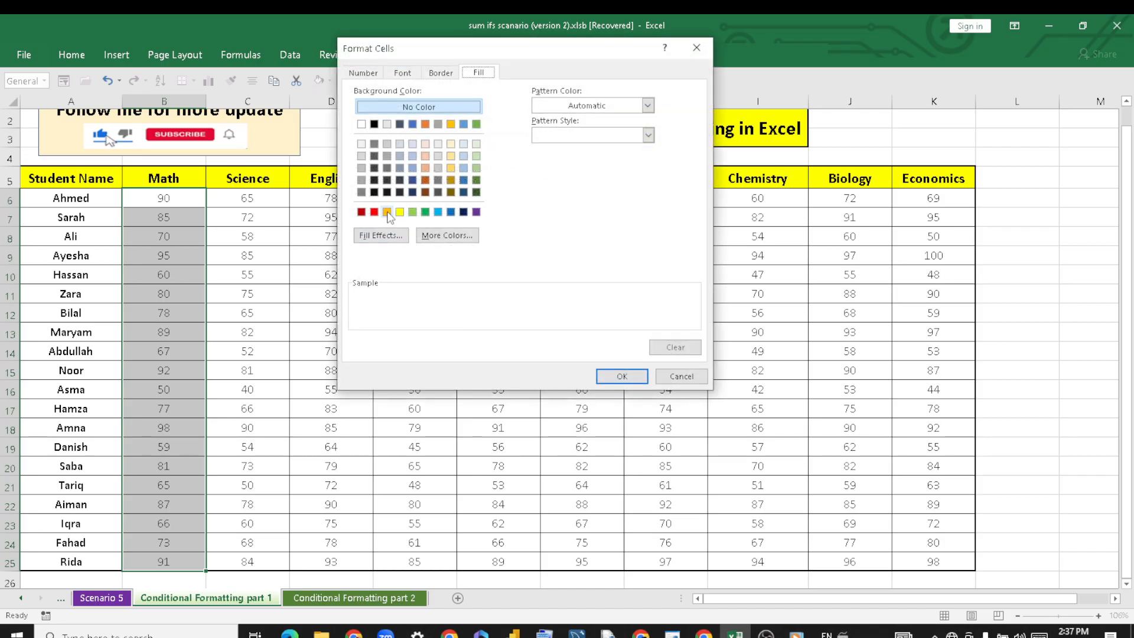
left_click(387, 211)
left_click(608, 384)
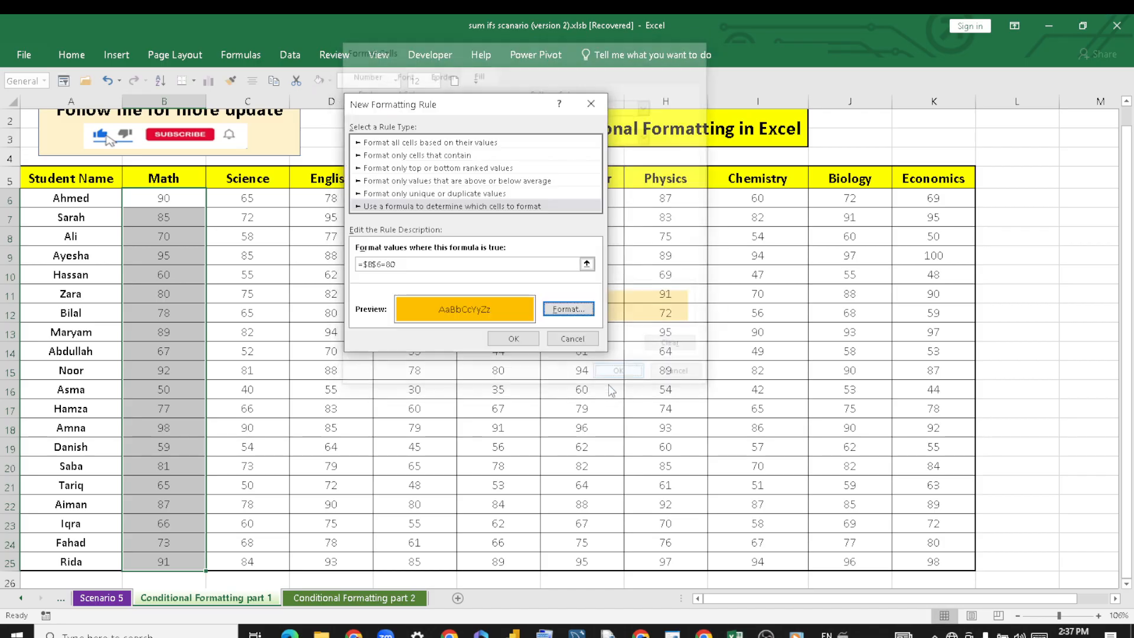
left_click(520, 340)
left_click(286, 279)
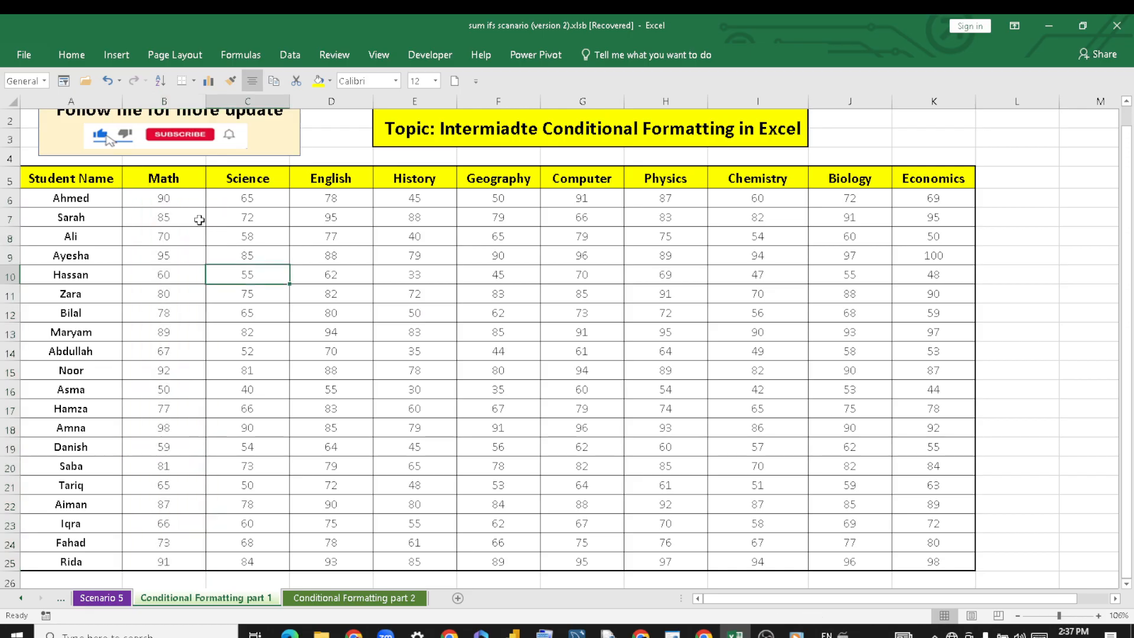
left_click_drag(179, 197, 784, 459)
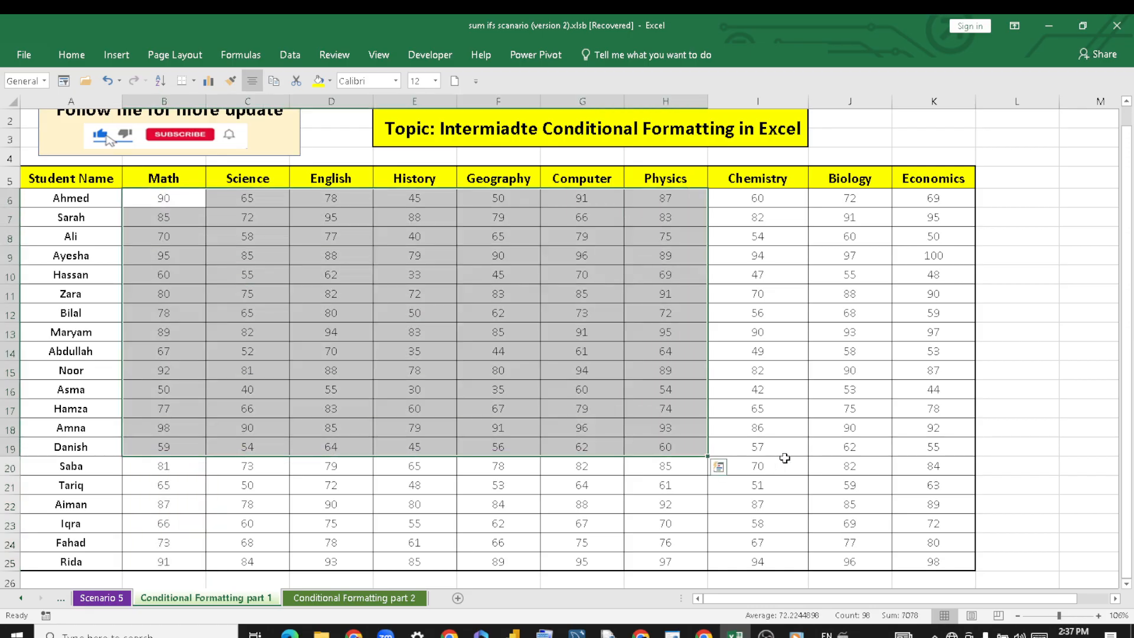
left_click(784, 458)
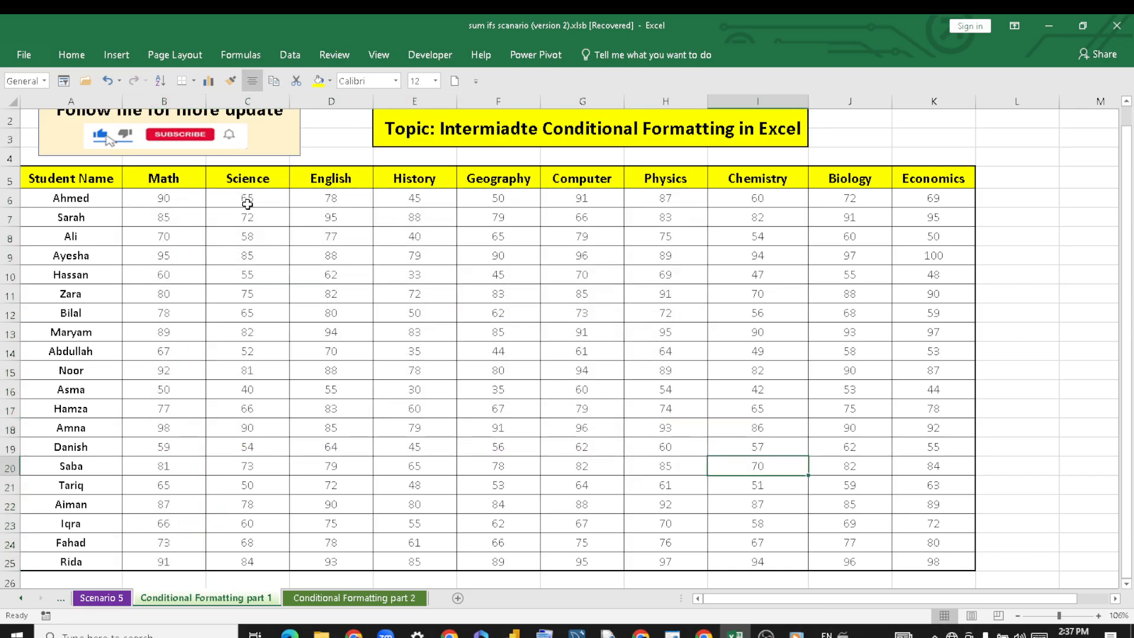
- Create a formula-based conditional formatting rule for the Math marks in B6:B25 with the formula =$B$6>60
left_click(194, 201)
left_click_drag(194, 201, 167, 560)
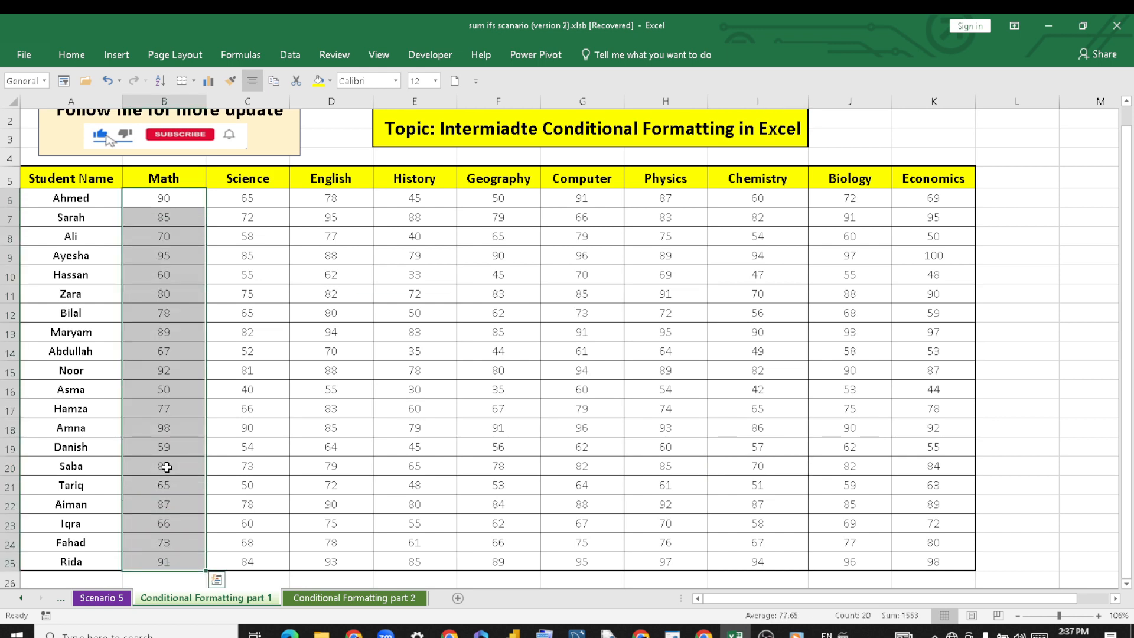
left_click(66, 53)
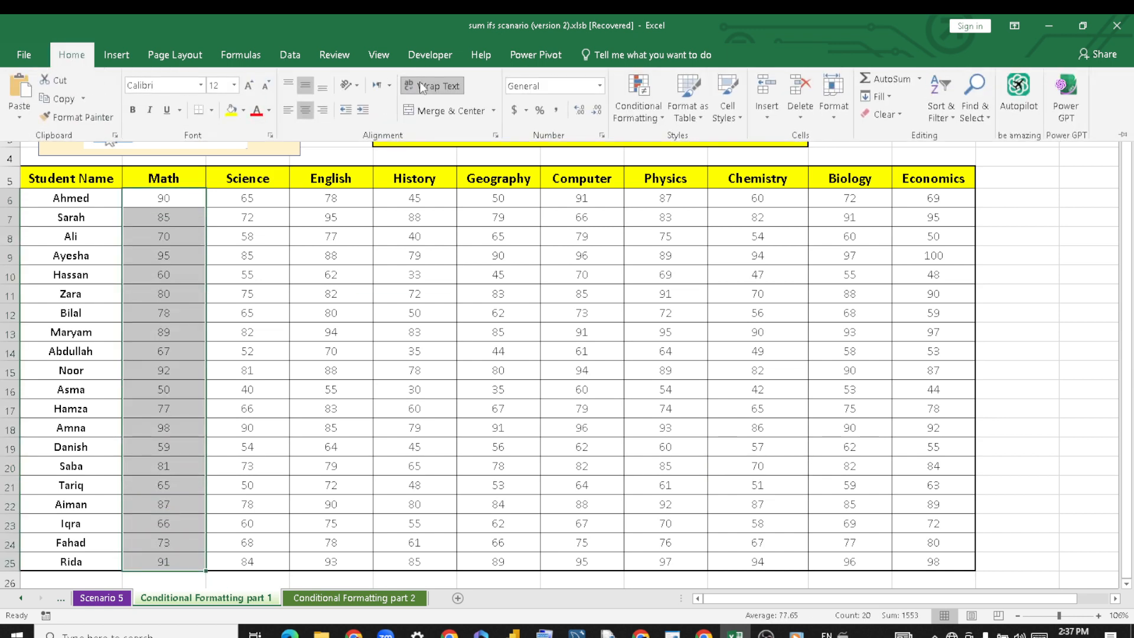
left_click(652, 119)
left_click(676, 317)
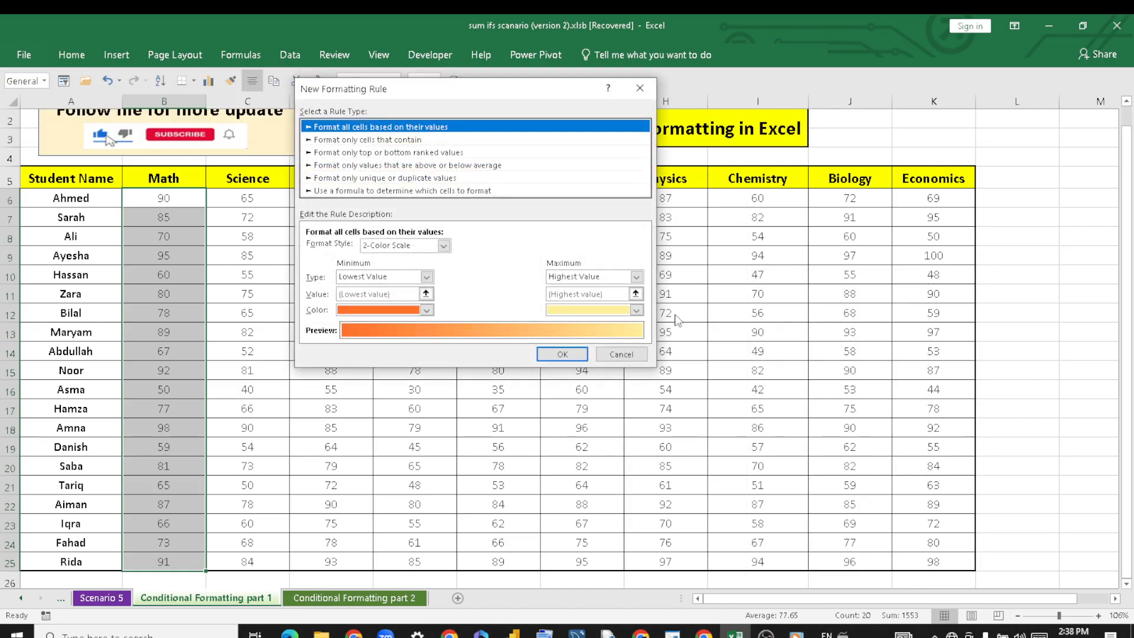
left_click(404, 192)
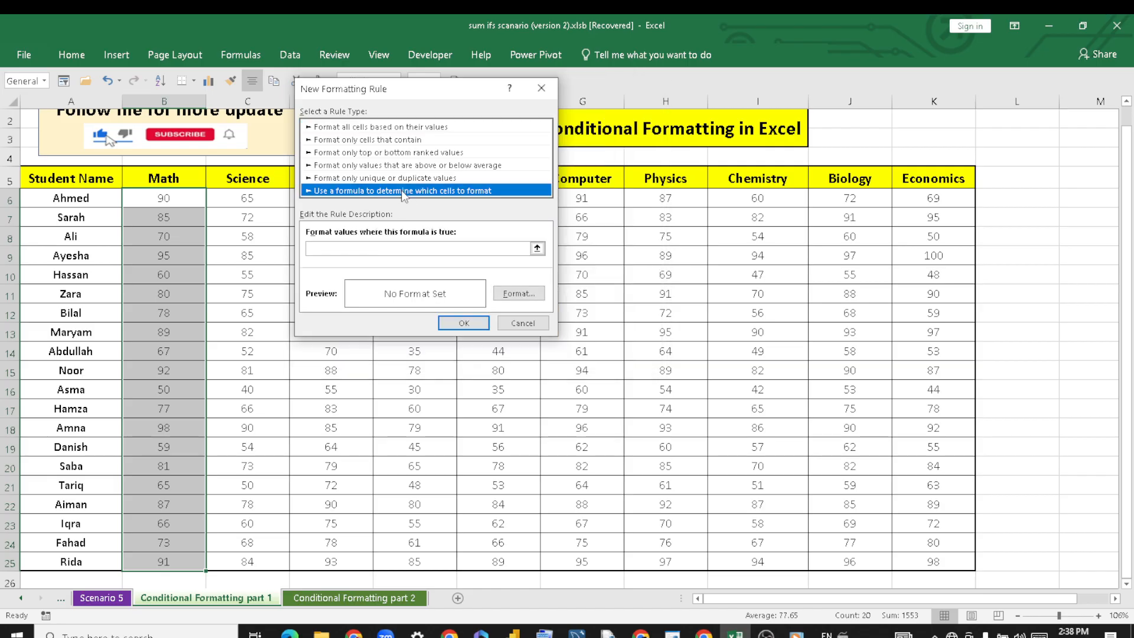
left_click(400, 250)
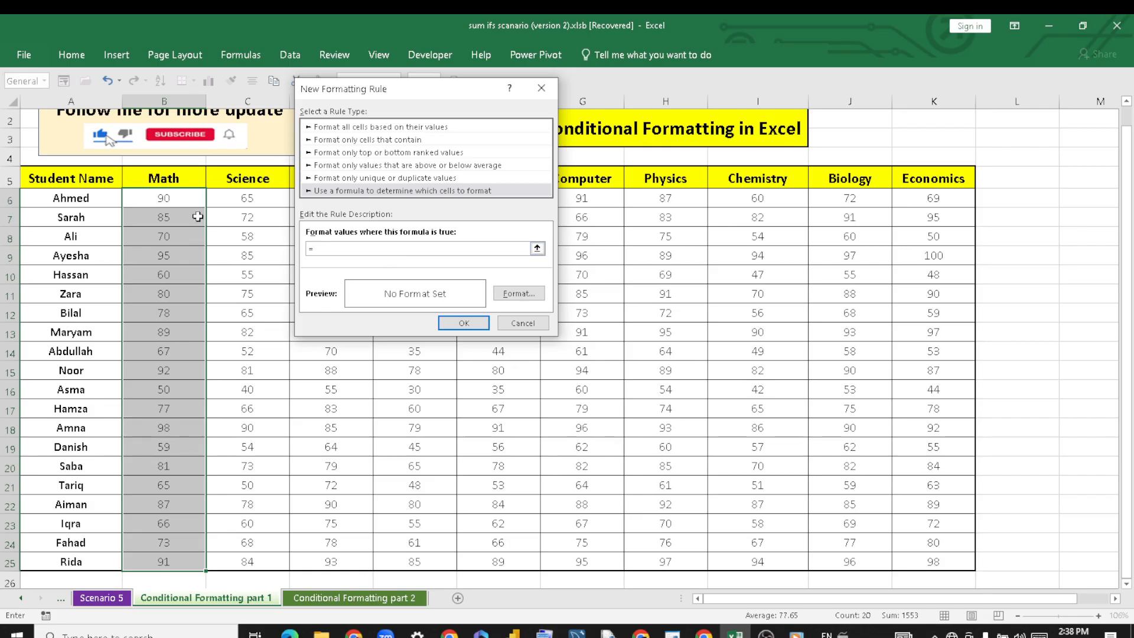
left_click(185, 200)
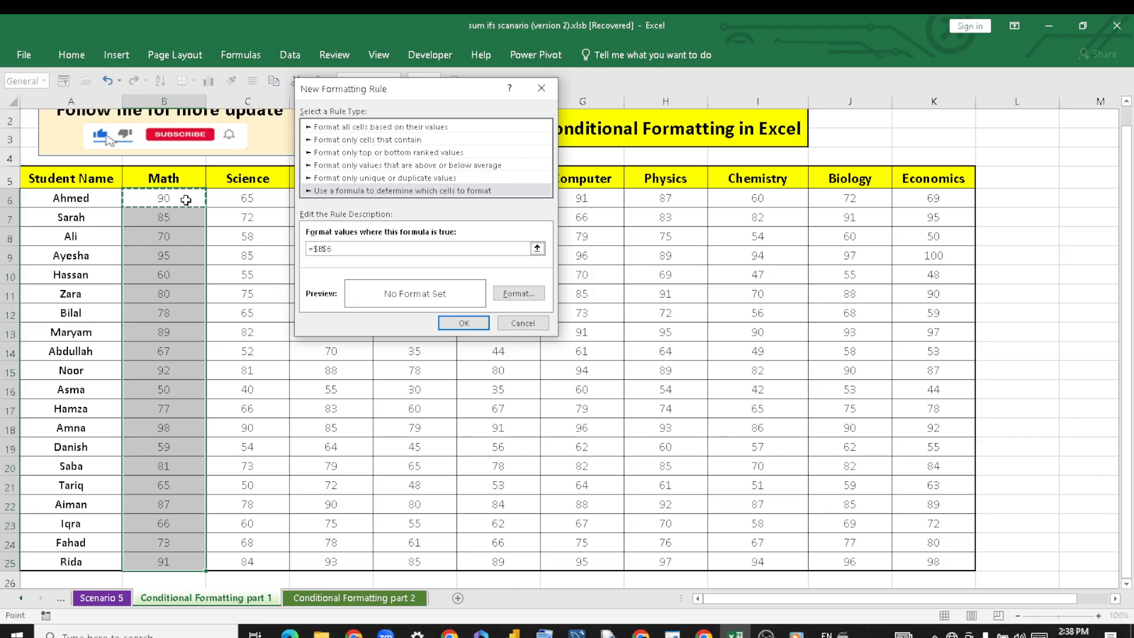
type("> 60")
- Give the =$B$6>60 rule a green fill and apply it to the Math marks
left_click(501, 294)
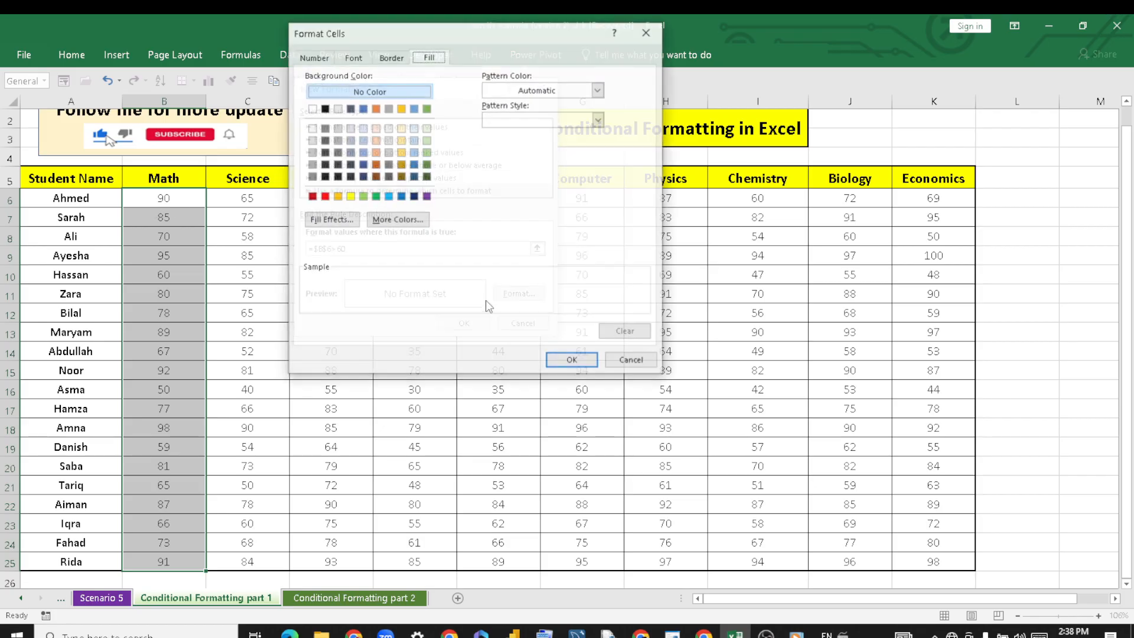
left_click(375, 196)
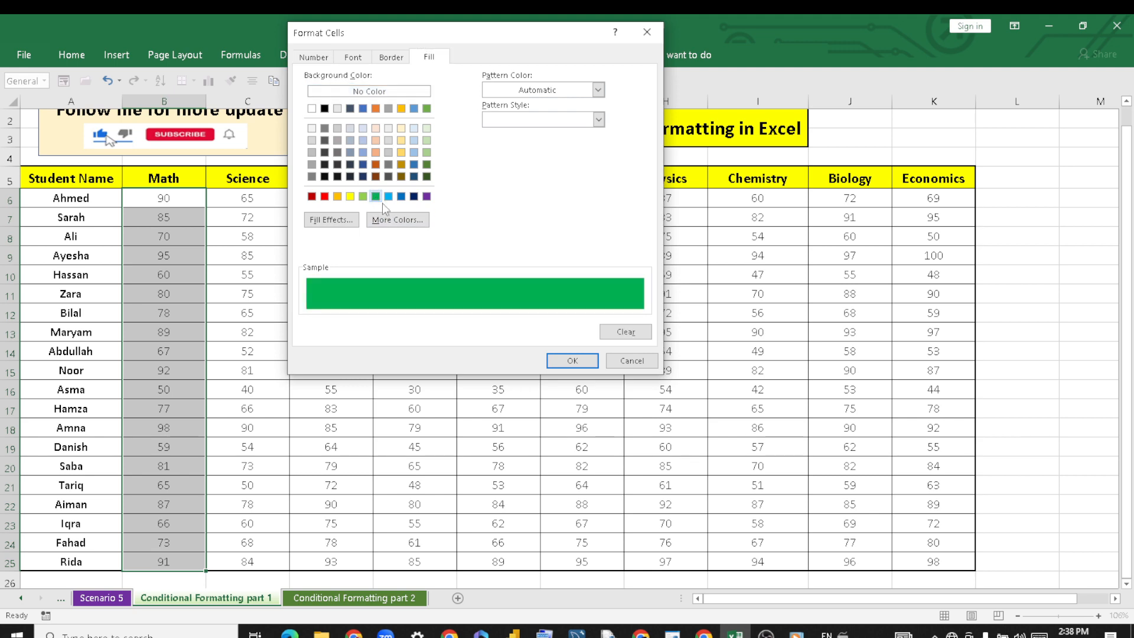
left_click(568, 361)
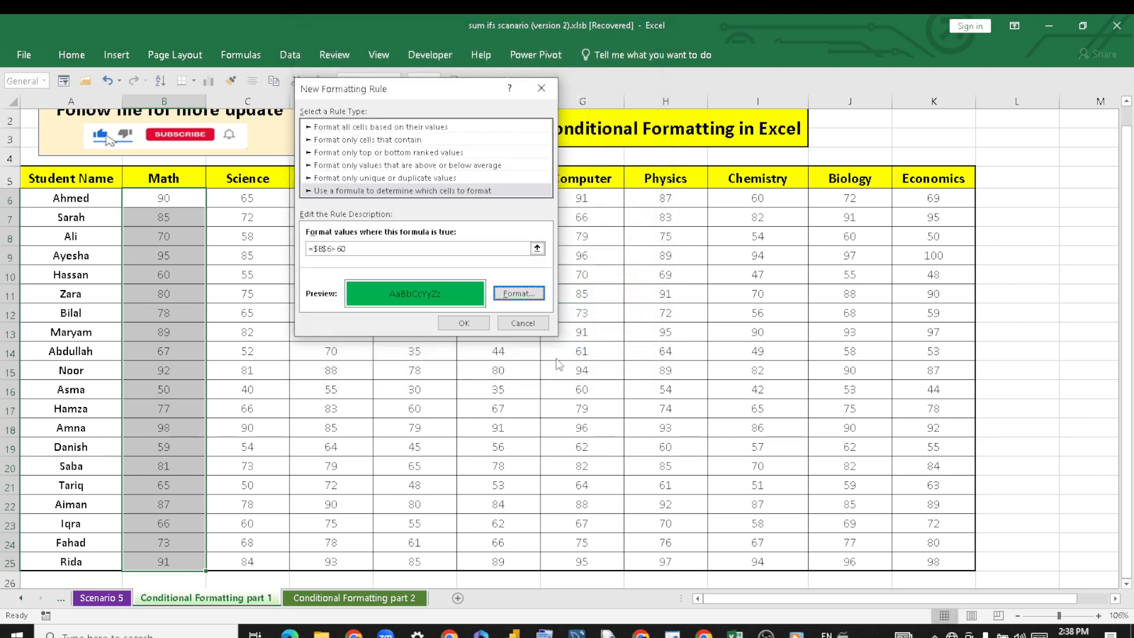
left_click(466, 324)
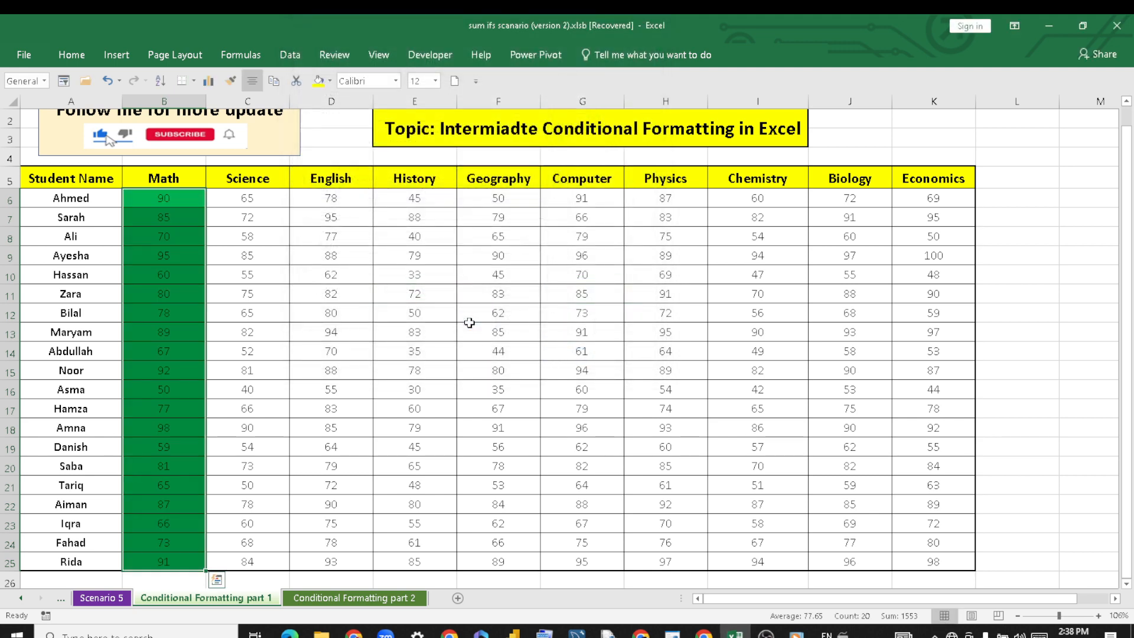
left_click(313, 289)
- Edit the green rule on the Math marks so its formula uses a relative row, =$B6>60
left_click_drag(180, 201, 183, 565)
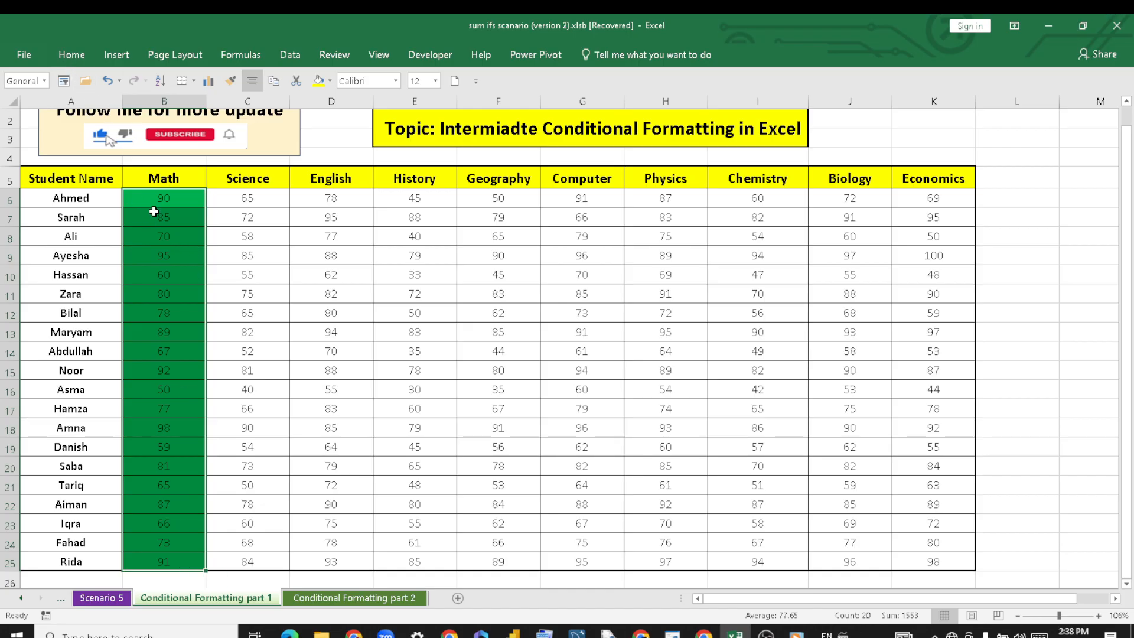
left_click_drag(152, 201, 182, 564)
left_click(71, 54)
left_click(658, 116)
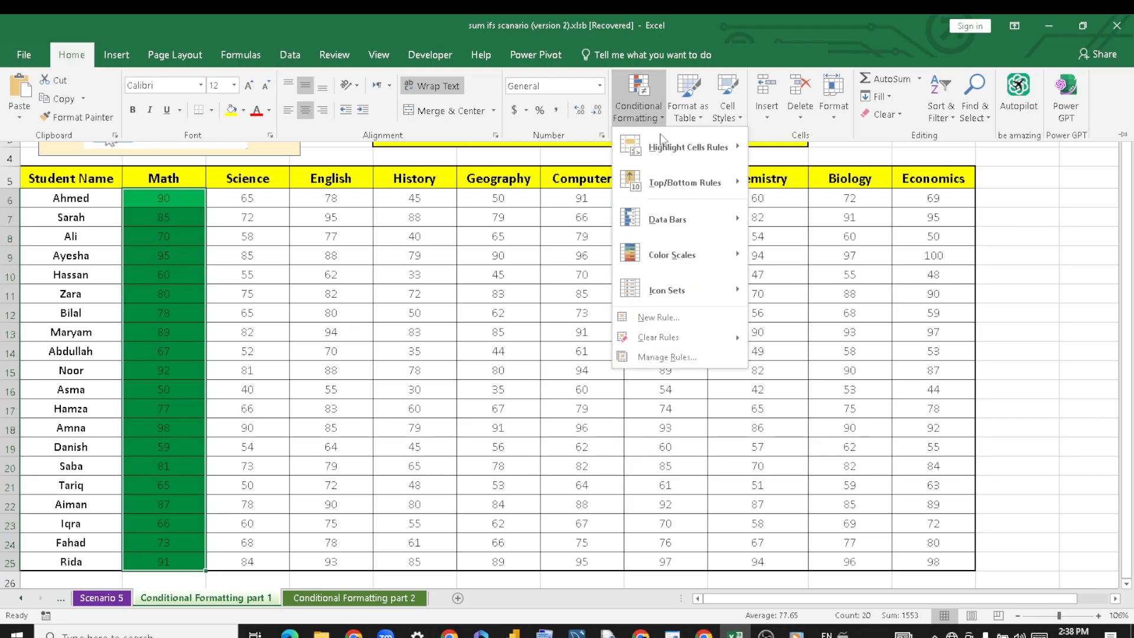
left_click(679, 356)
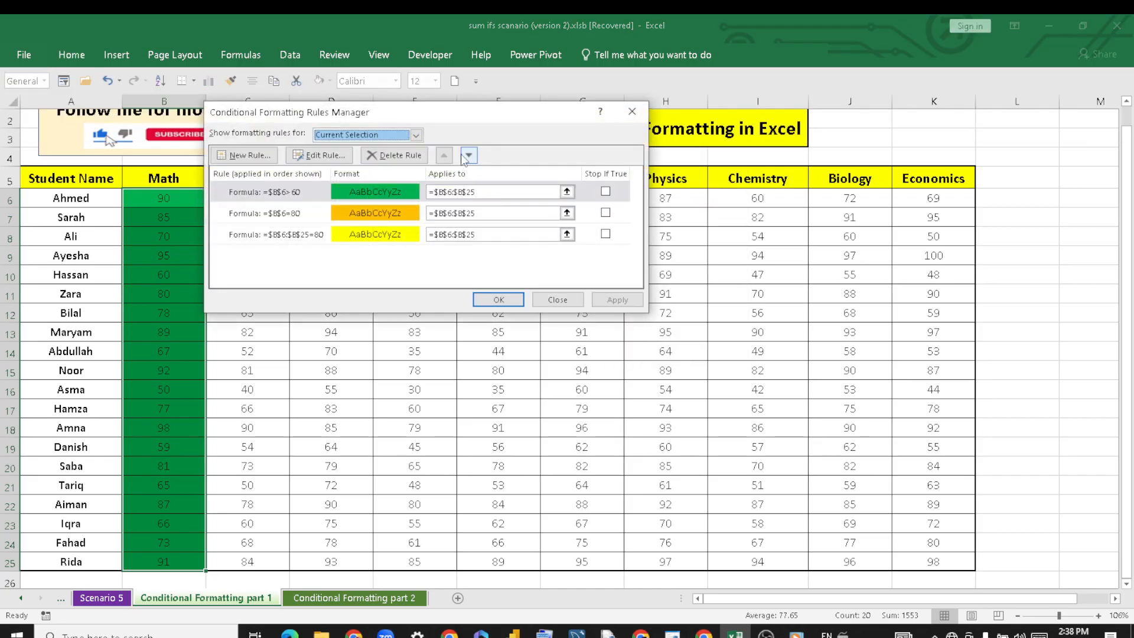
left_click_drag(460, 118, 498, 268)
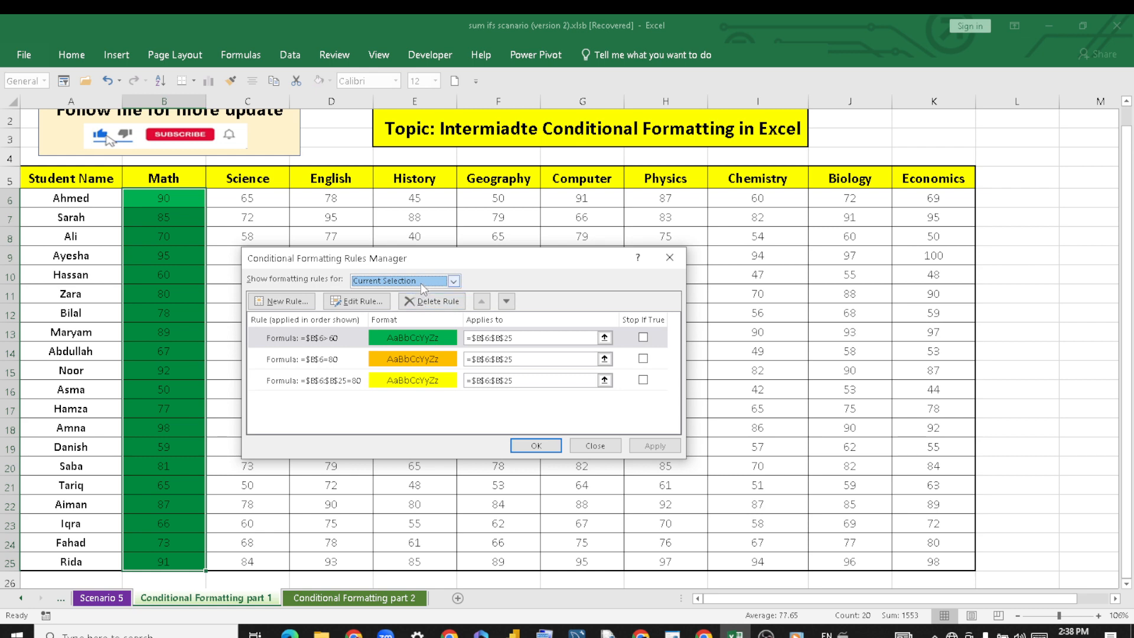
left_click(322, 342)
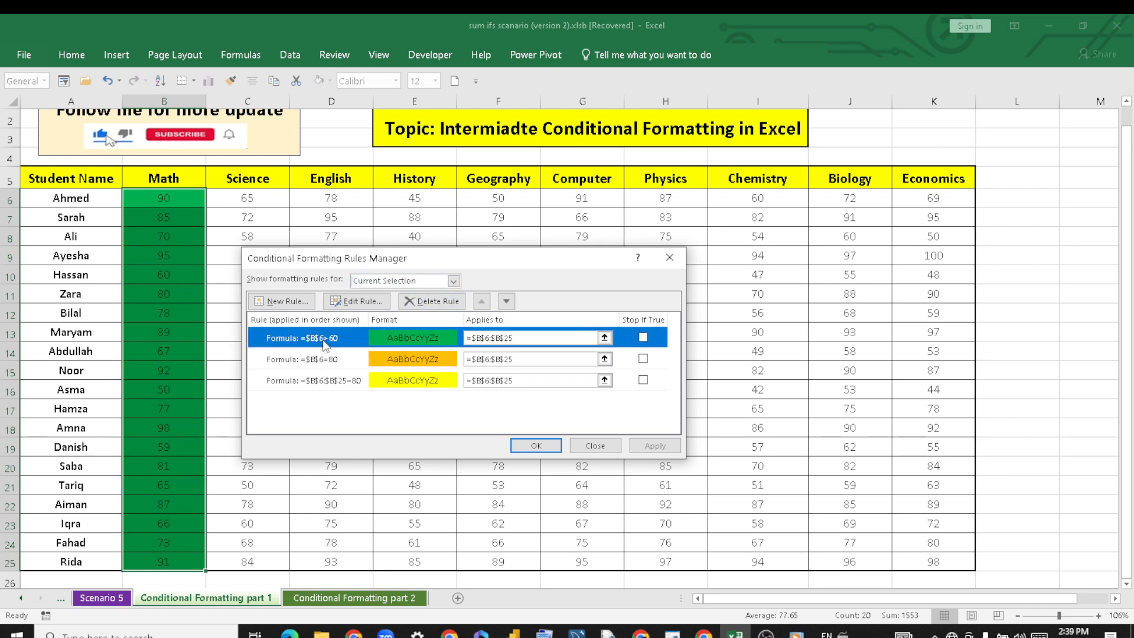
left_click(366, 302)
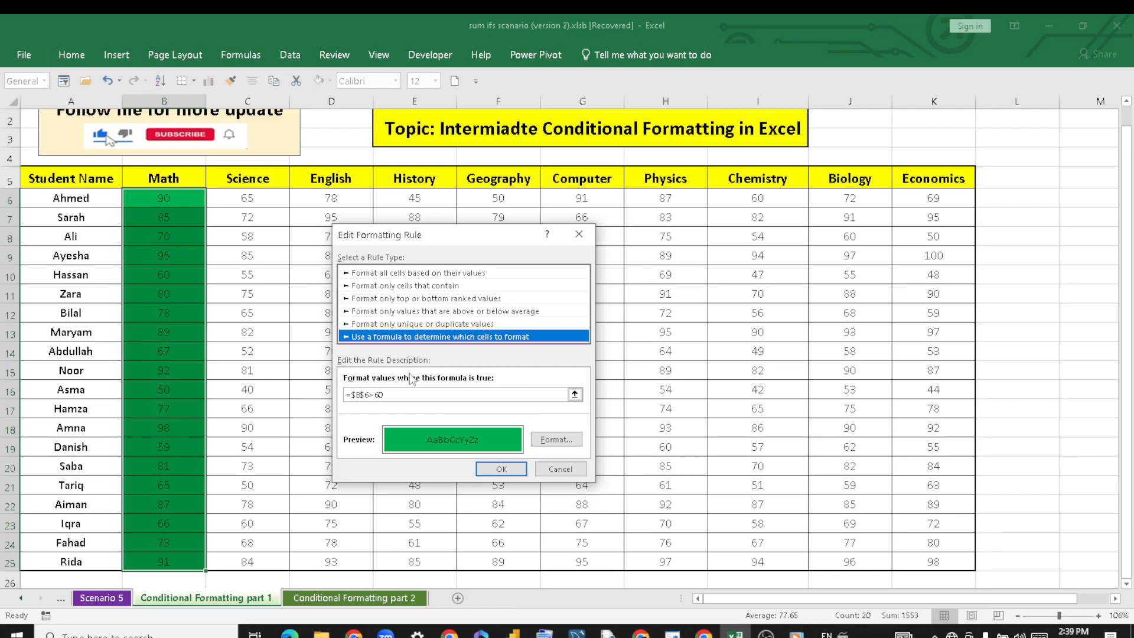
left_click(367, 395)
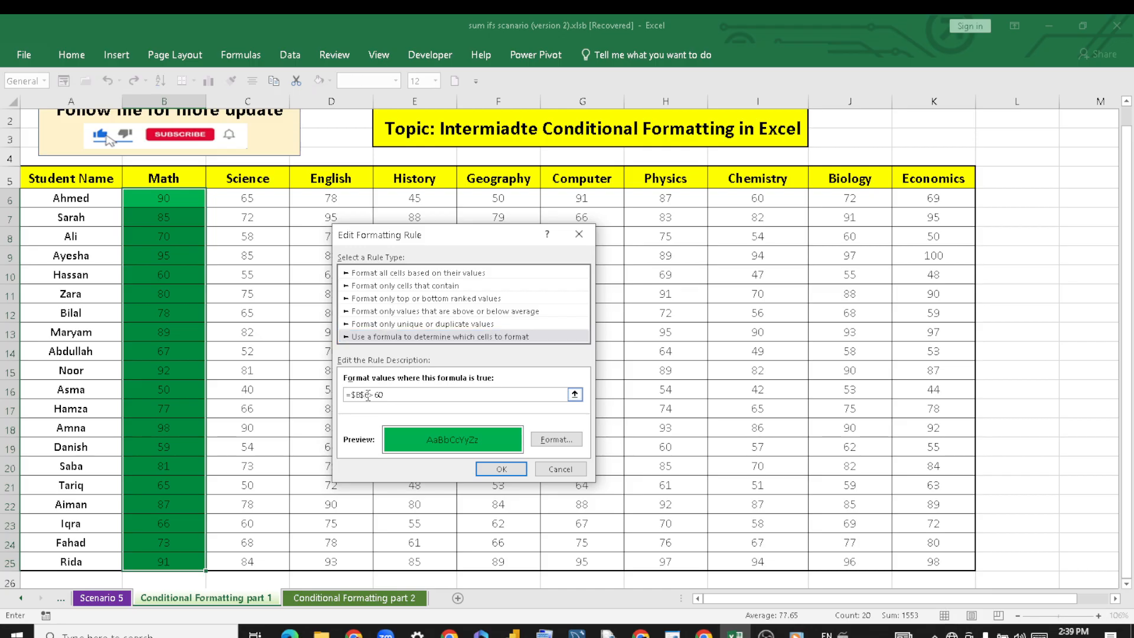
key("BackSpace")
left_click(501, 470)
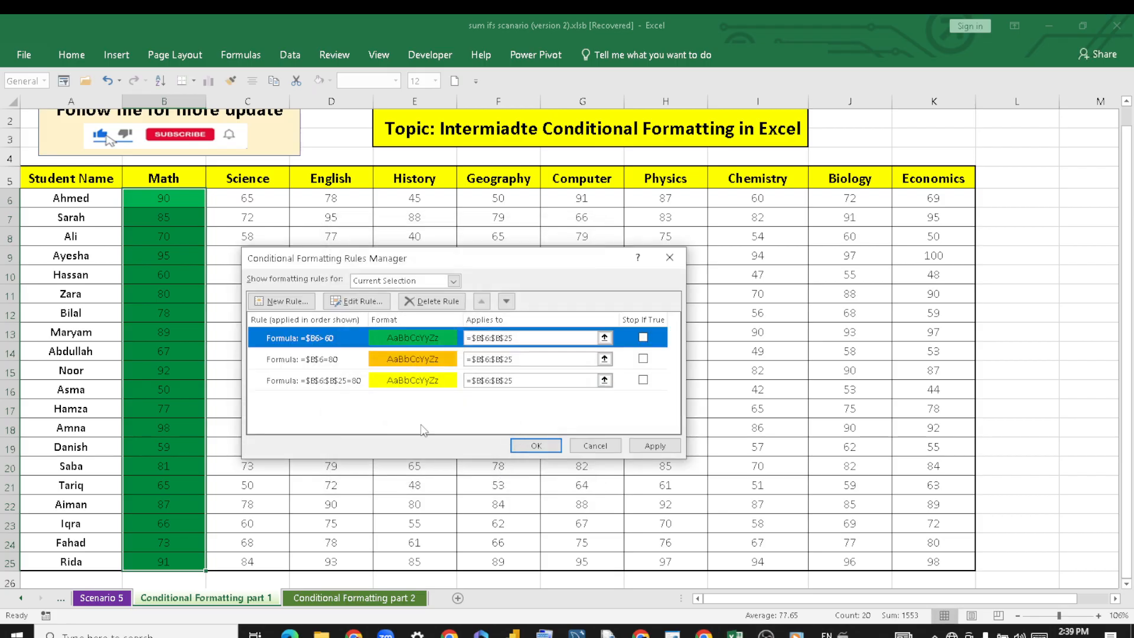
- Try changing the orange rule's formula to =$B6=80, and close the rules manager without applying the edits
left_click(323, 361)
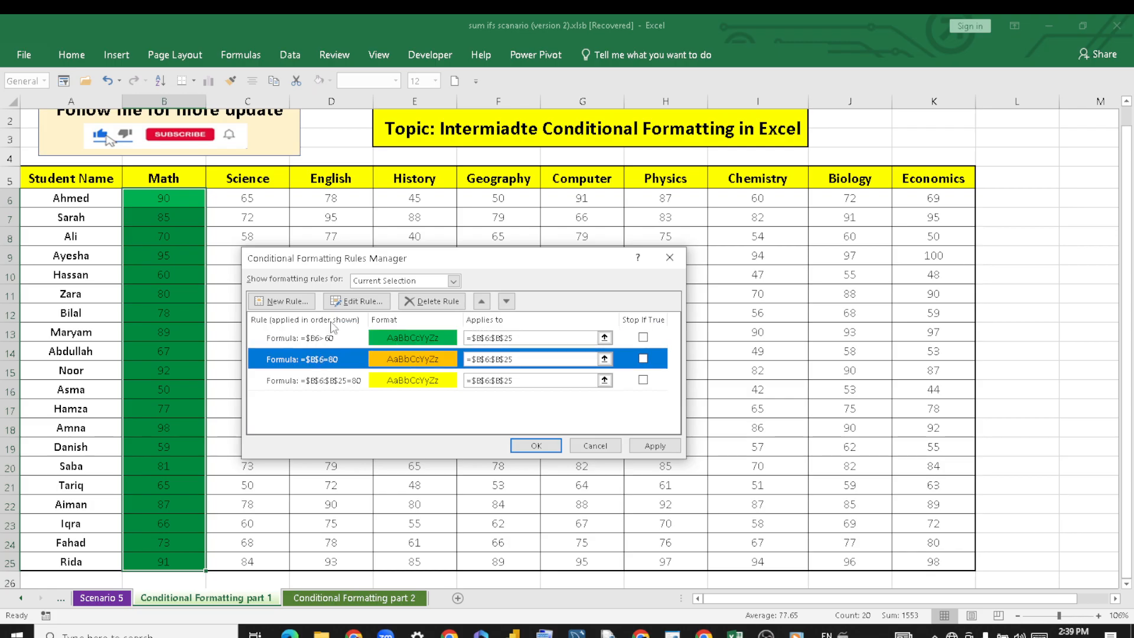
left_click(389, 300)
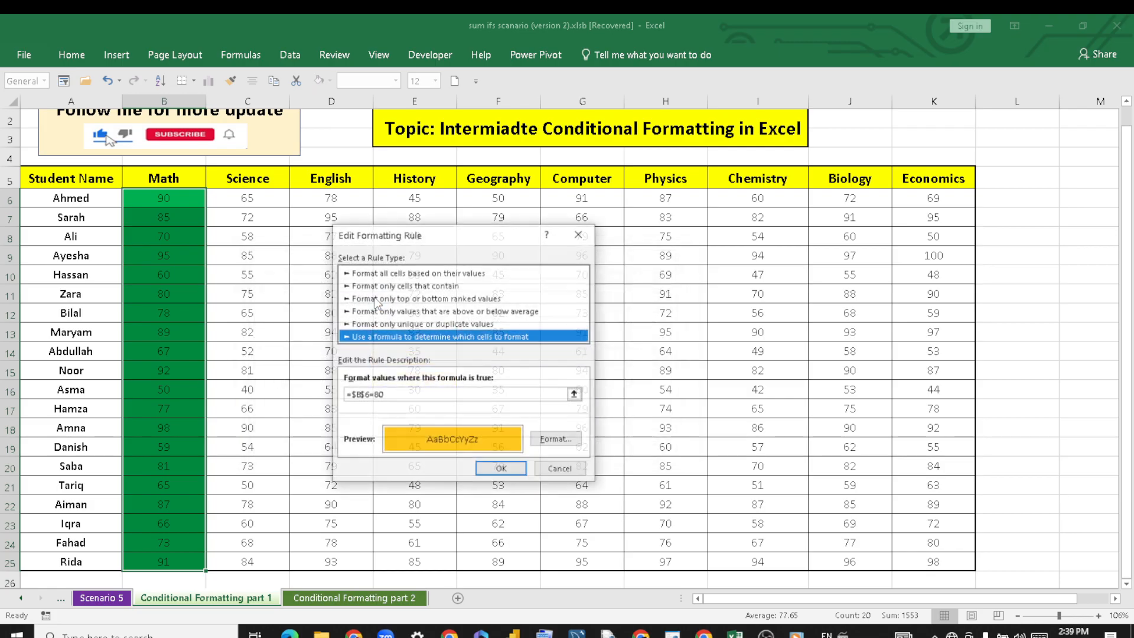
left_click(365, 394)
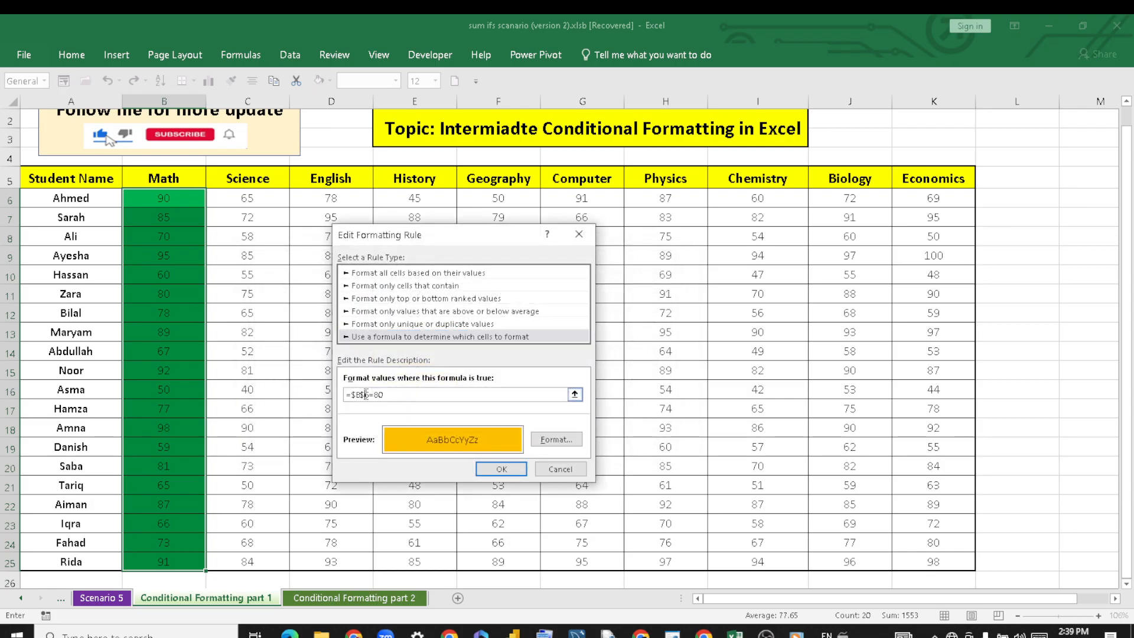
key("BackSpace")
left_click(516, 469)
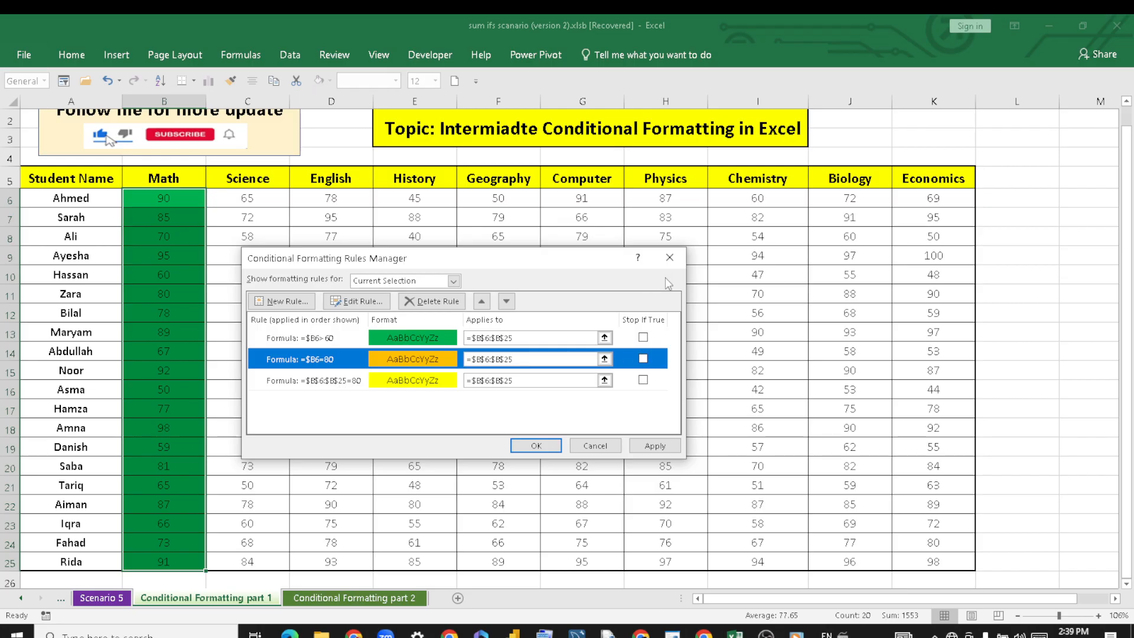
left_click(669, 257)
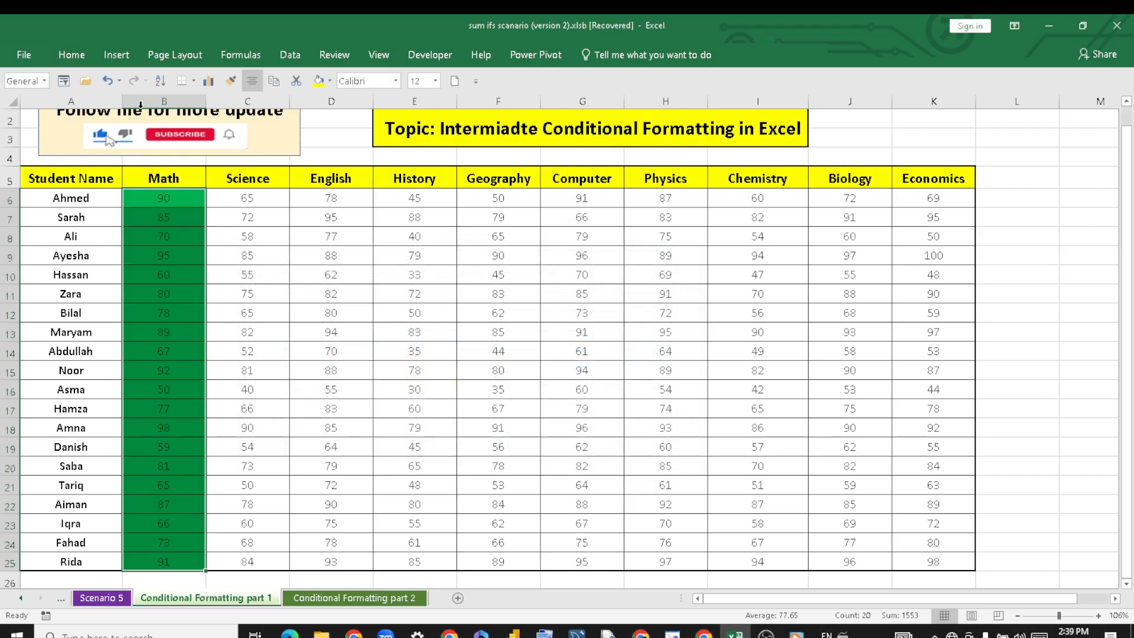
- Clear all conditional formatting rules from the selected Math marks in B6:B25
left_click(66, 57)
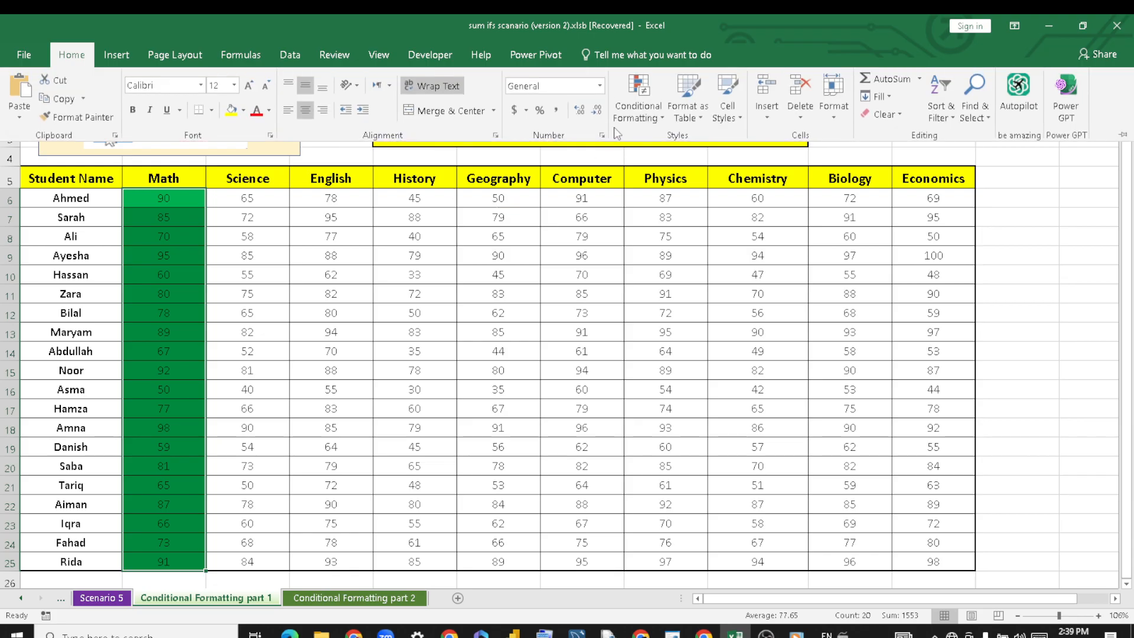
left_click(664, 124)
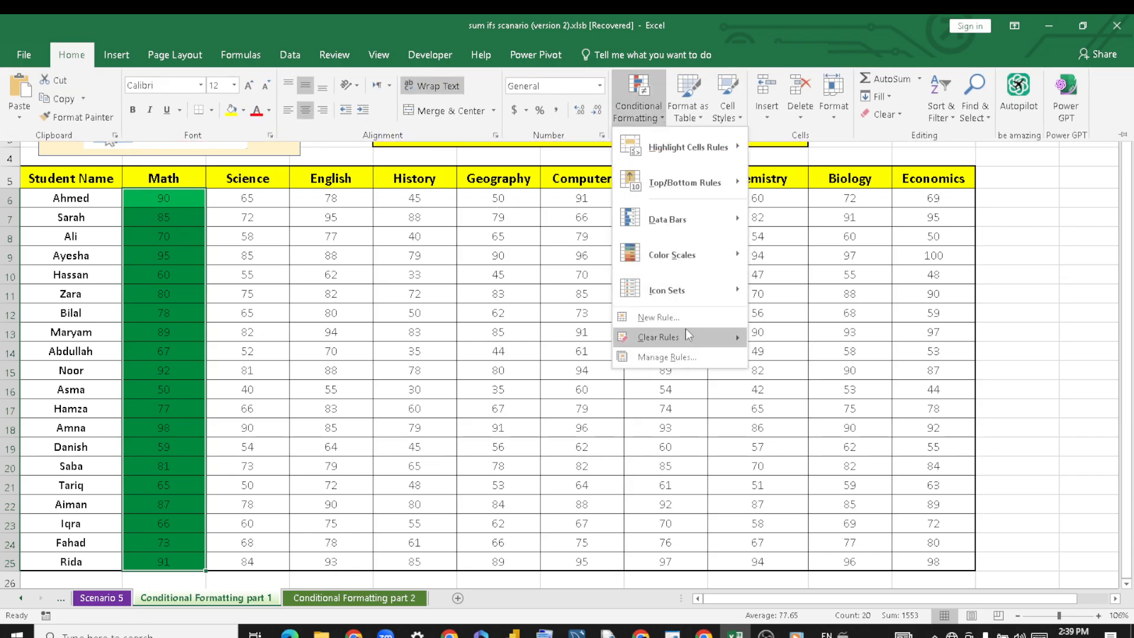
left_click(763, 337)
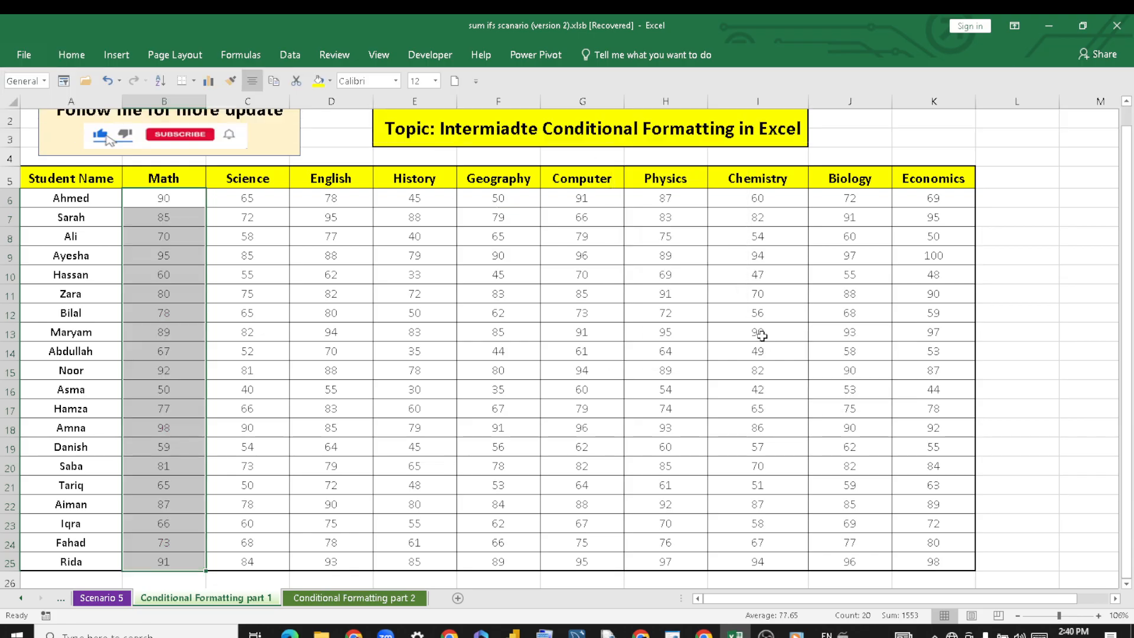
- Create a new formula-based conditional formatting rule for the Math marks in B6:B25 with the formula =$B$6>90
left_click(59, 55)
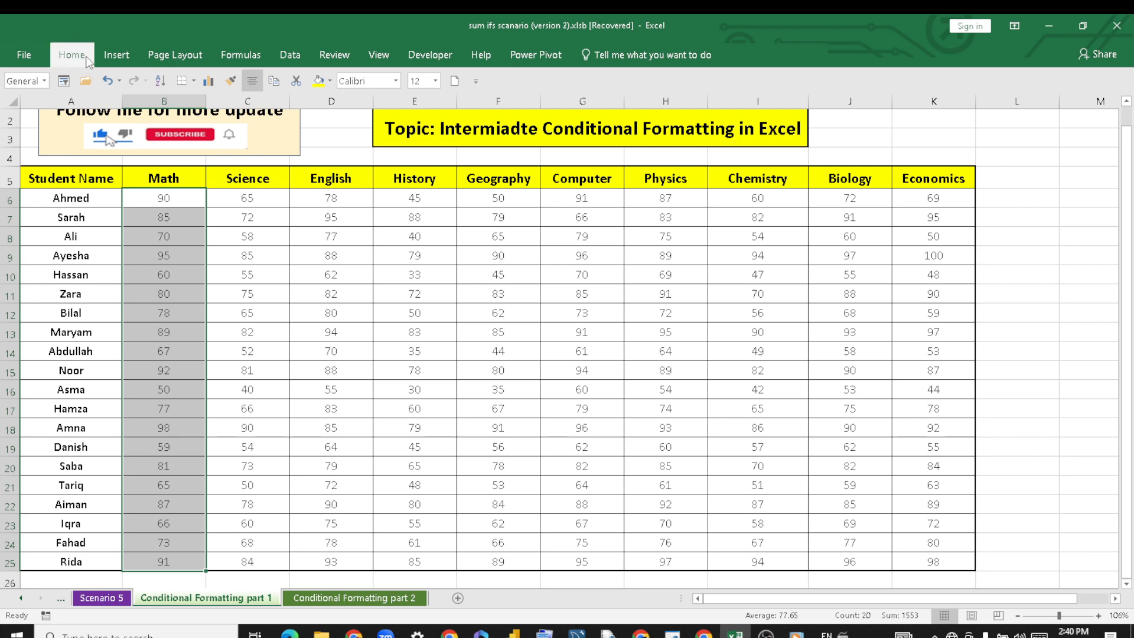
left_click(657, 119)
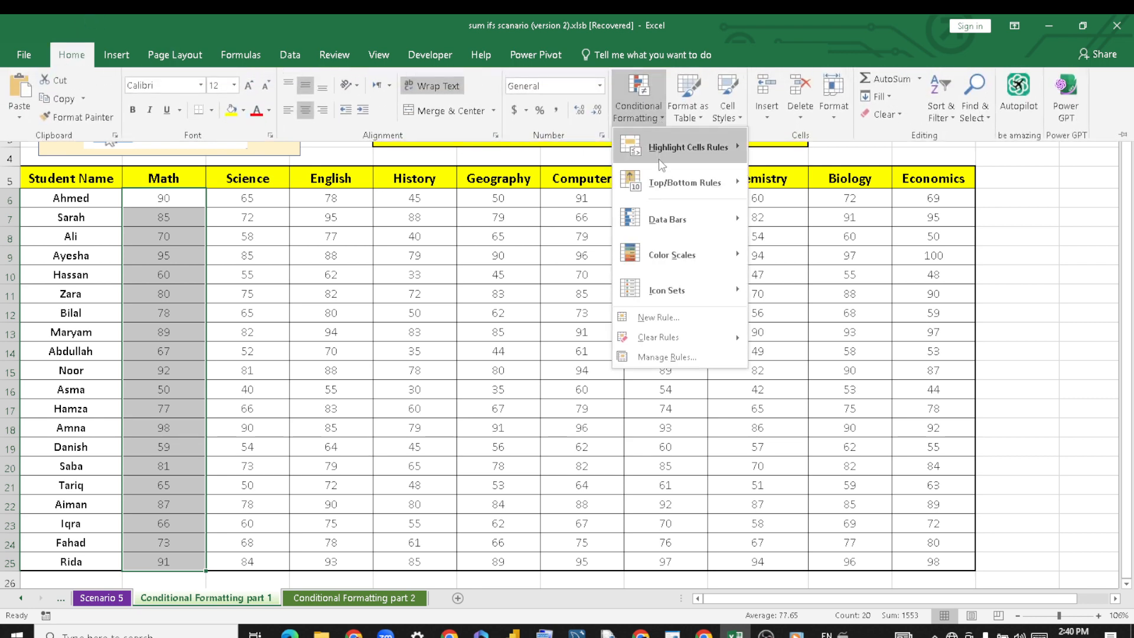
left_click(669, 322)
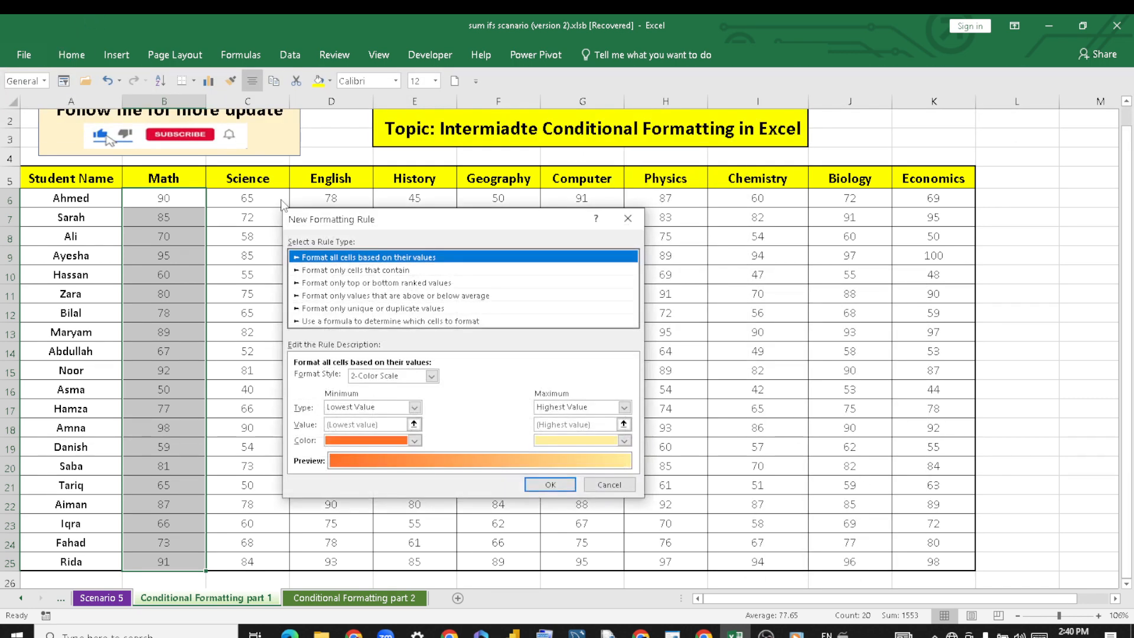
left_click(373, 320)
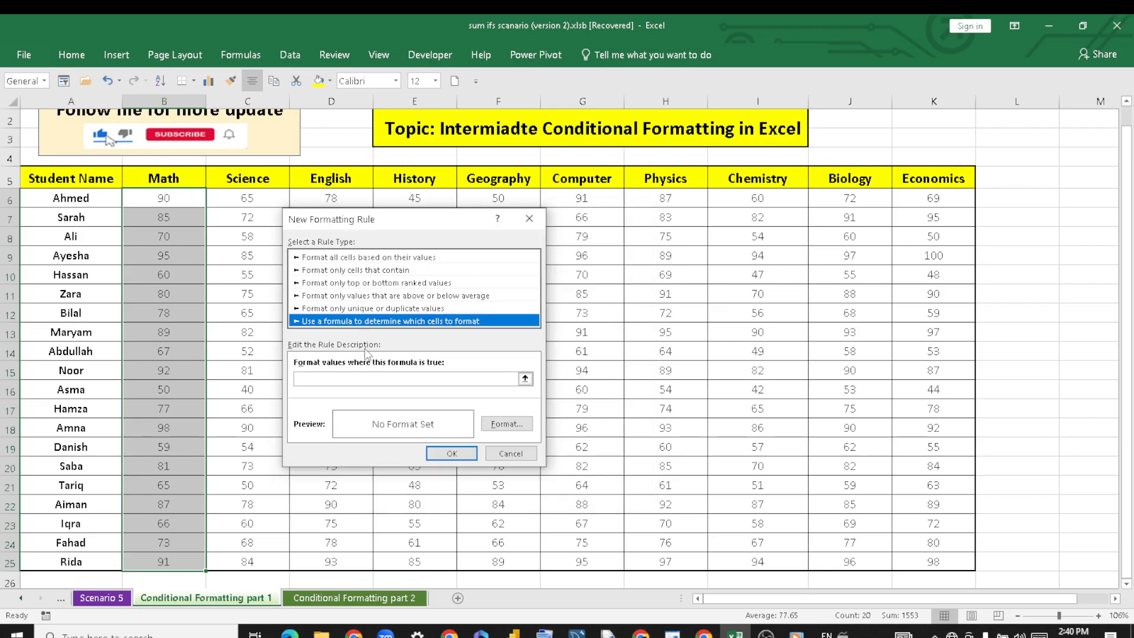
left_click(348, 379)
type("=")
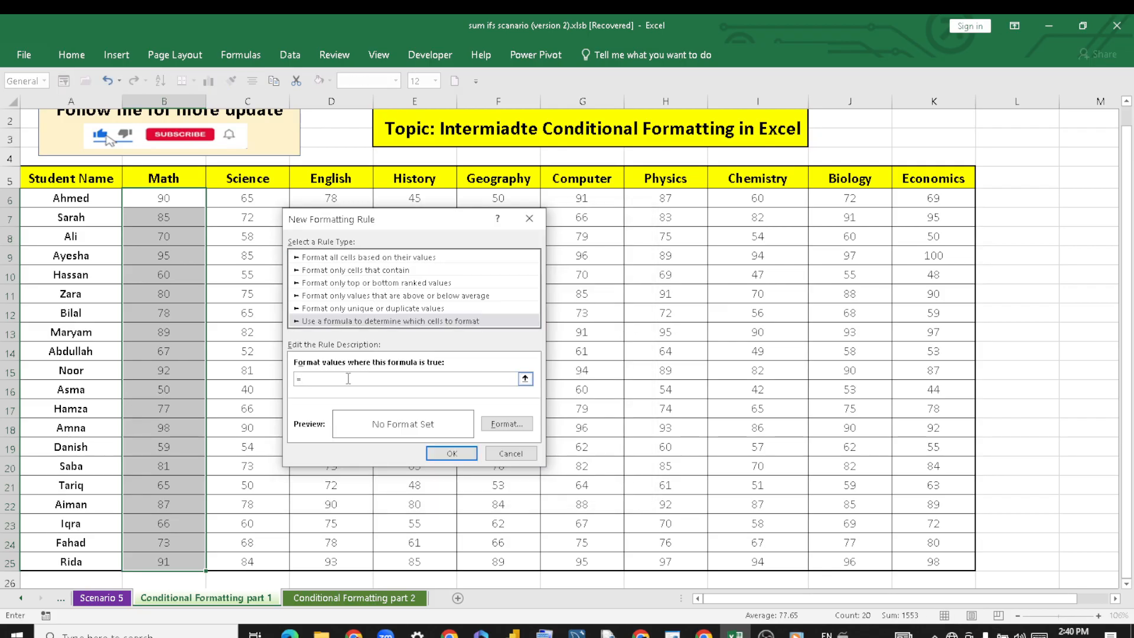
left_click(179, 197)
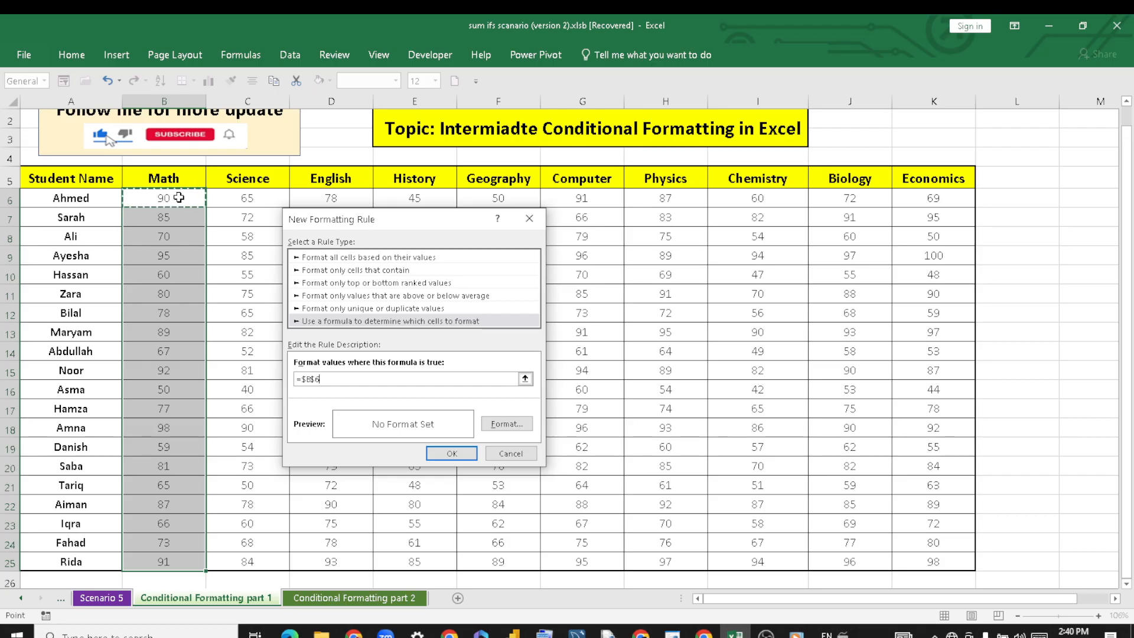
type(">90")
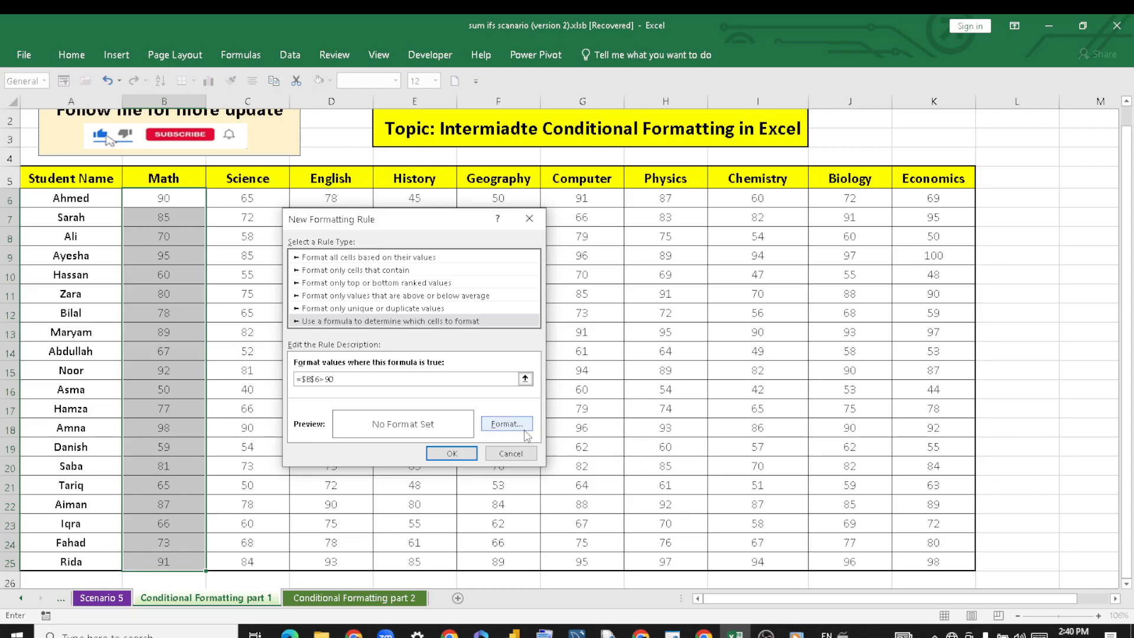
- Give the =$B$6>90 rule a green fill and apply it to the Math marks in B6:B25
left_click(506, 423)
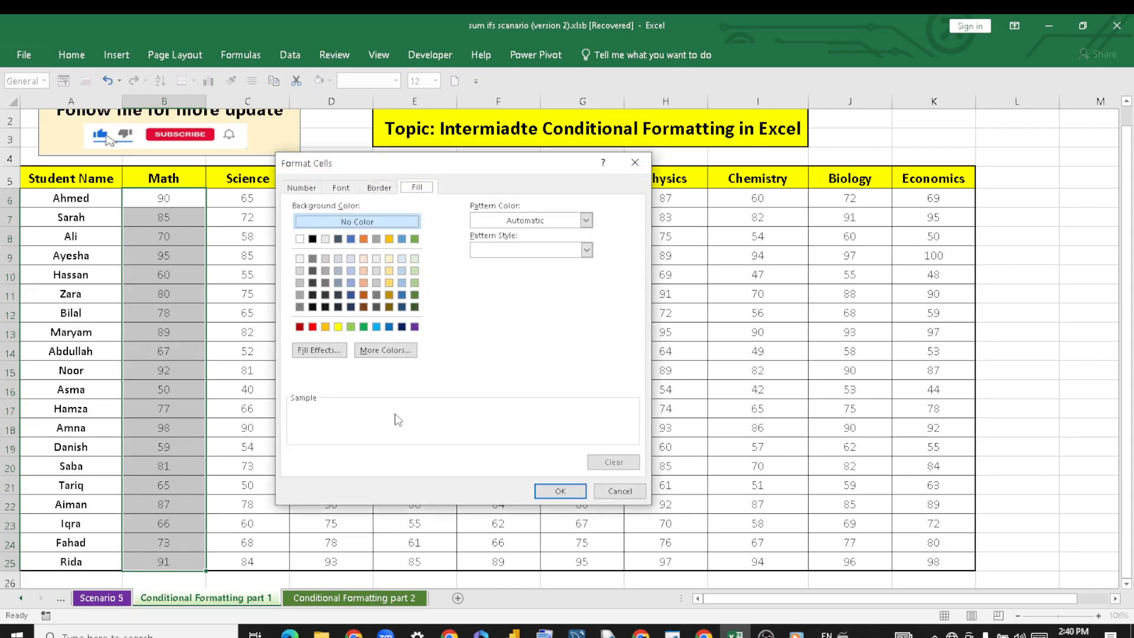
left_click(363, 326)
left_click(556, 492)
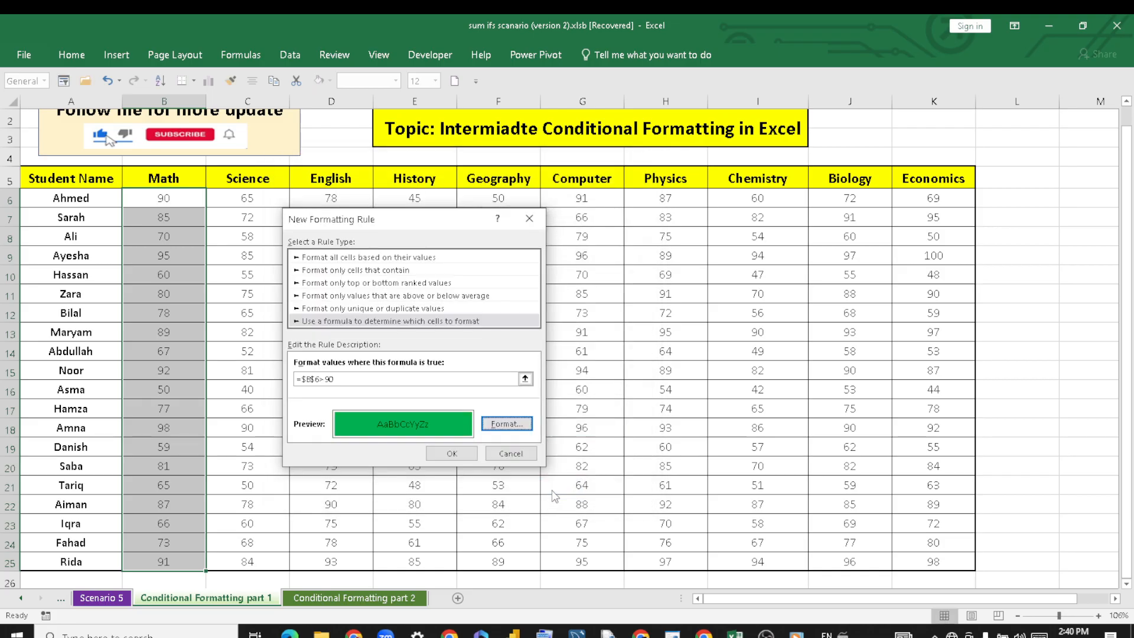
left_click(452, 454)
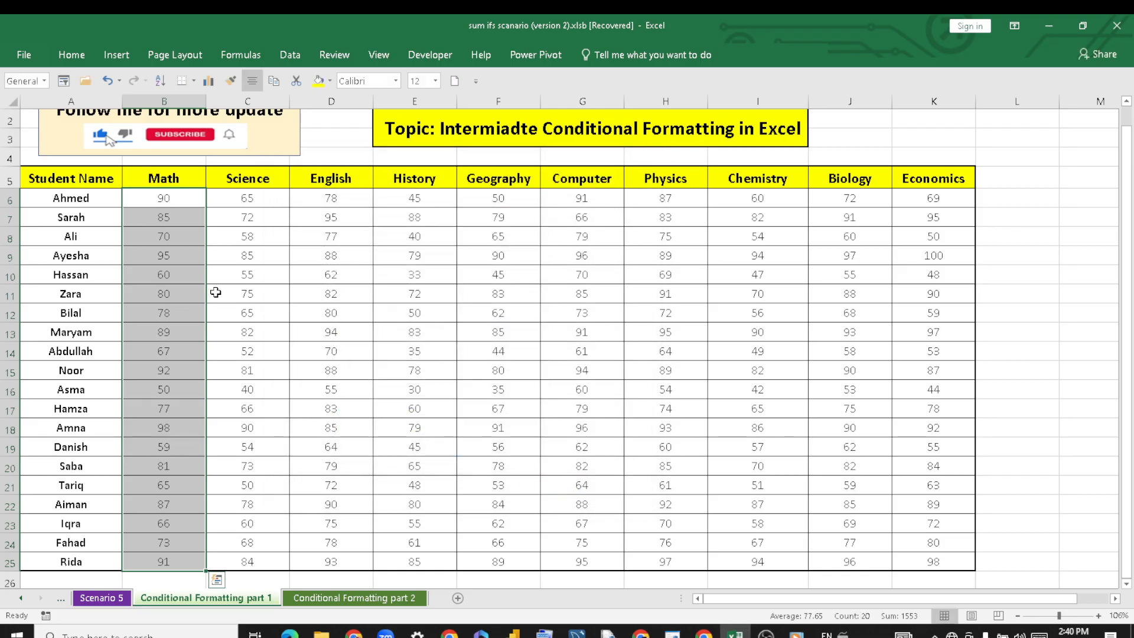
left_click(301, 232)
- Set up another formula-based conditional formatting rule for the Math marks in B6:B25 with the formula =$B$6>60
left_click_drag(190, 202, 194, 559)
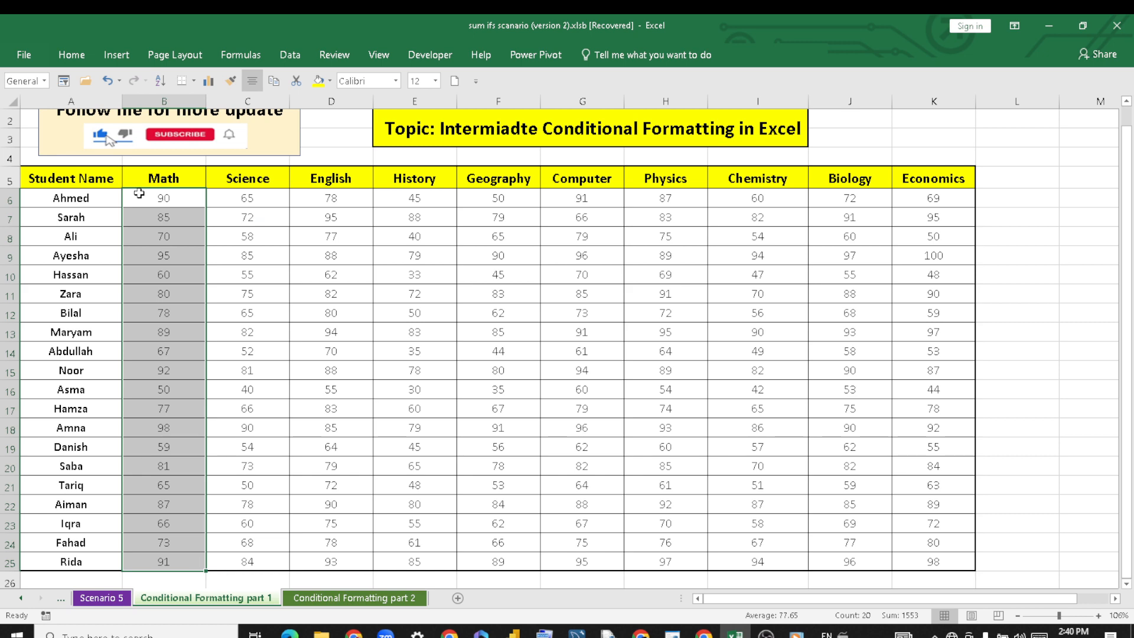
left_click(71, 54)
left_click(633, 120)
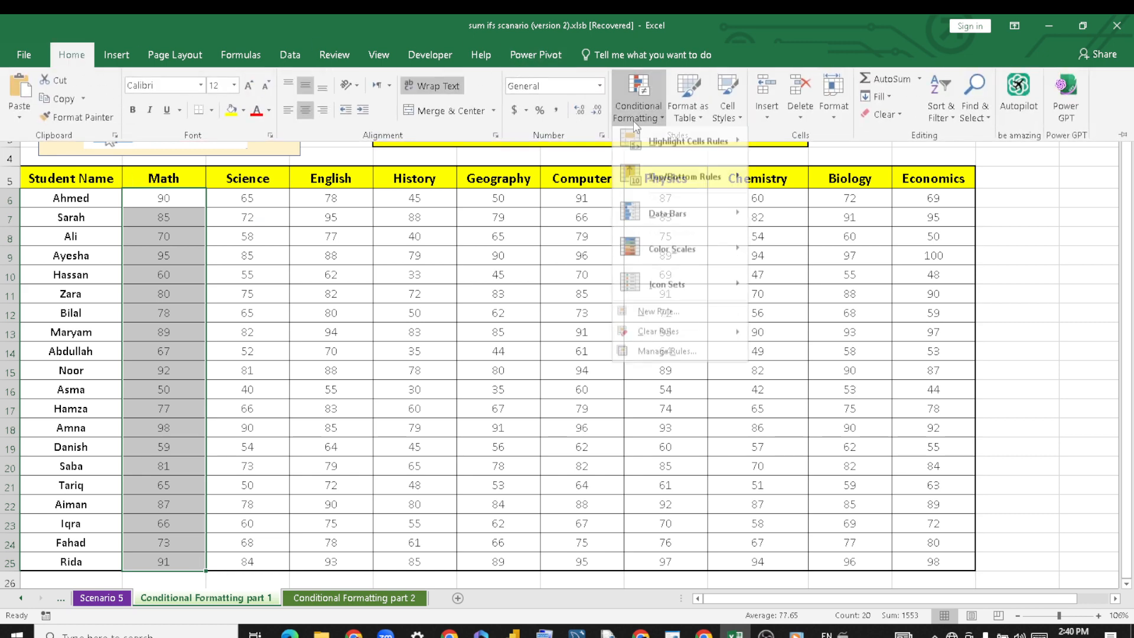
left_click(656, 317)
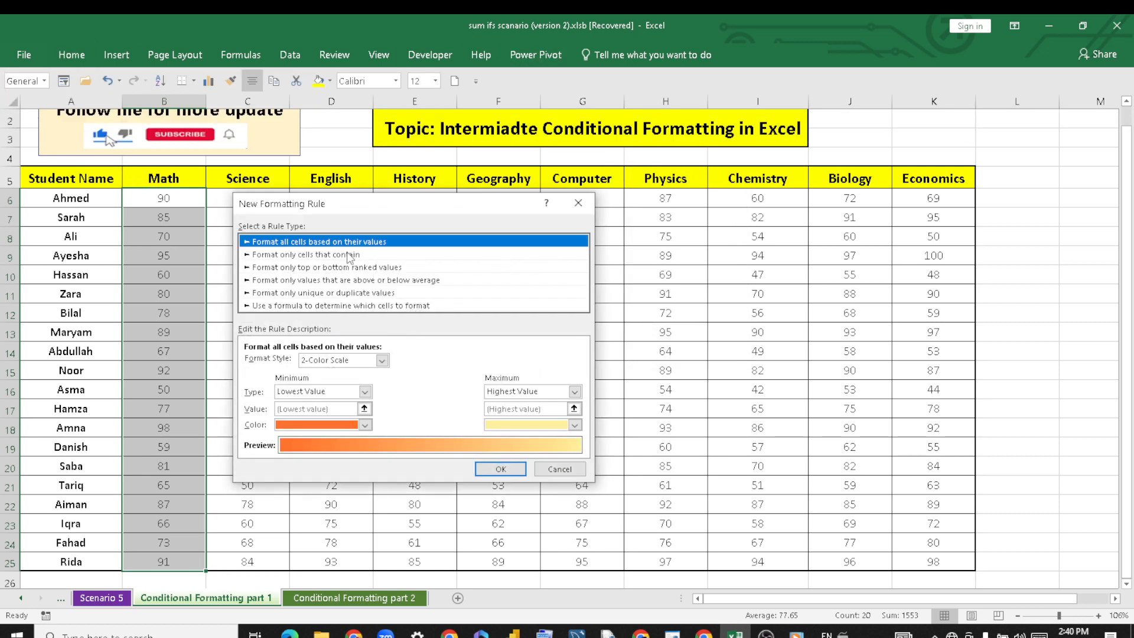
left_click(319, 305)
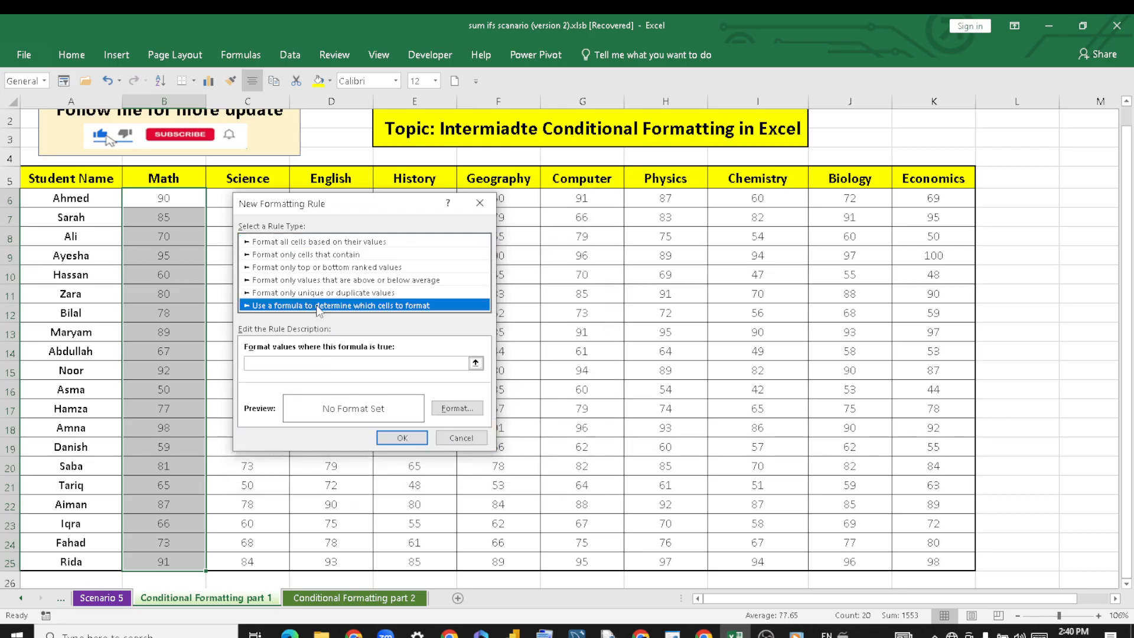
left_click(314, 362)
type("=")
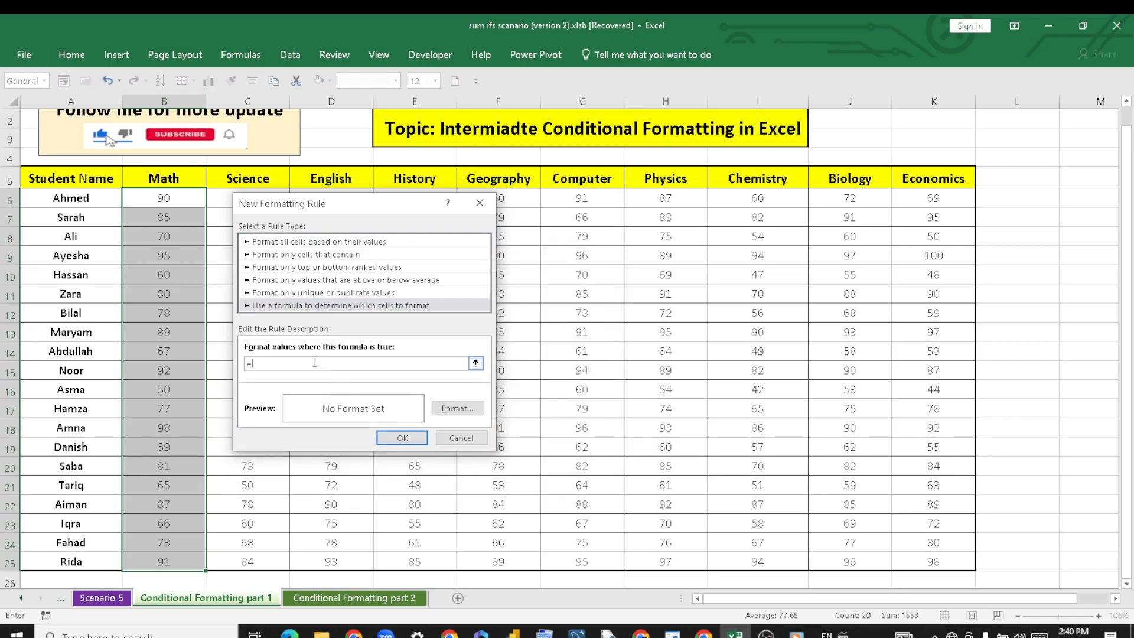
left_click(161, 197)
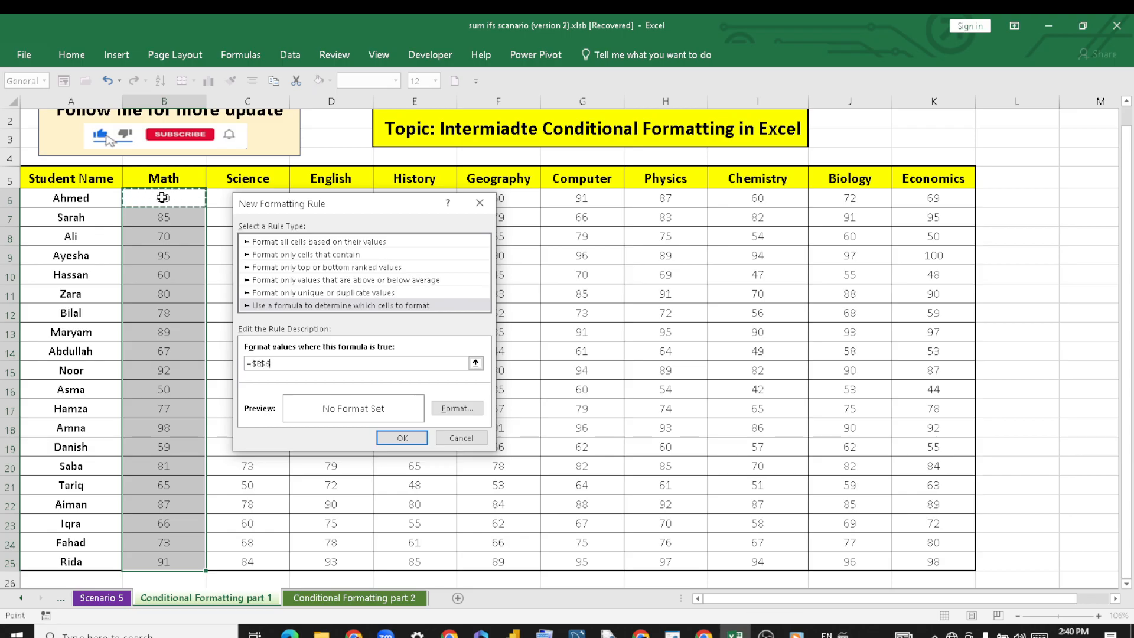
type("> 60")
- Give the =$B$6>60 rule a yellow fill and apply it to the Math marks
left_click(455, 408)
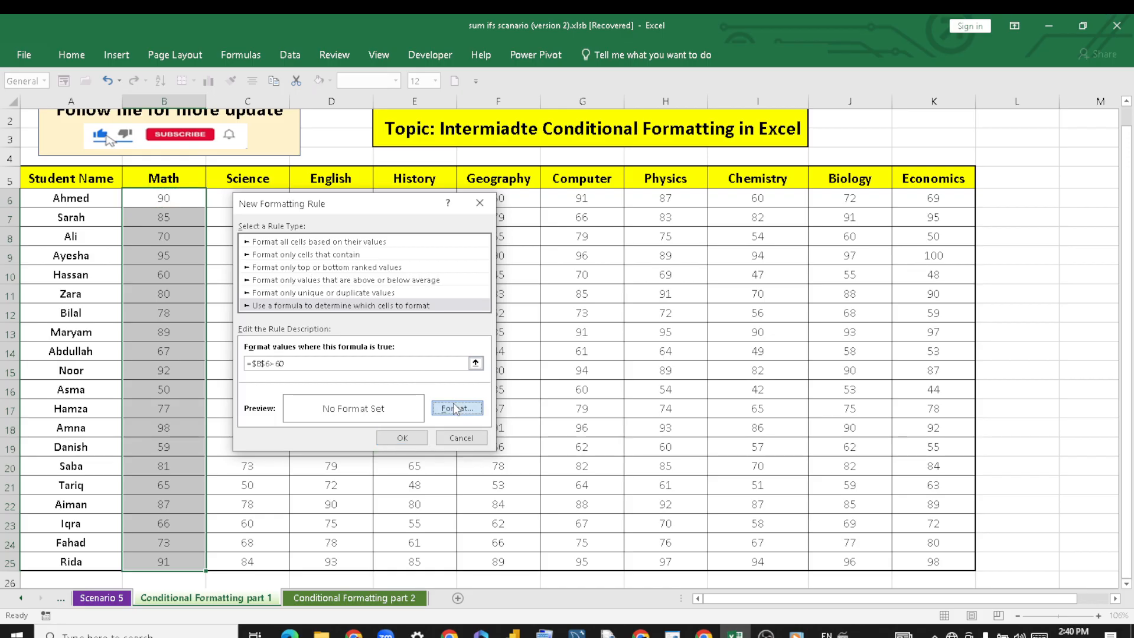
left_click(288, 311)
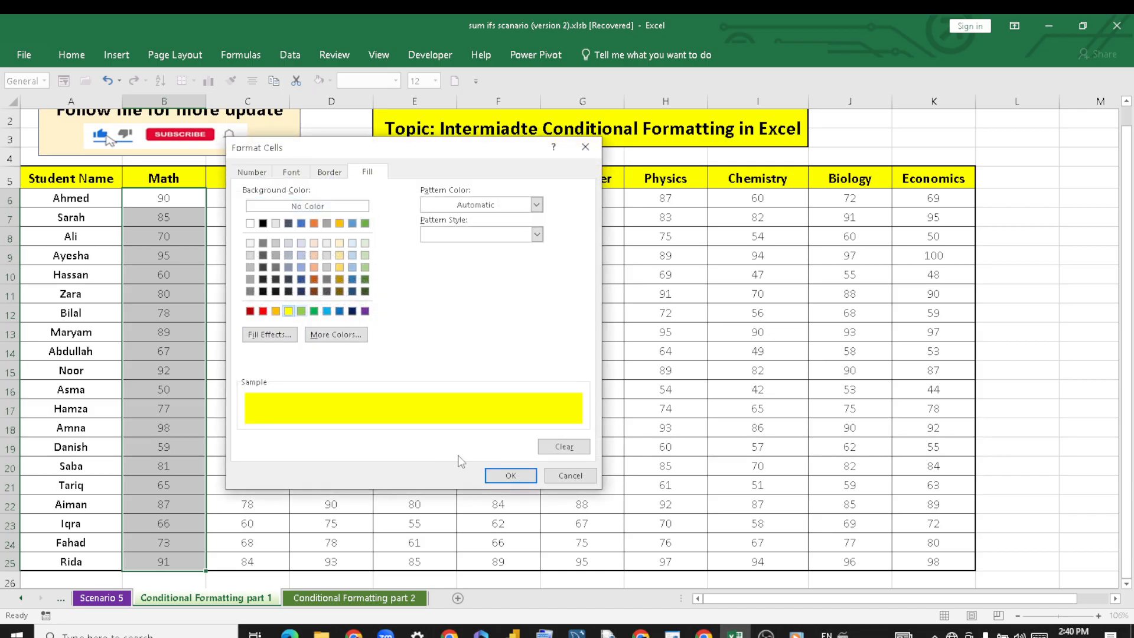
left_click(508, 476)
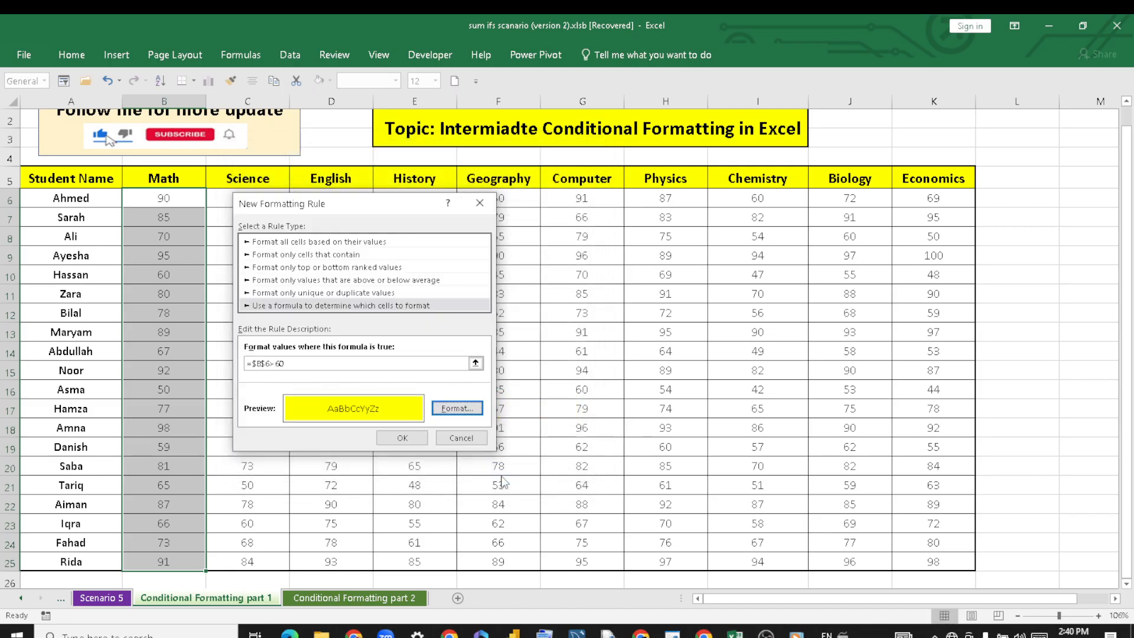
left_click(404, 438)
left_click(305, 300)
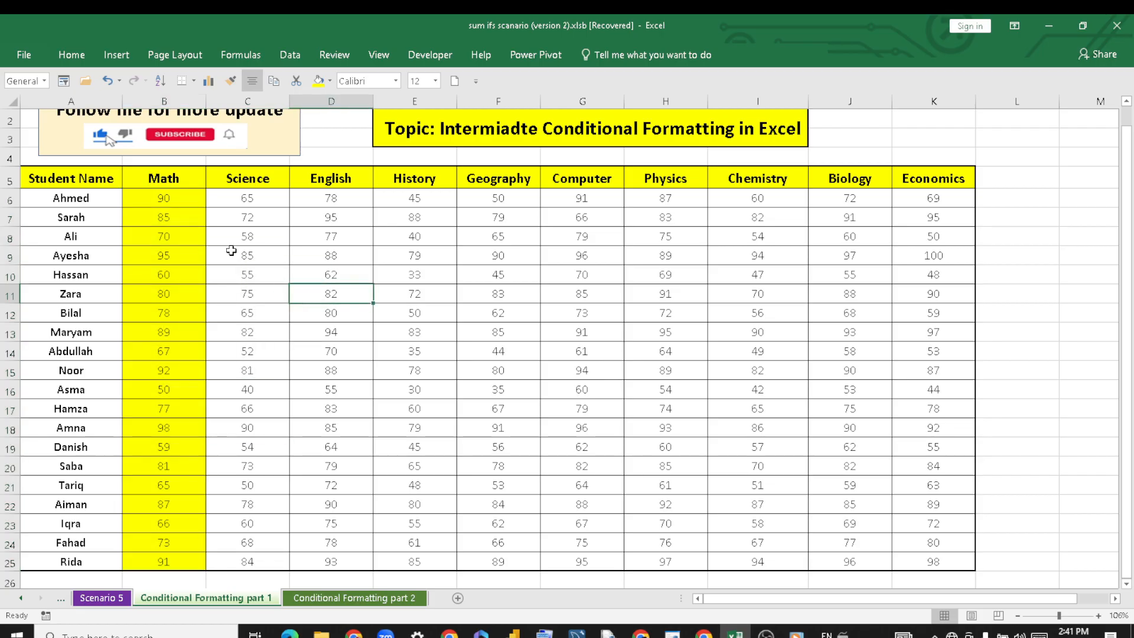
- Edit the yellow rule on the Math marks so its formula uses a relative row, =$B6>60, and apply the change
left_click_drag(193, 199, 200, 567)
left_click(70, 55)
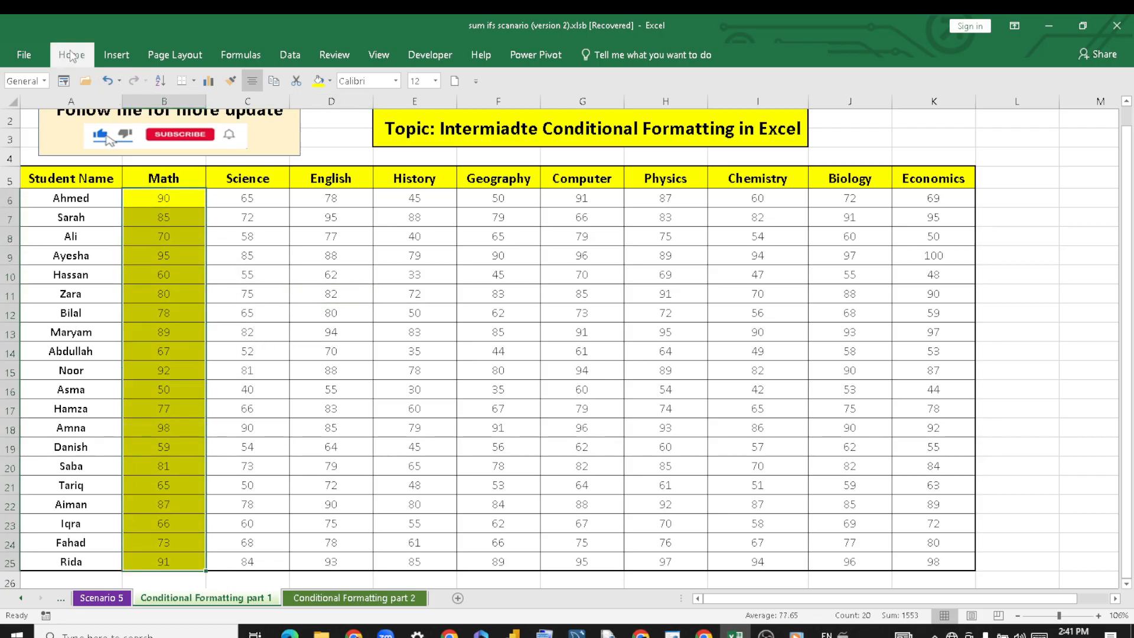
left_click(652, 116)
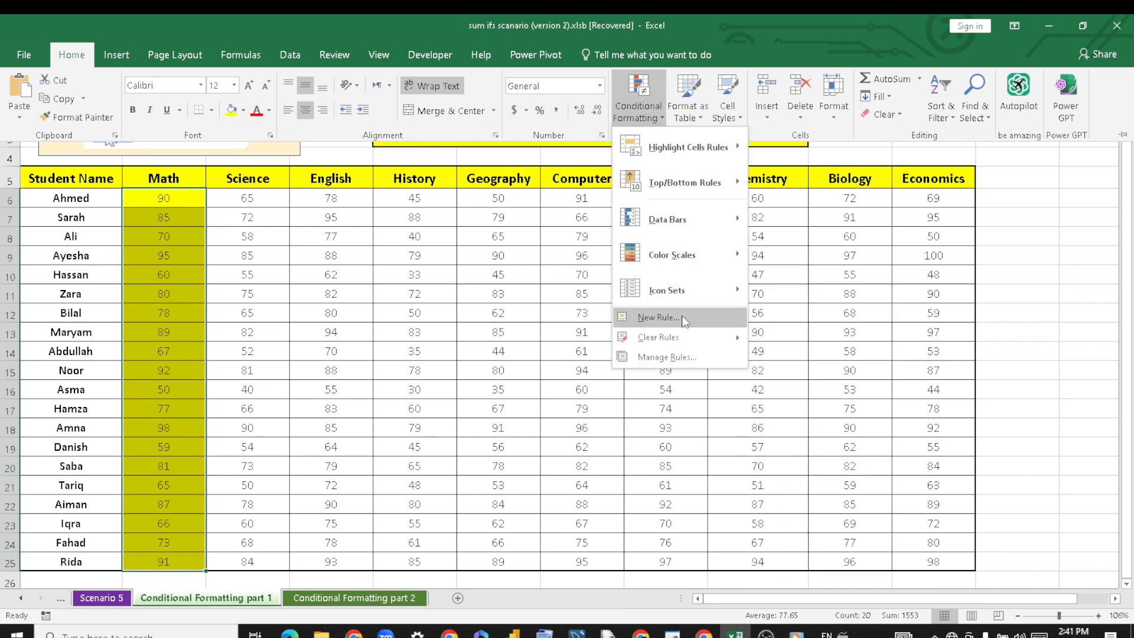
left_click(683, 351)
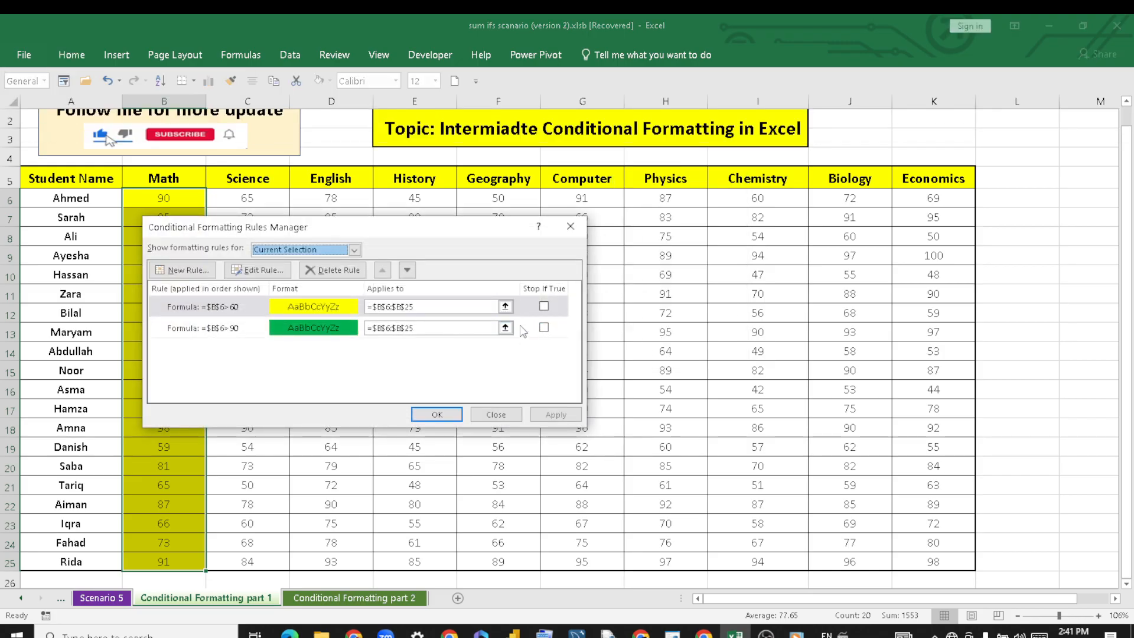
left_click(224, 308)
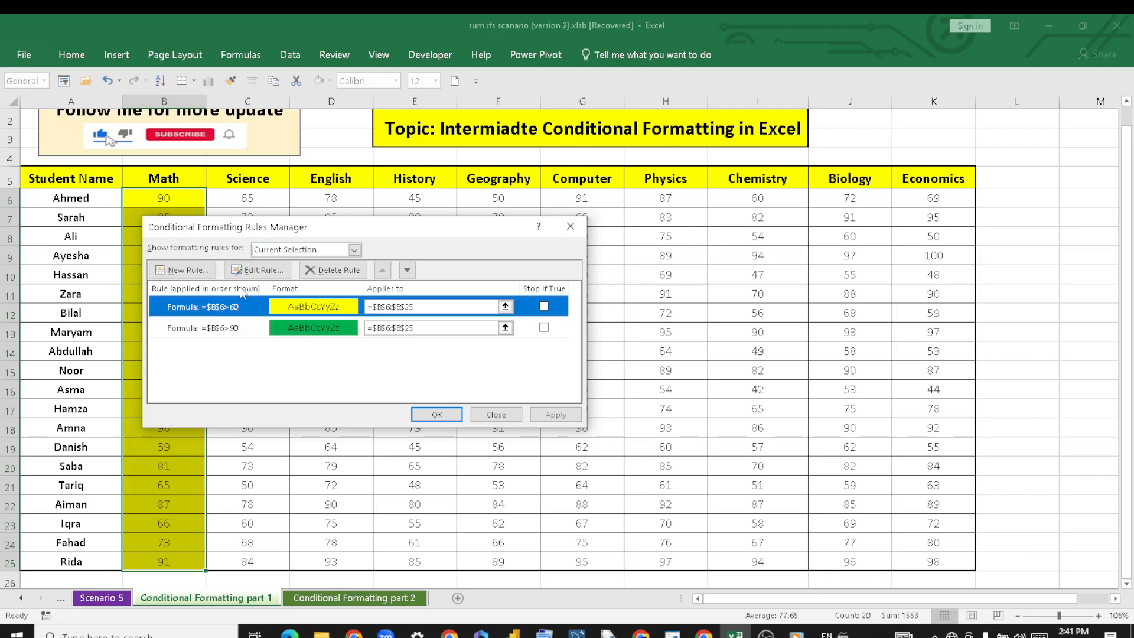
left_click(258, 270)
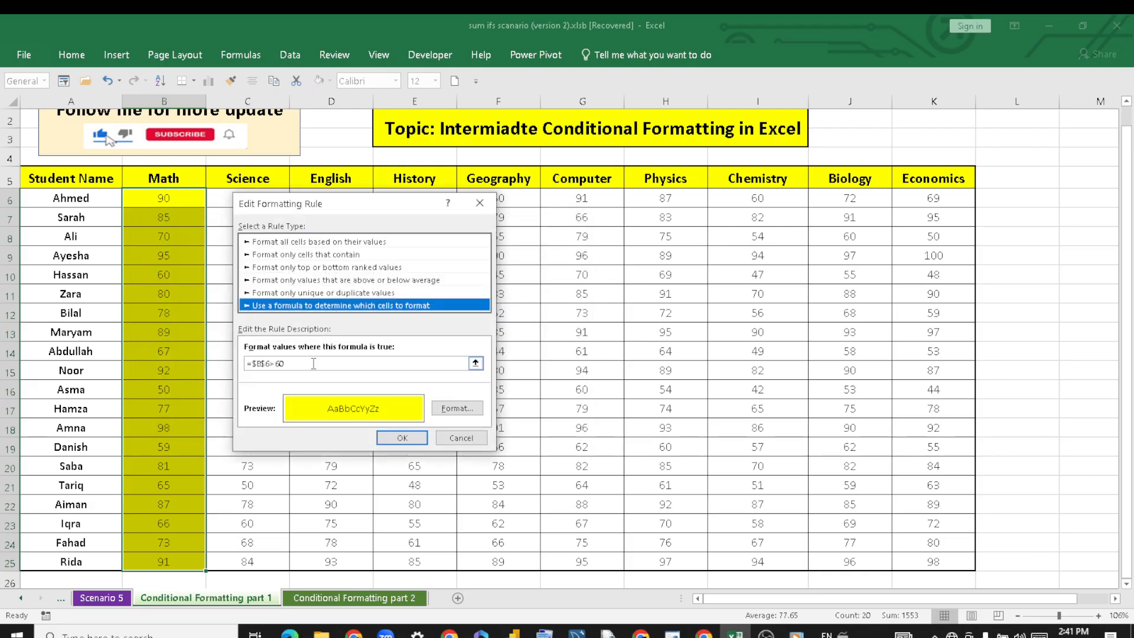
left_click(265, 363)
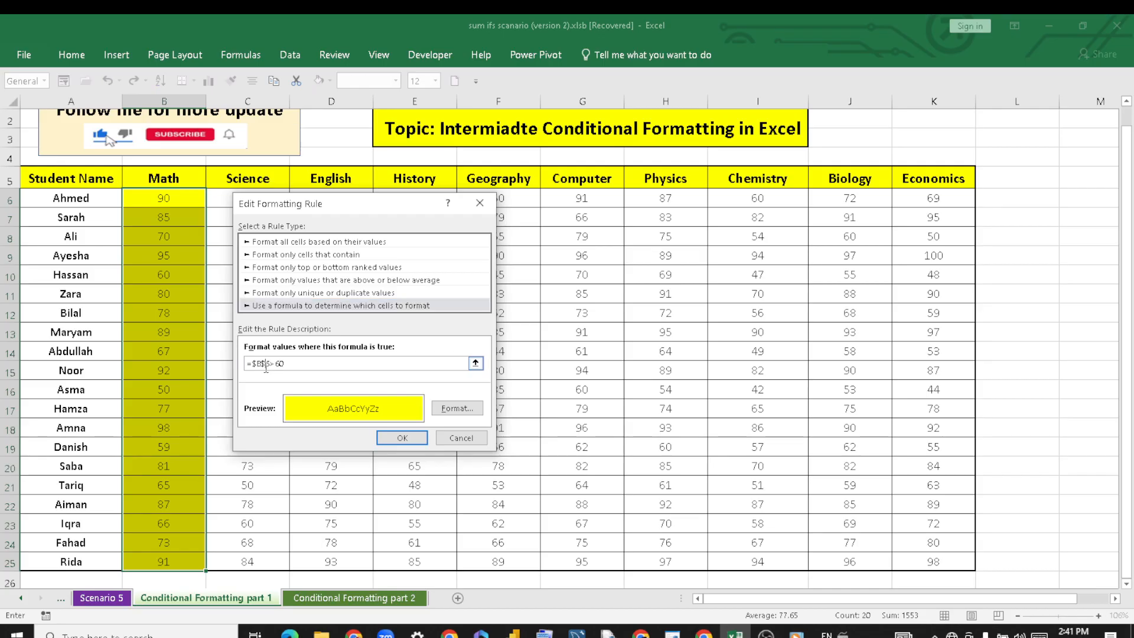
key("BackSpace")
left_click(390, 441)
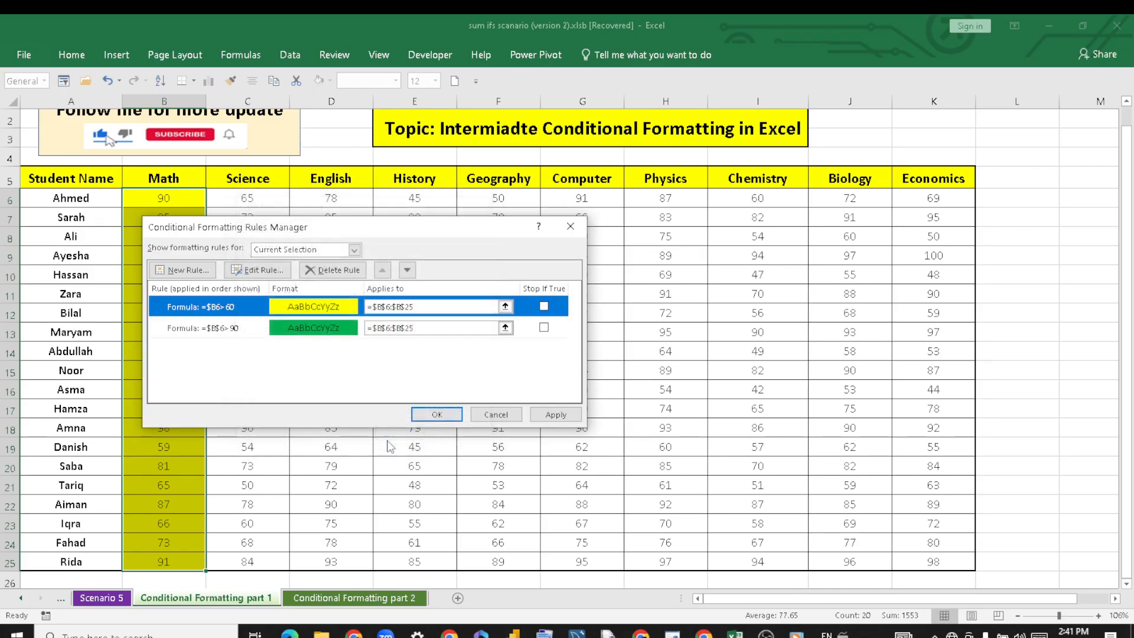
left_click(437, 414)
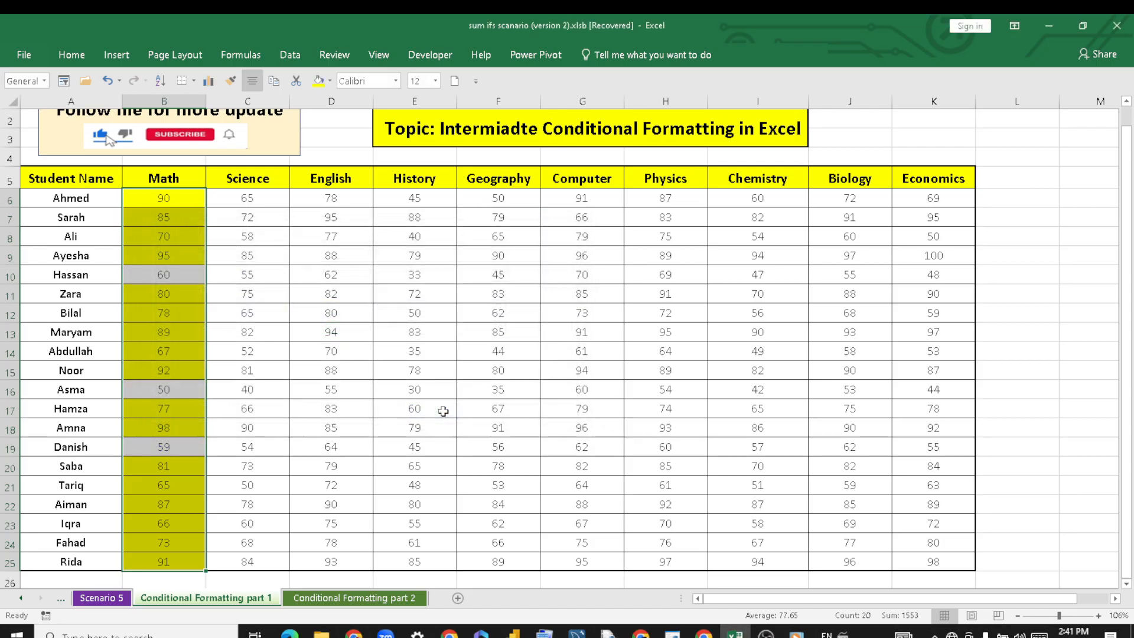
left_click(256, 281)
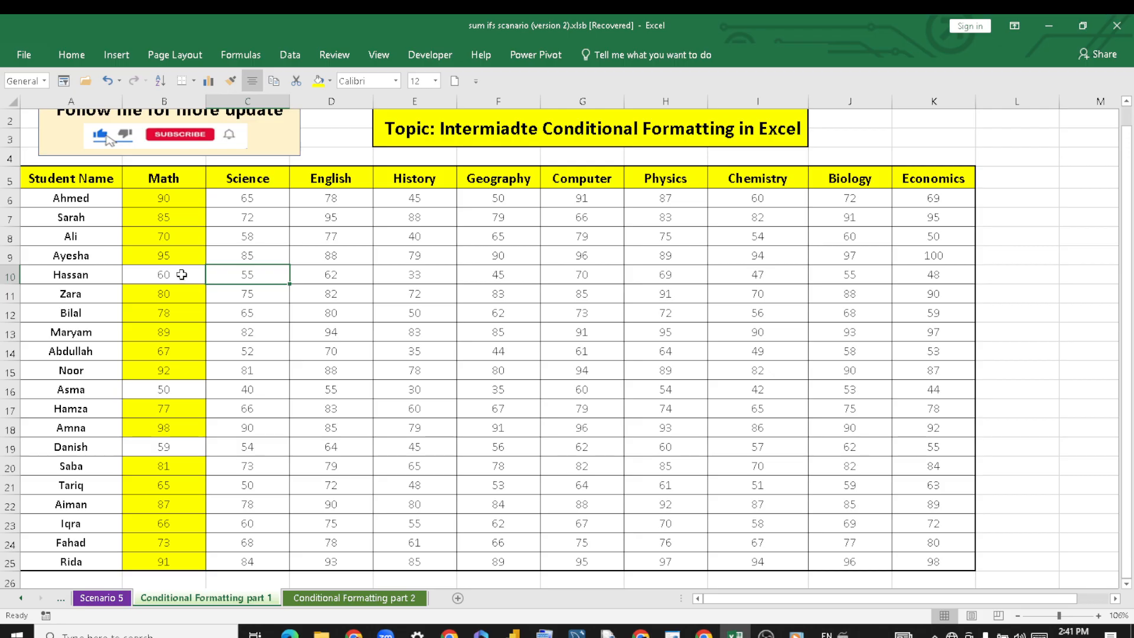
left_click(181, 236)
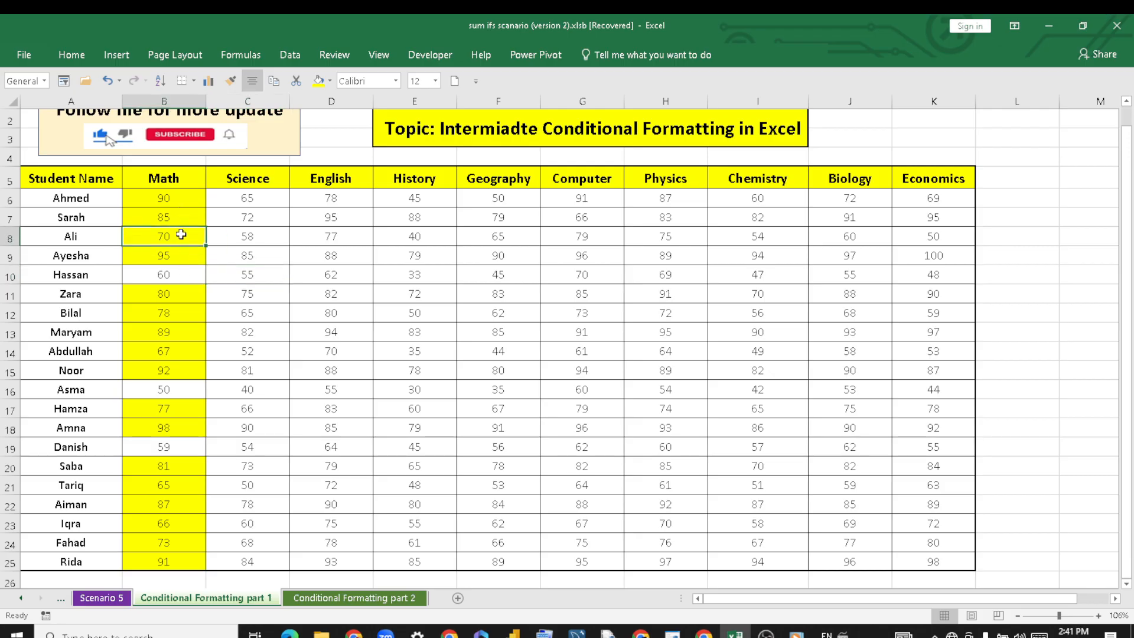
left_click(174, 450)
left_click_drag(174, 476, 173, 502)
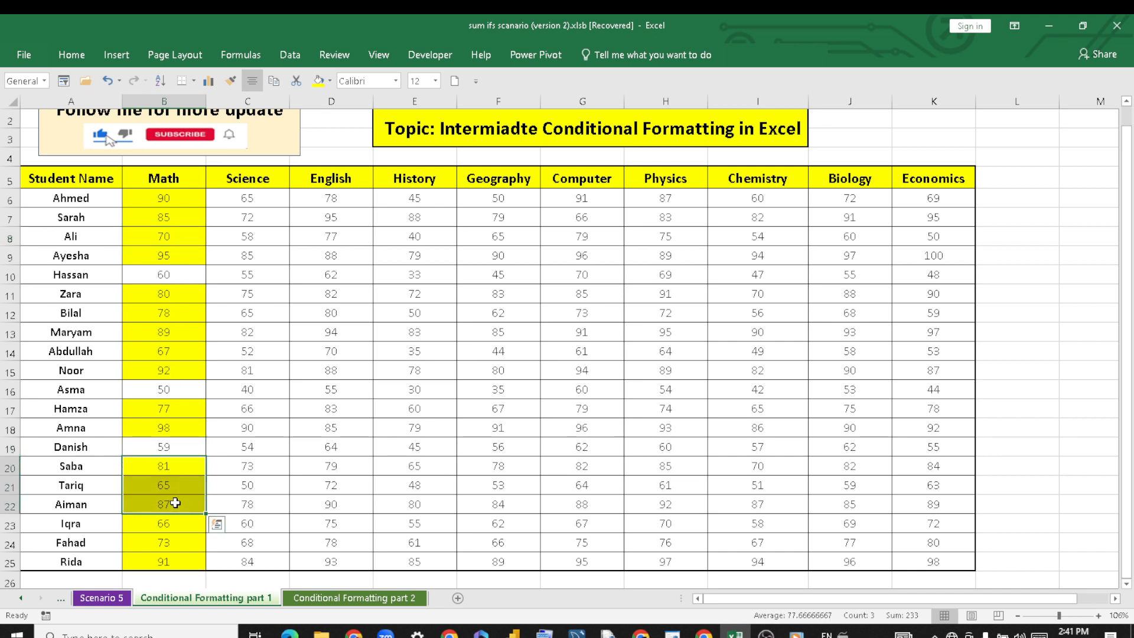
left_click(267, 292)
- Clear all conditional formatting rules from the Math marks in B6:B25
left_click_drag(171, 199, 163, 561)
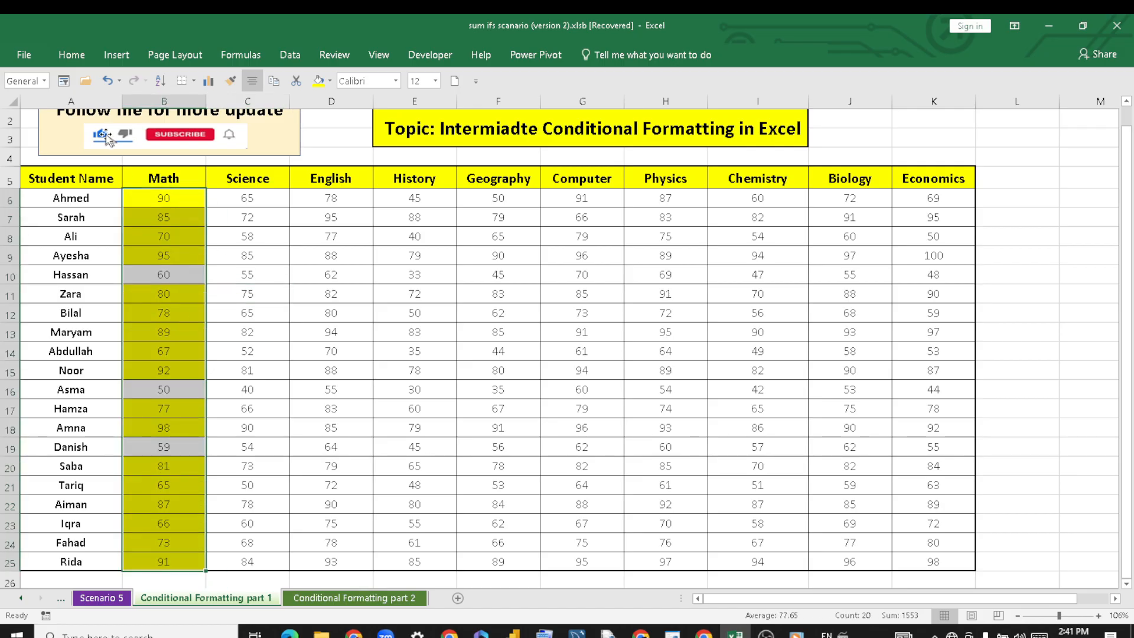
left_click(76, 49)
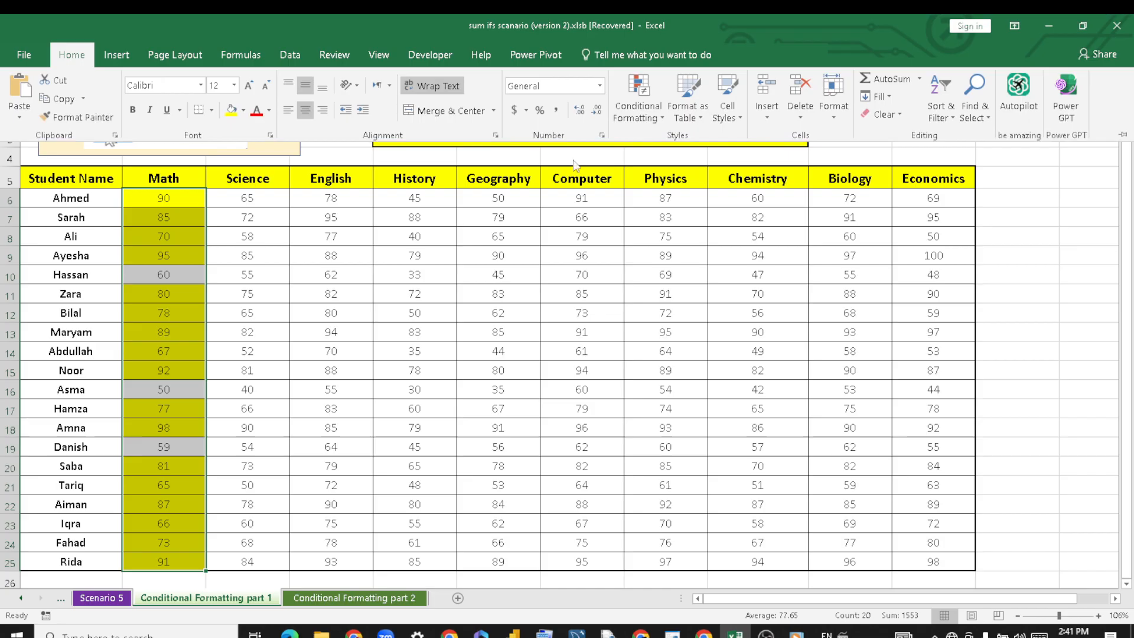
left_click(658, 122)
mouse_move(674, 337)
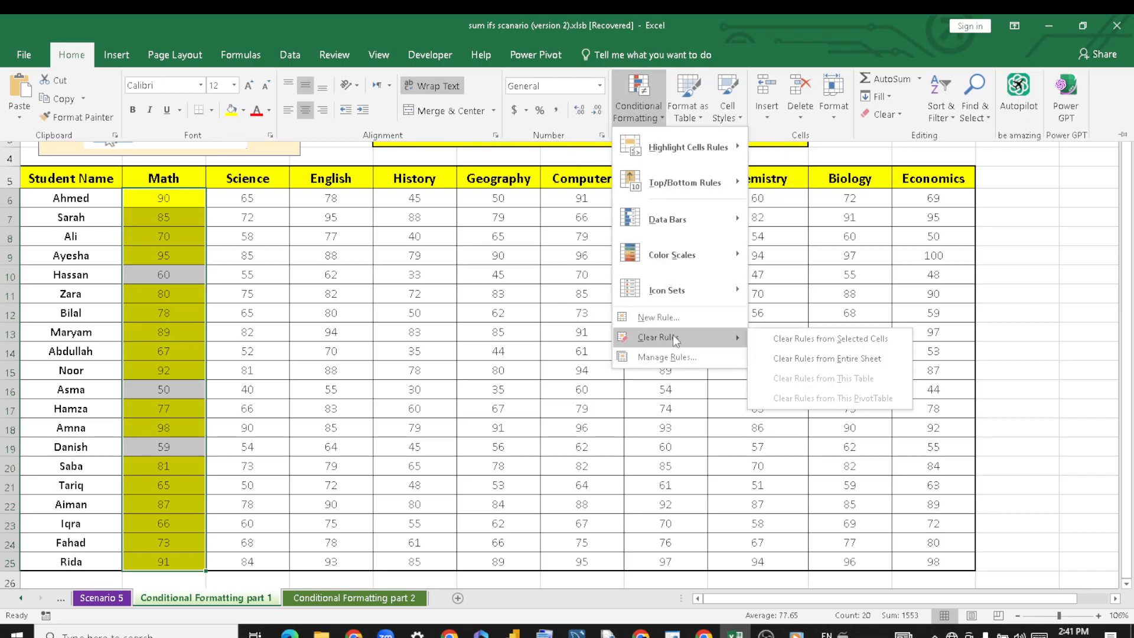
left_click(798, 341)
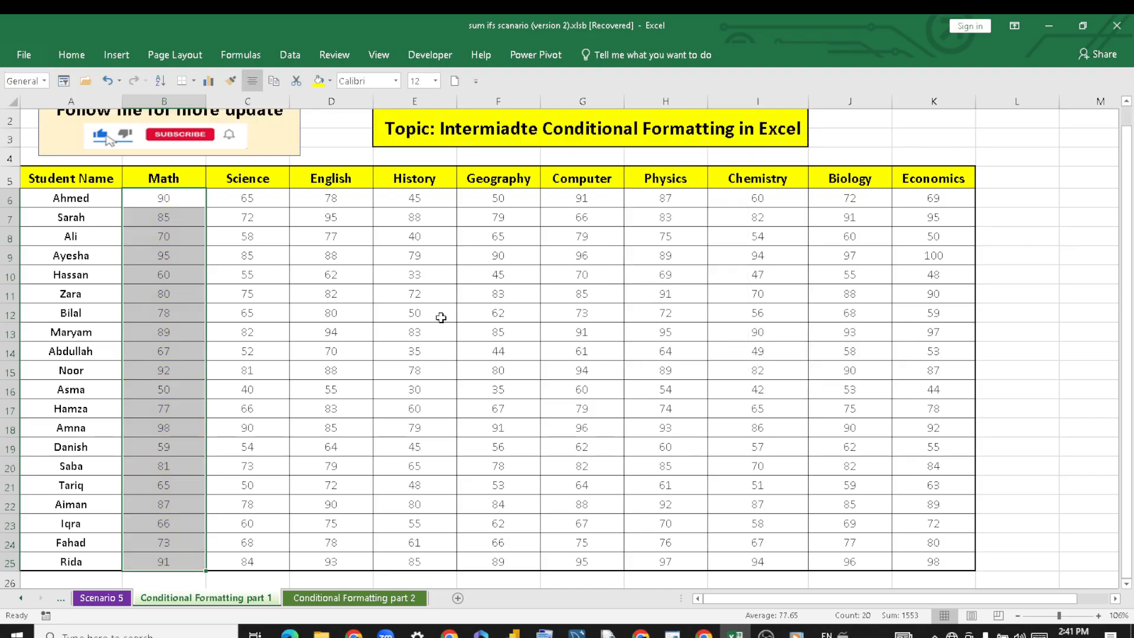
left_click(285, 234)
- Set up a formula-based conditional formatting rule for the Math marks in B6:B25 with the formula =$B6>70
left_click_drag(173, 198, 189, 556)
left_click(72, 55)
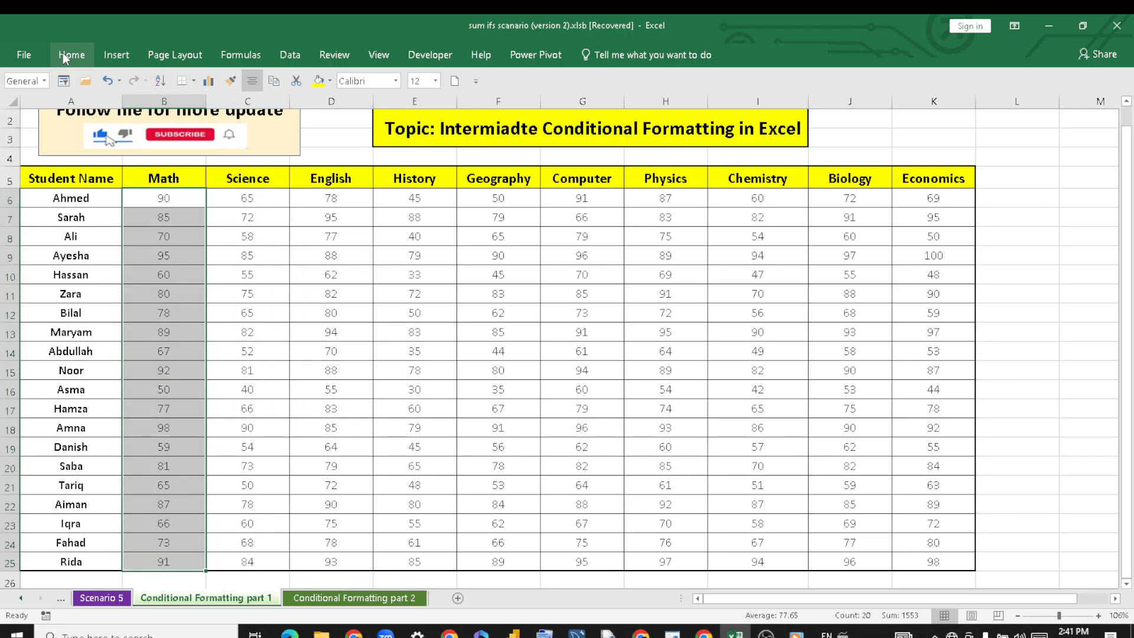
left_click(638, 101)
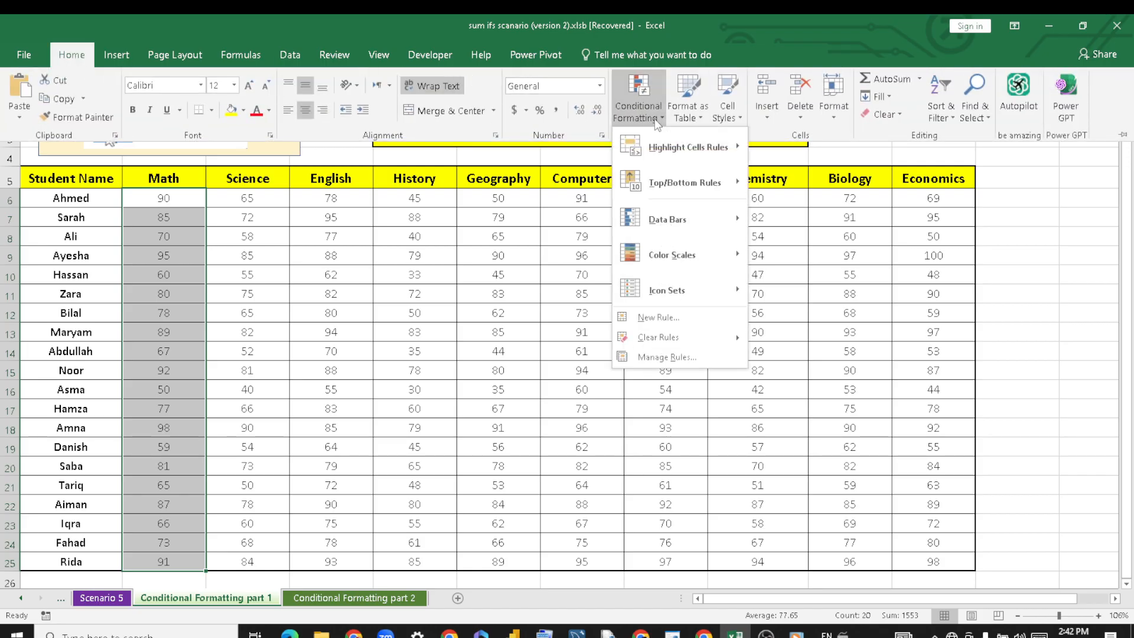
left_click(668, 318)
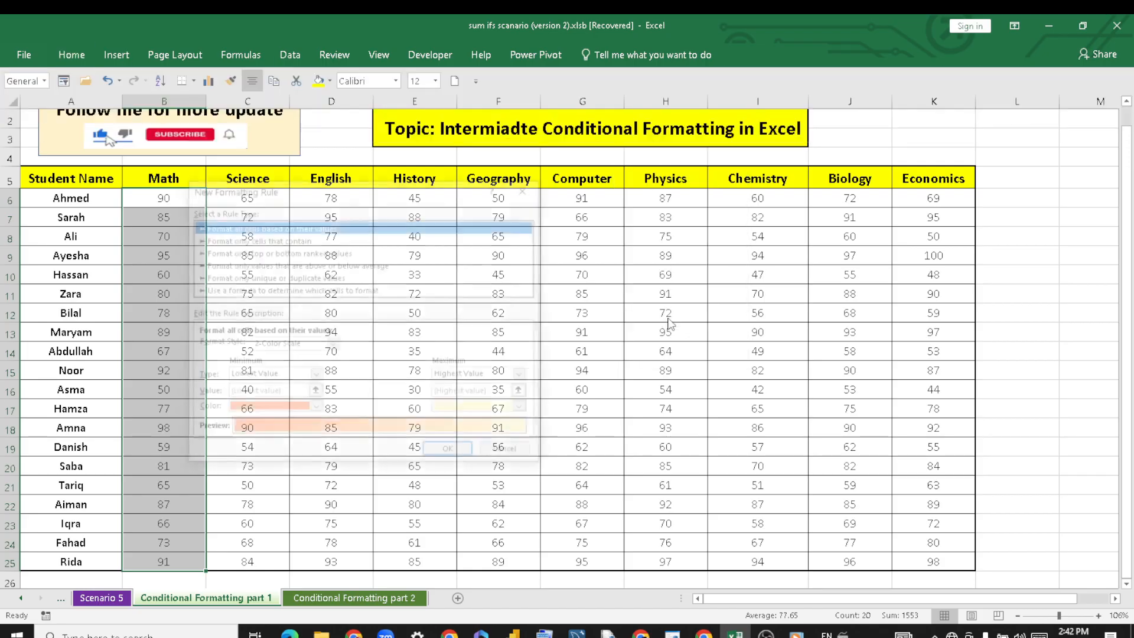
left_click(245, 289)
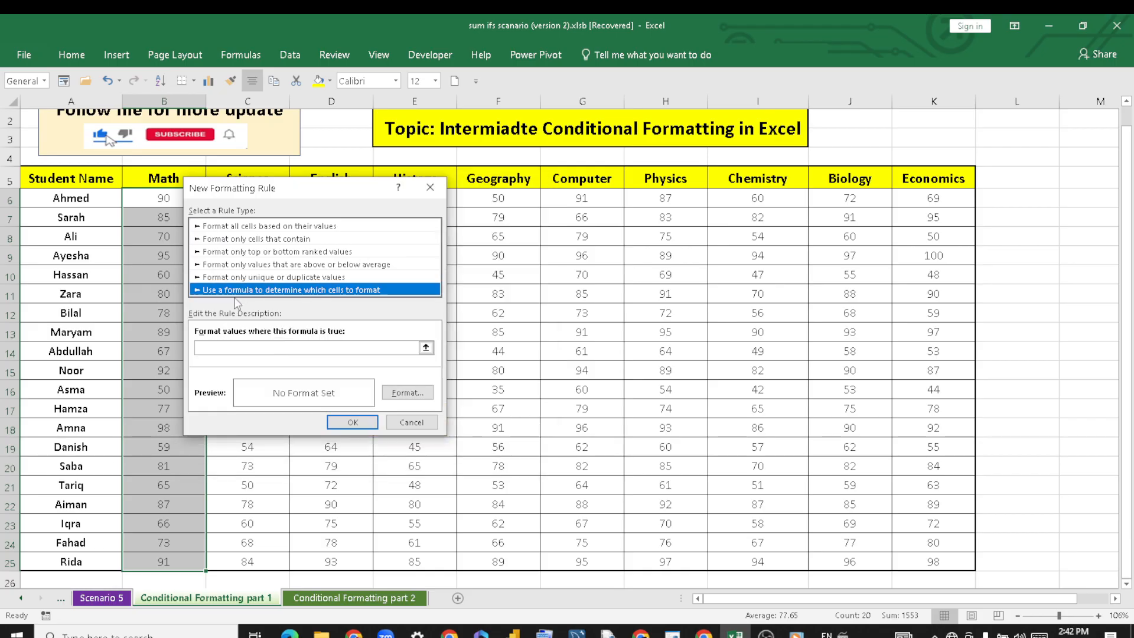
left_click(144, 199)
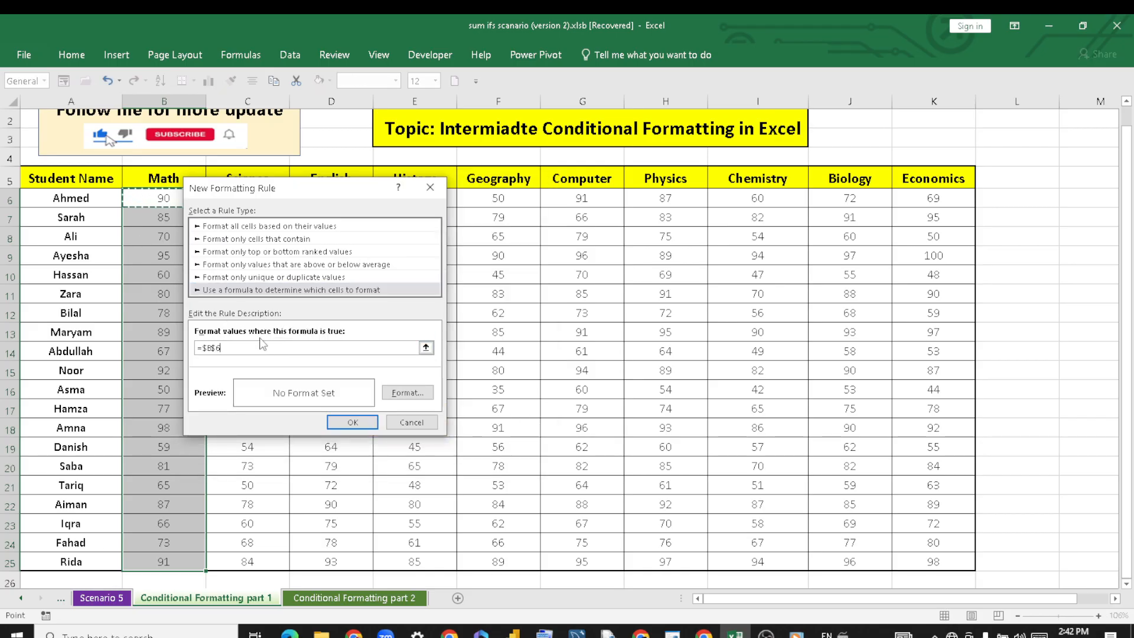
type("> 70")
left_click(216, 348)
key("BackSpace")
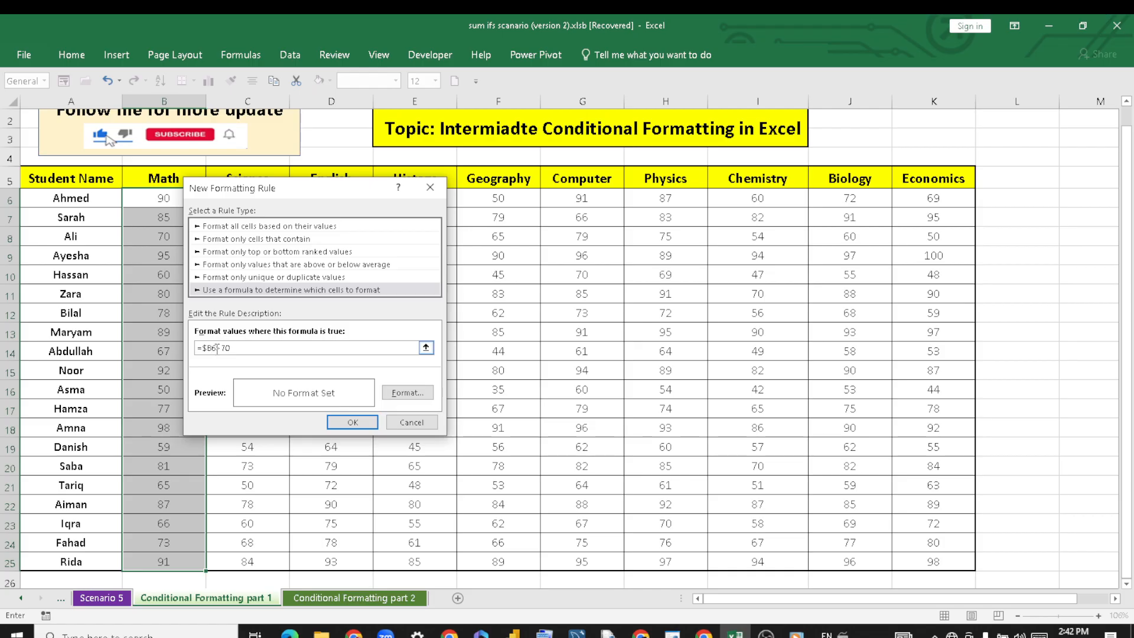
- Give the =$B6>70 rule a green fill and apply it to the Math marks
left_click(407, 392)
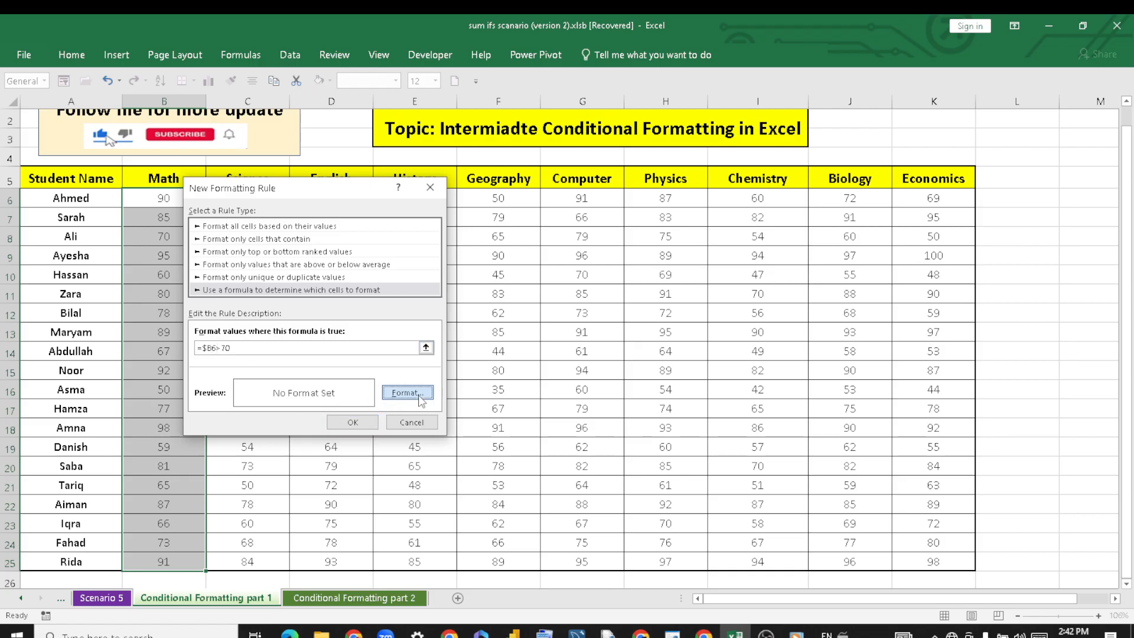
left_click(263, 295)
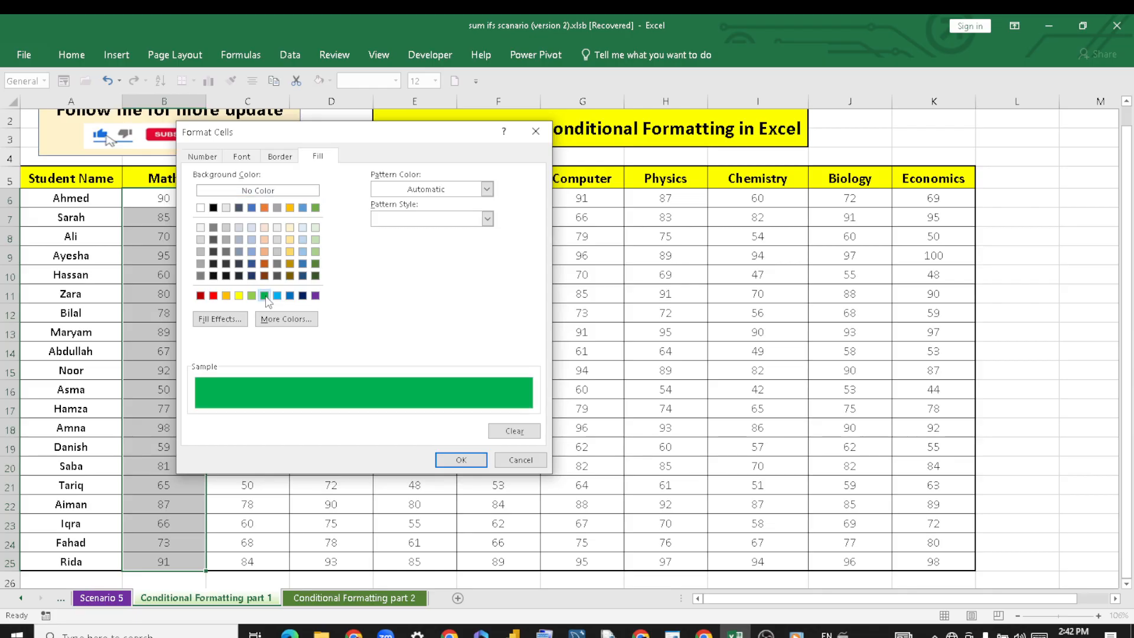
left_click(460, 461)
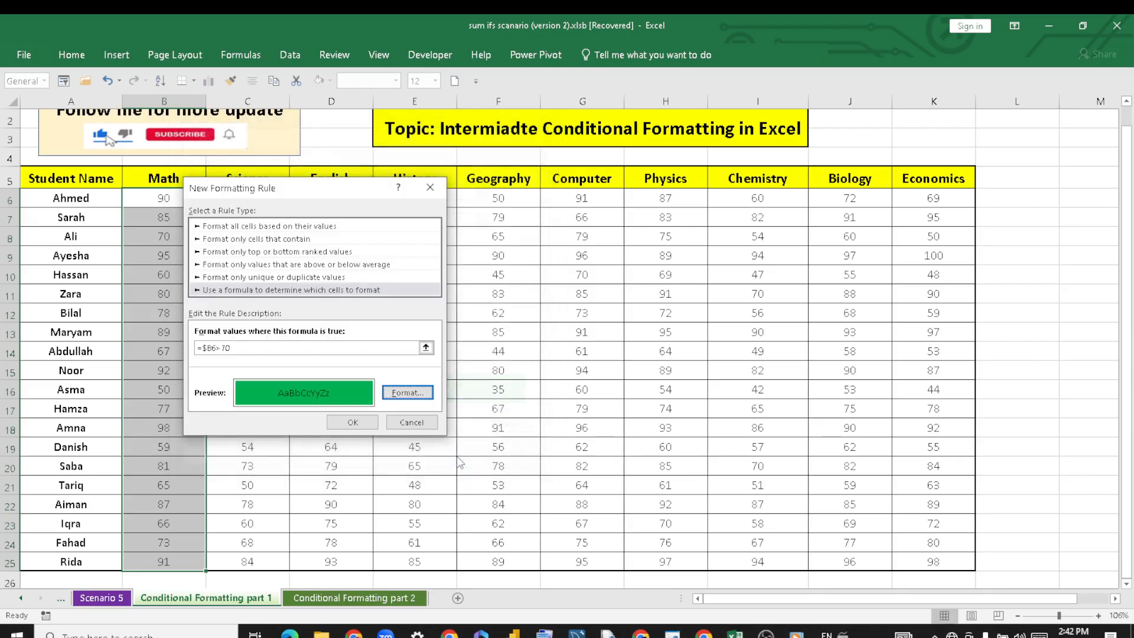
left_click(360, 423)
left_click(328, 314)
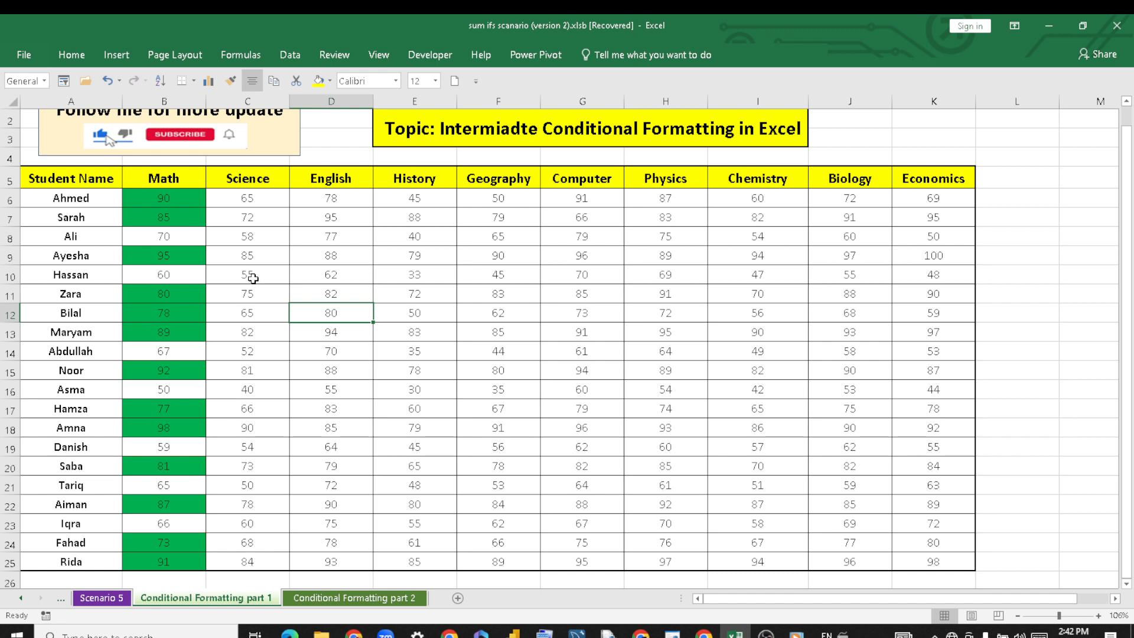
- Highlight the Math marks in B6:B25 greater than 70 with Light Red Fill with Dark Red Text
left_click_drag(190, 200, 188, 561)
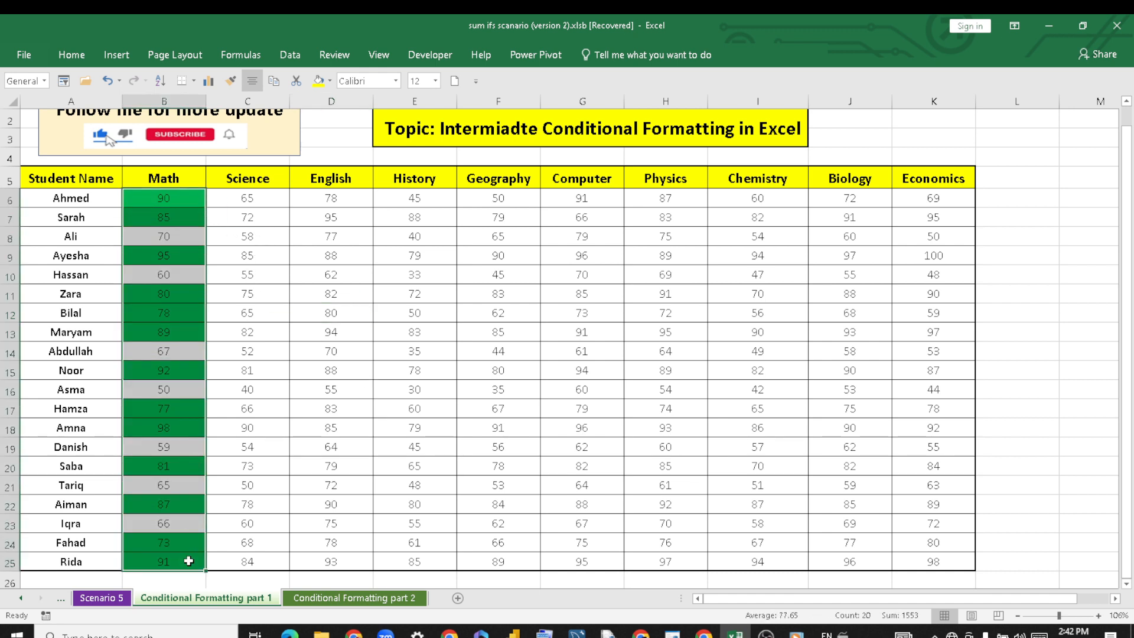
left_click(72, 54)
left_click(638, 100)
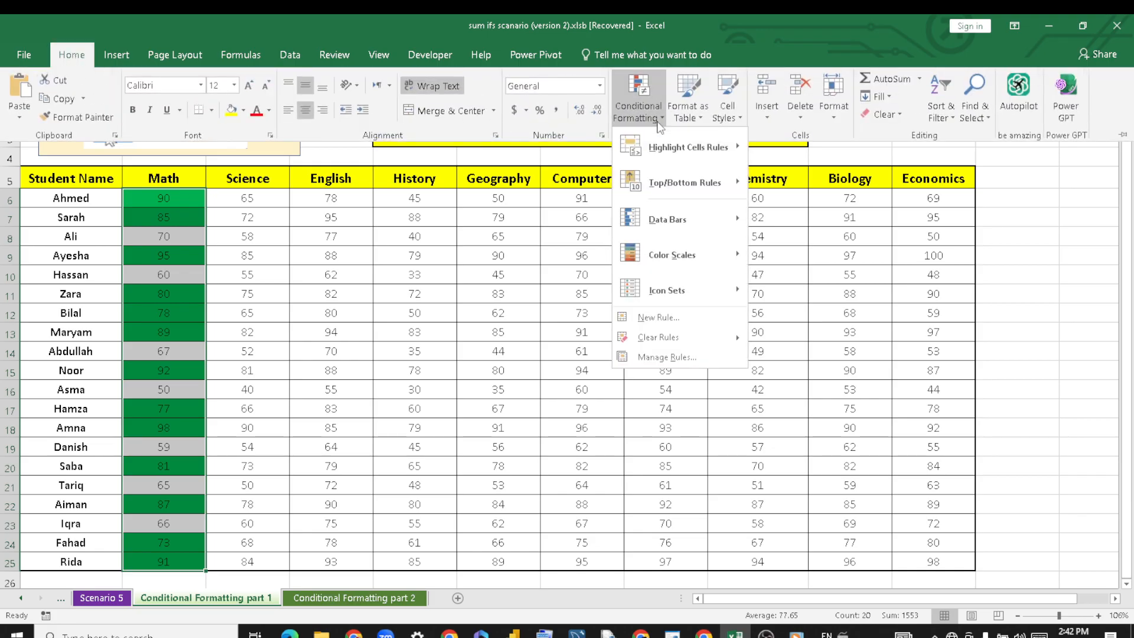
mouse_move(686, 147)
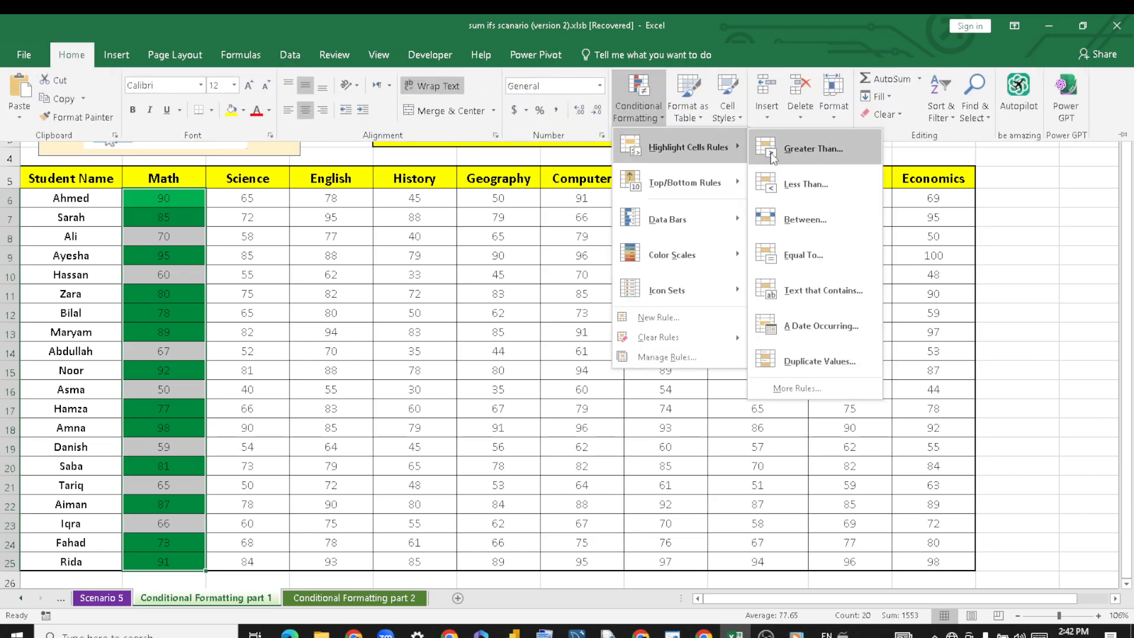
left_click(773, 159)
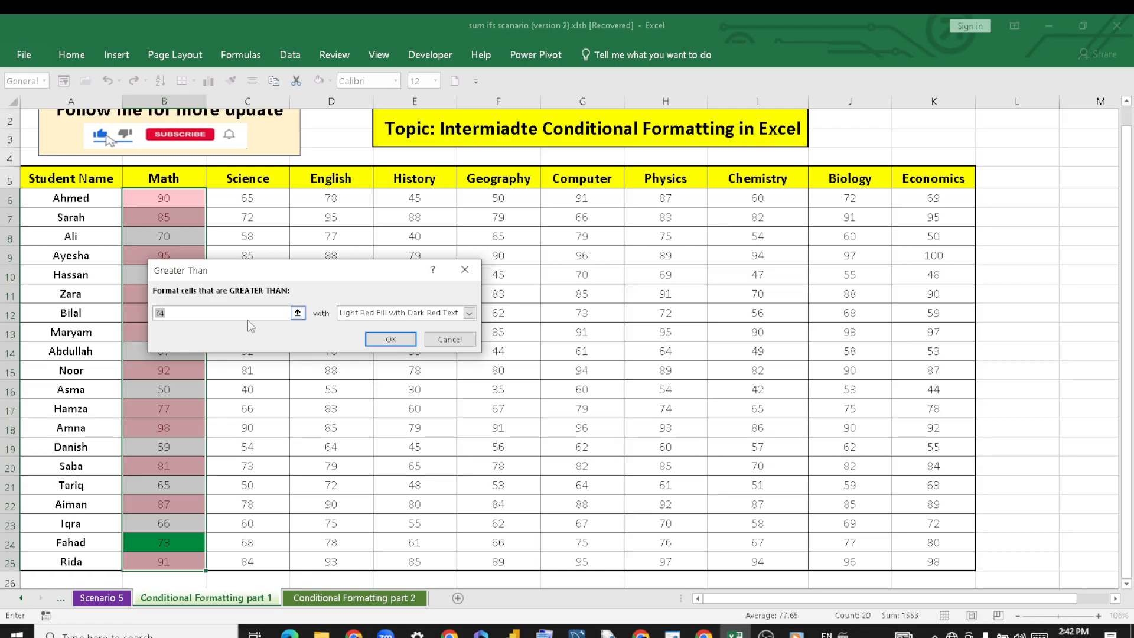
type("70")
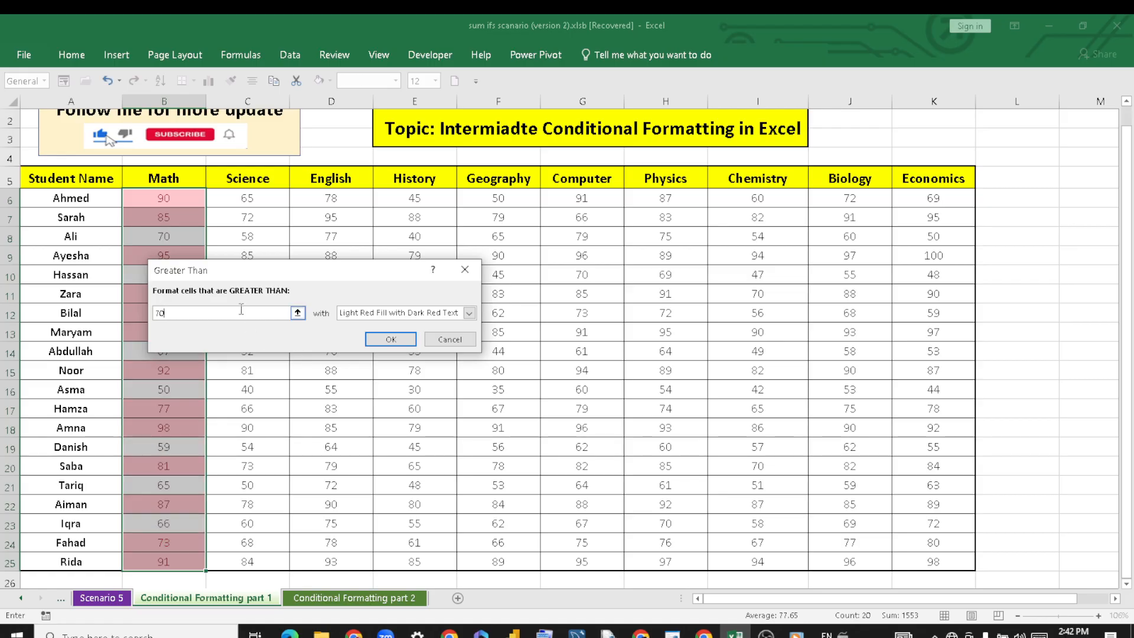
left_click(391, 338)
left_click(393, 340)
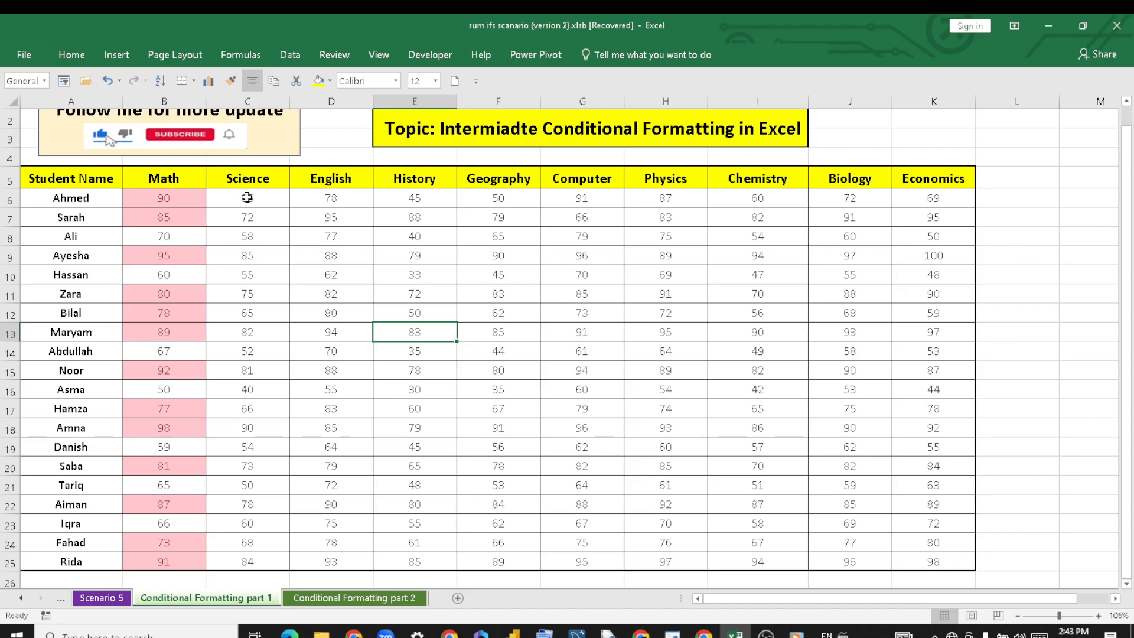
- Set up a formula-based conditional formatting rule for the Science to Economics marks in C6:K25 with the formula =$C6>90
left_click_drag(247, 197, 947, 561)
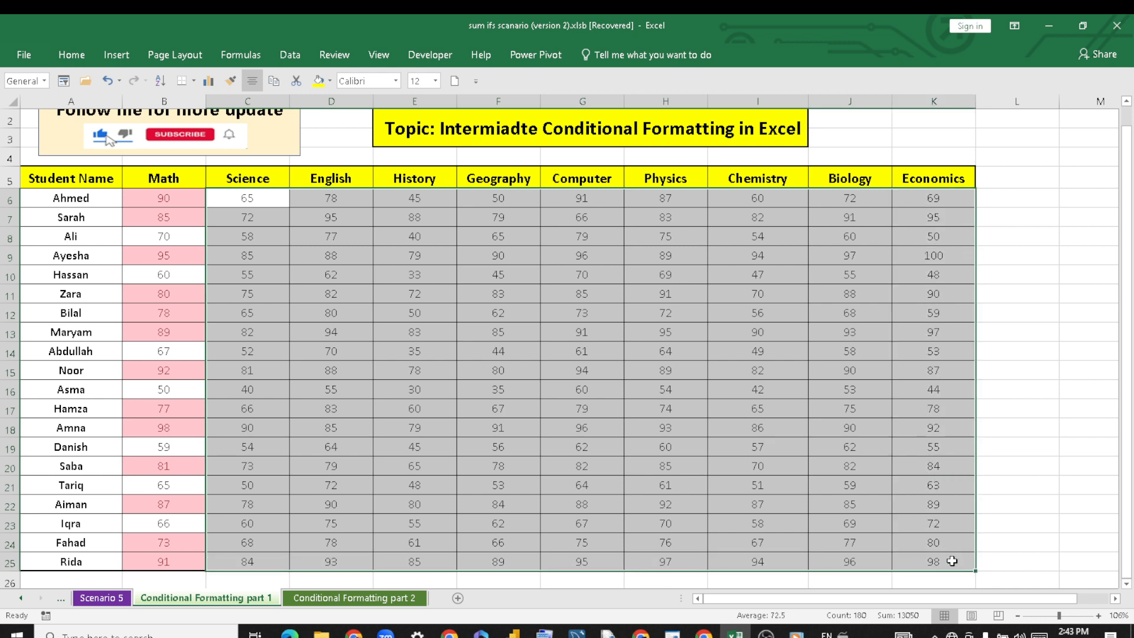
left_click(72, 56)
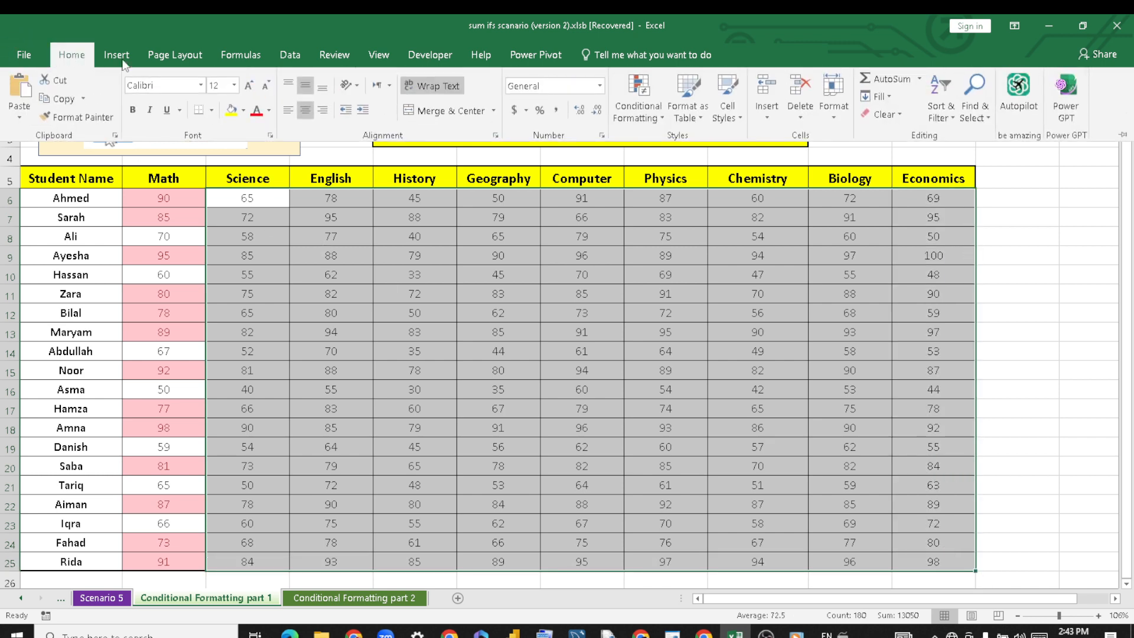
left_click(498, 251)
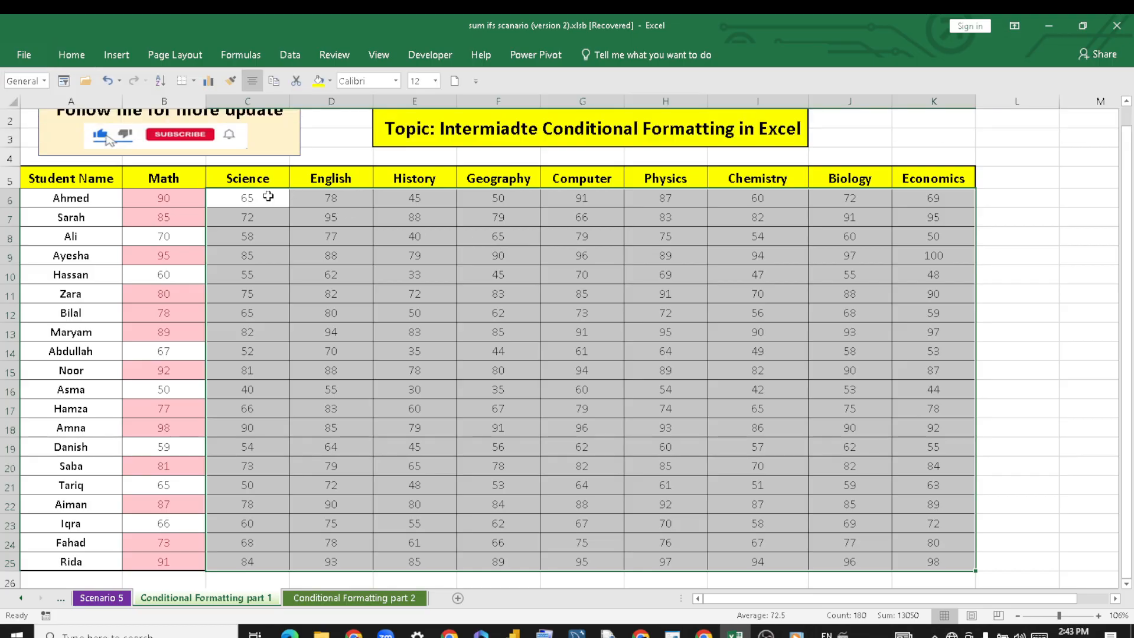
left_click(70, 55)
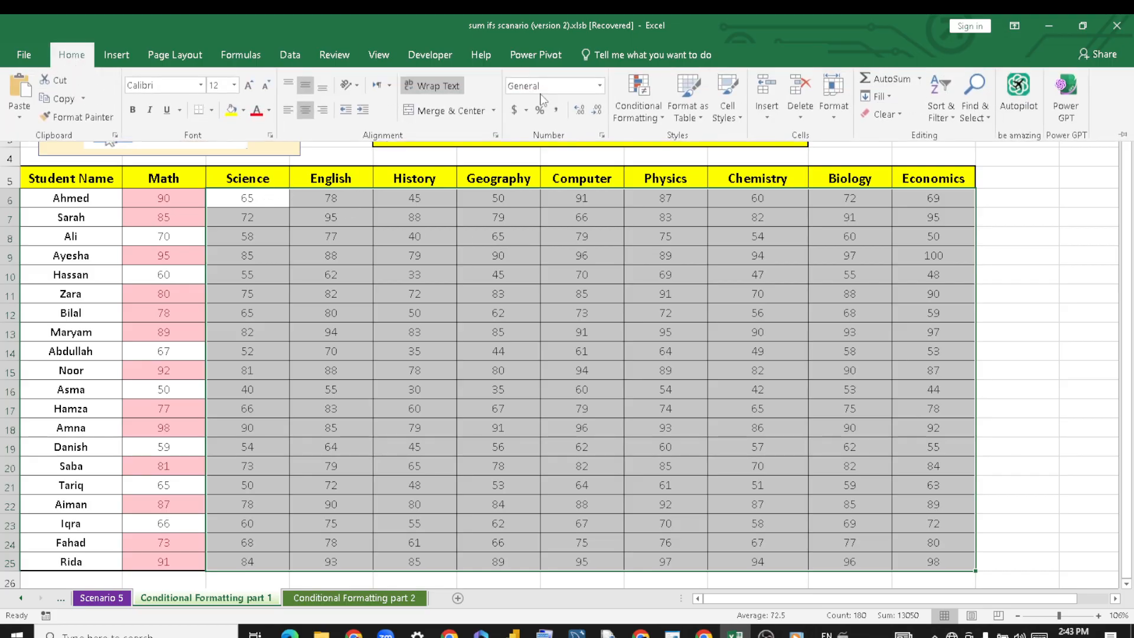
left_click(638, 107)
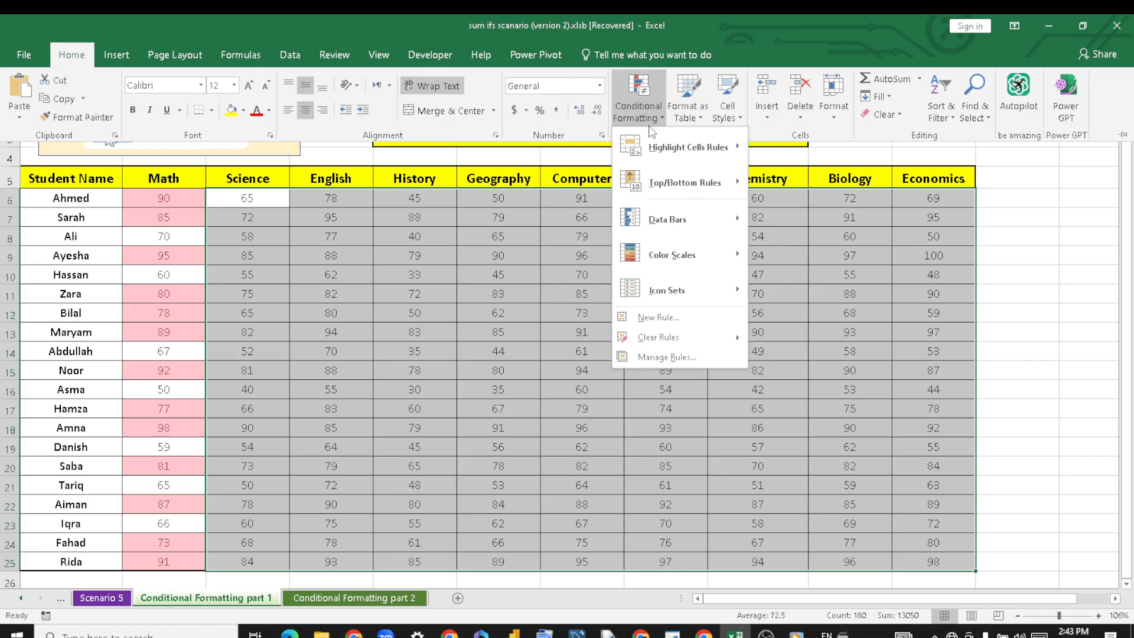
left_click(673, 316)
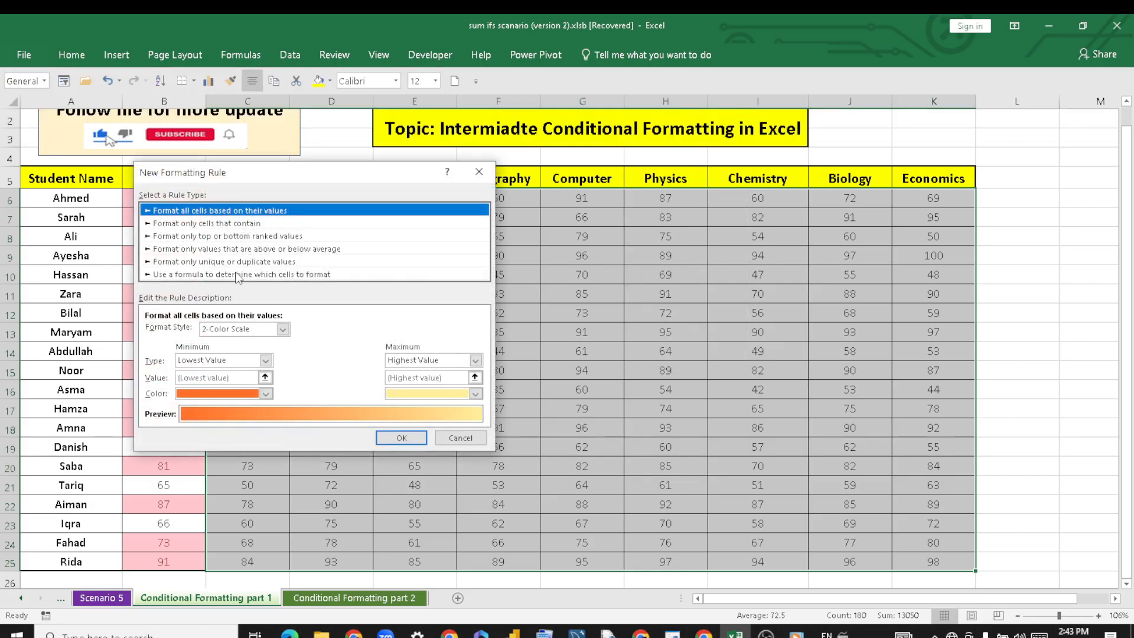
left_click(237, 274)
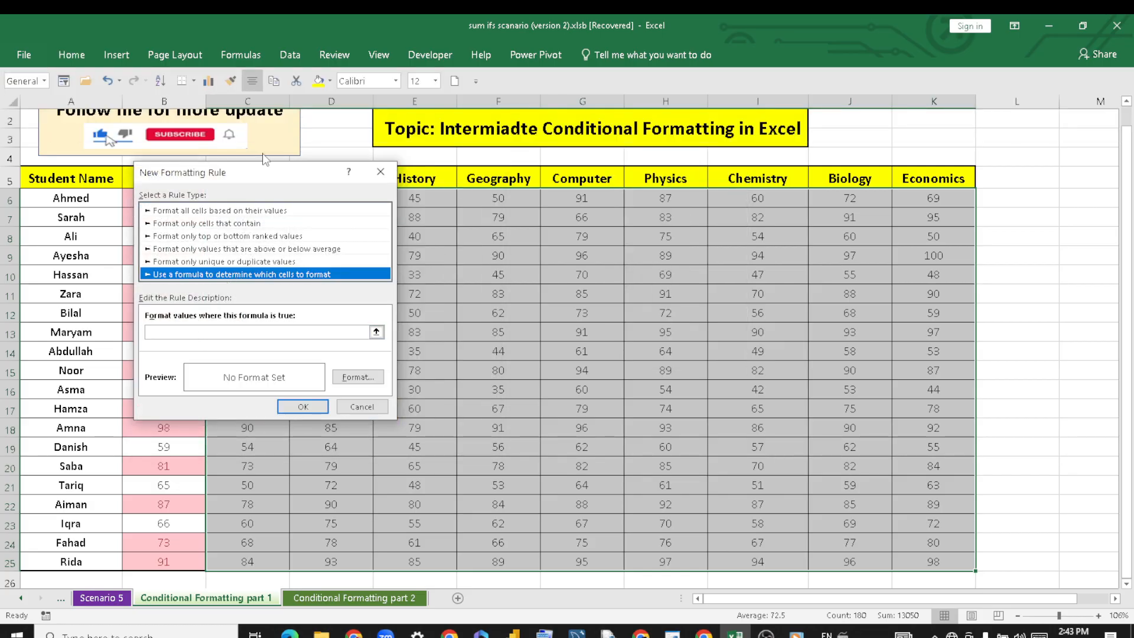
left_click_drag(265, 176, 741, 130)
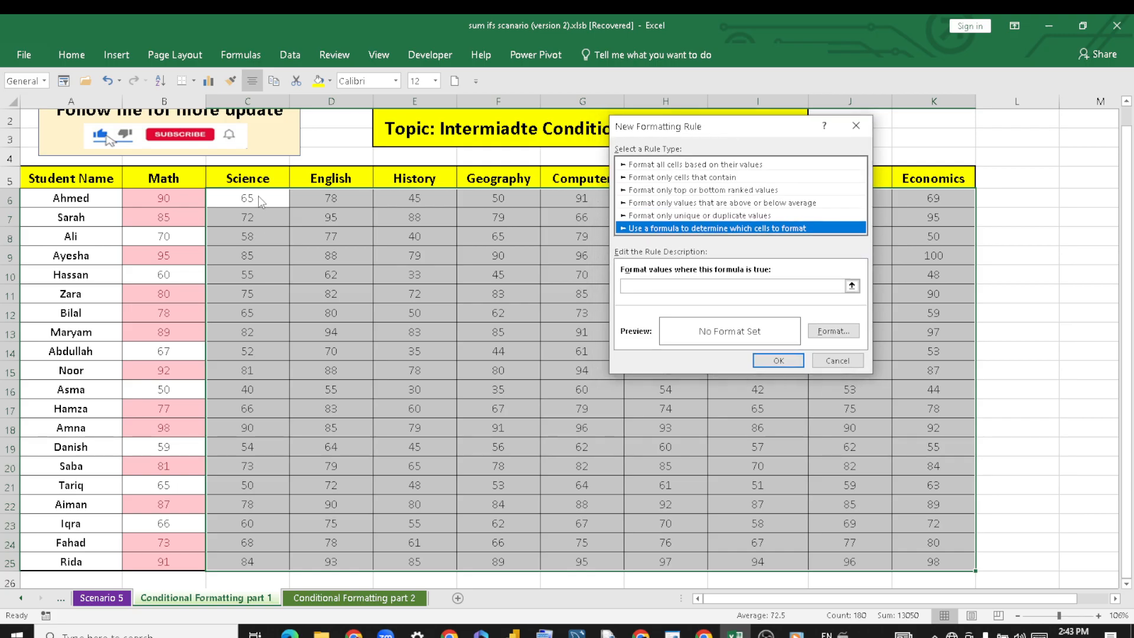
left_click(671, 288)
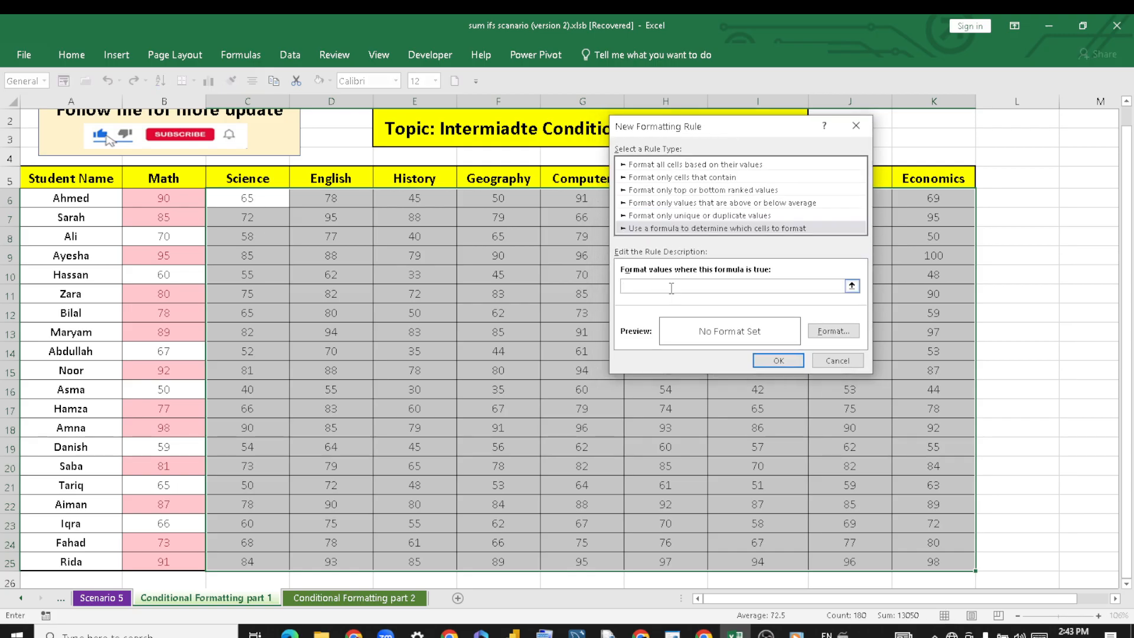
type("=")
left_click(261, 198)
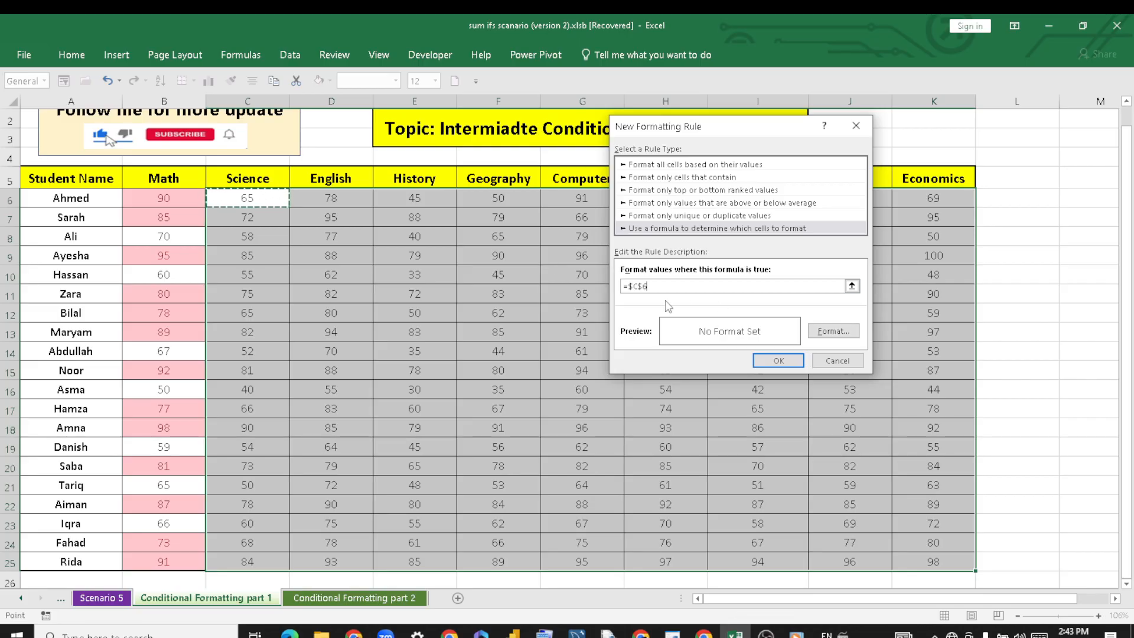
left_click(643, 288)
- Give the =$C6>90 rule a green fill and apply it to the marks in C6:K25
left_click(831, 332)
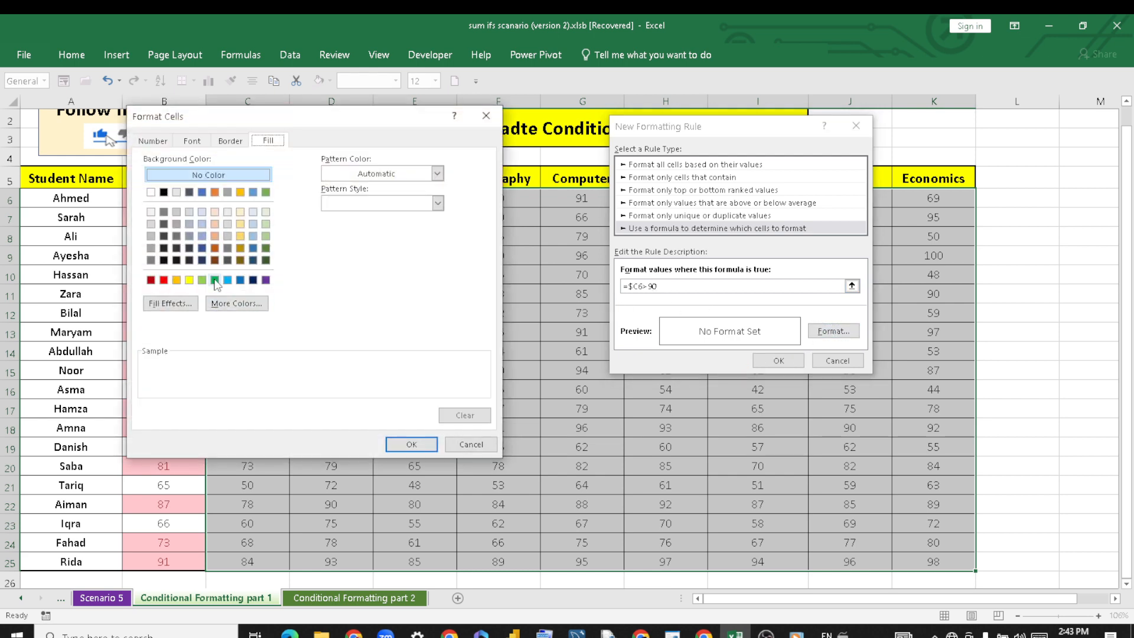
left_click(215, 279)
left_click(413, 445)
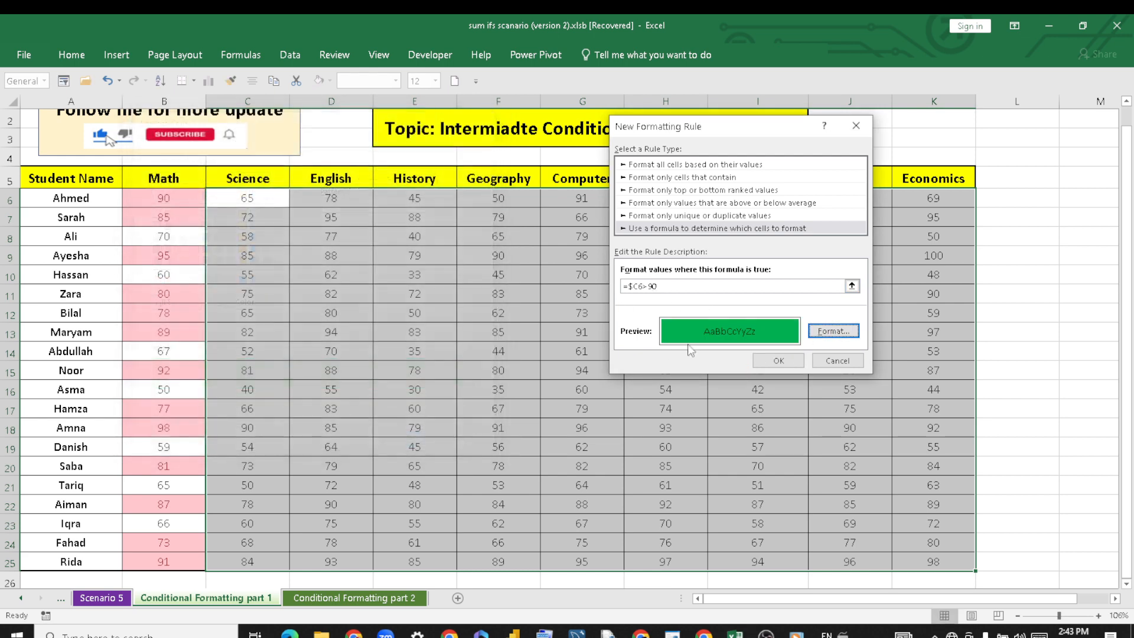
left_click(787, 359)
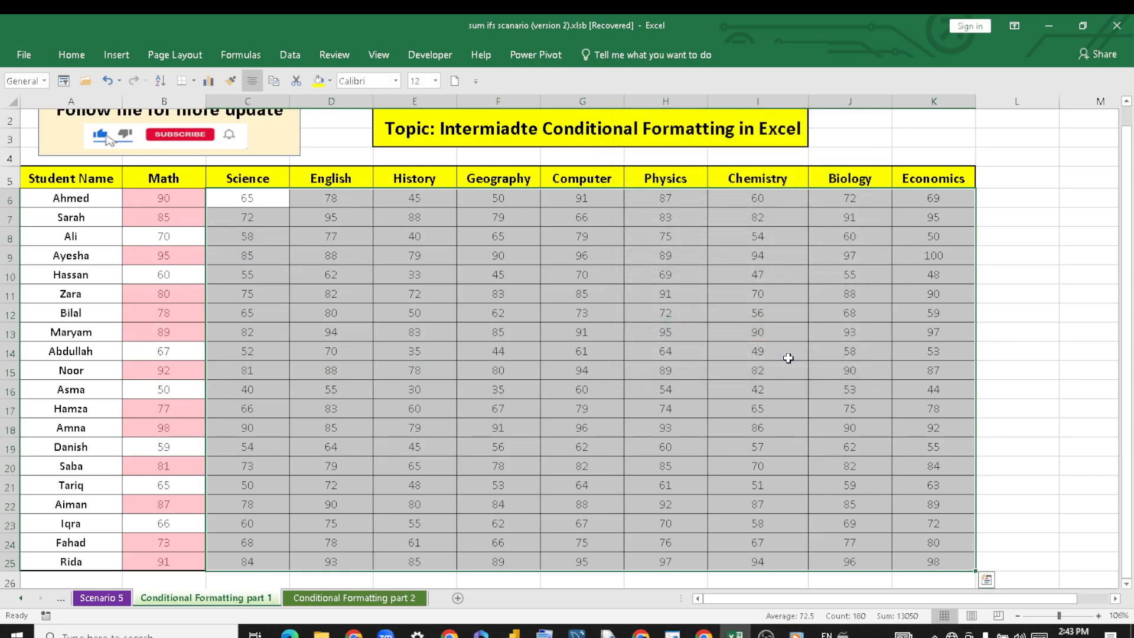
left_click(578, 313)
double_click(317, 224)
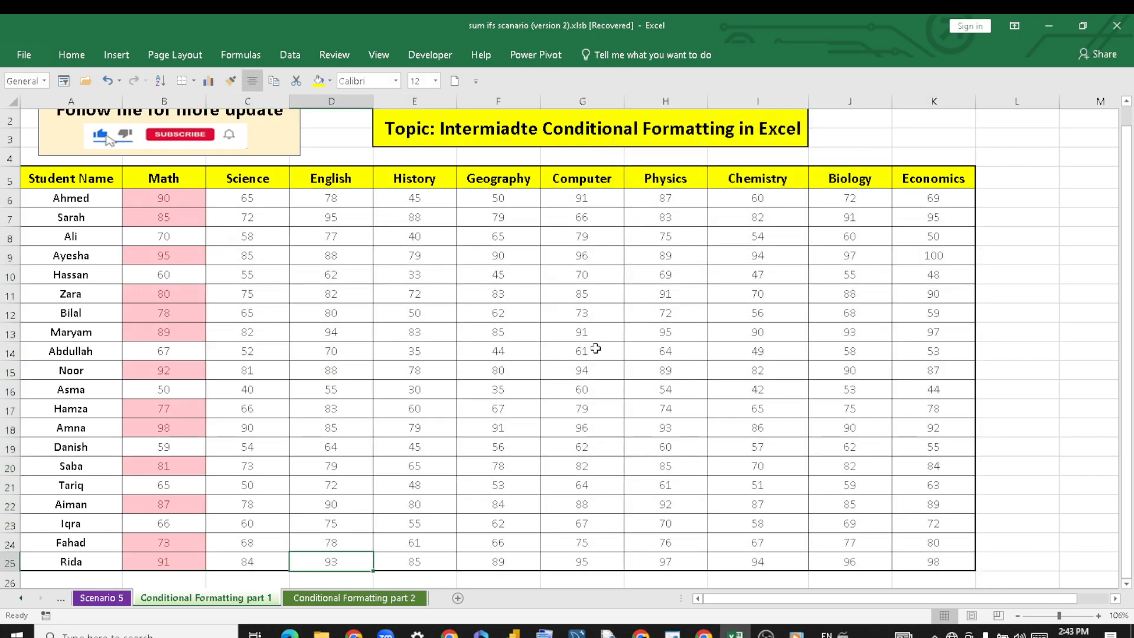
mouse_move(596, 348)
left_mouse_down()
mouse_move(296, 229)
mouse_move(262, 235)
mouse_move(271, 562)
left_mouse_up()
left_click(261, 199)
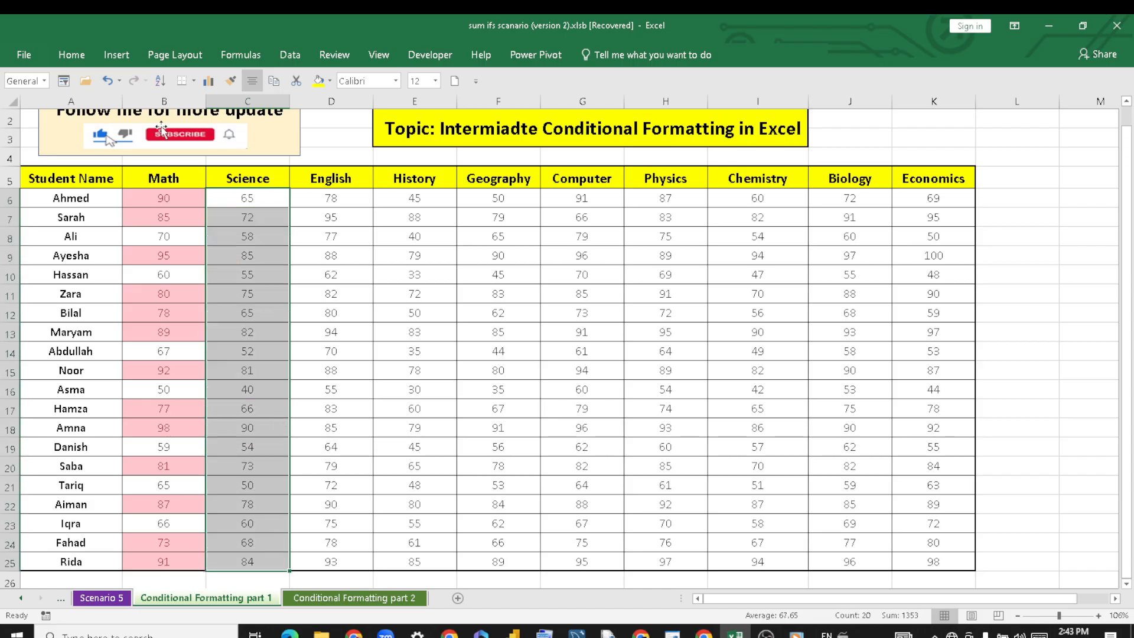
left_click(71, 56)
left_click(662, 119)
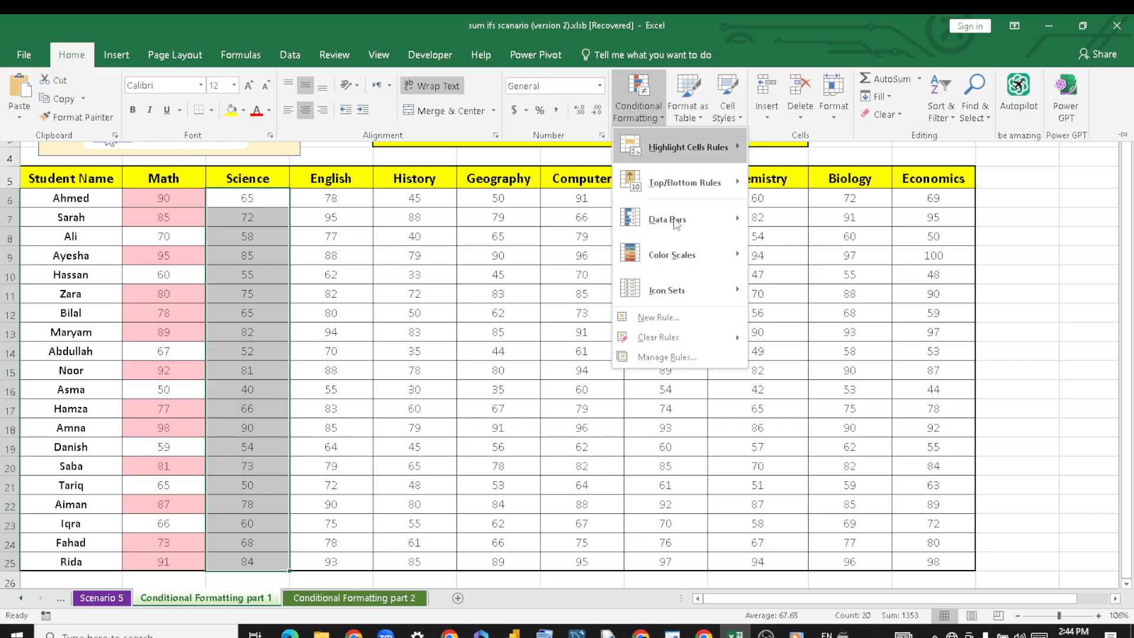
left_click(436, 343)
- Undo the =$C6>90 rule on C6:K25 and the greater-than-70 highlight on the Math marks
left_click_drag(273, 197, 933, 232)
left_click_drag(1130, 340, 1095, 106)
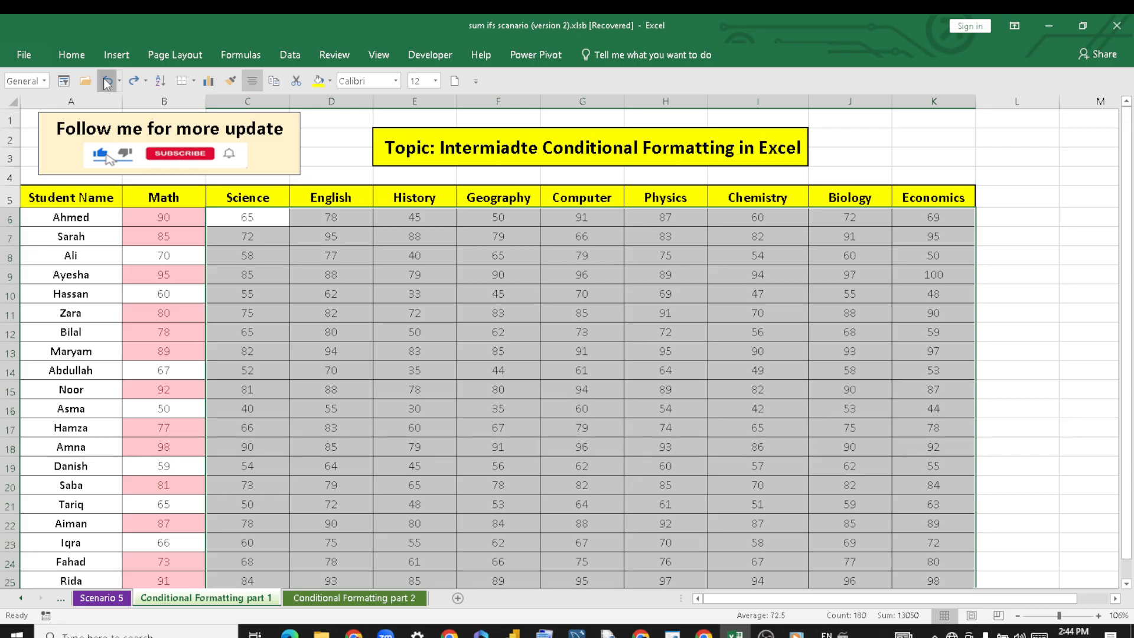
left_click(104, 78)
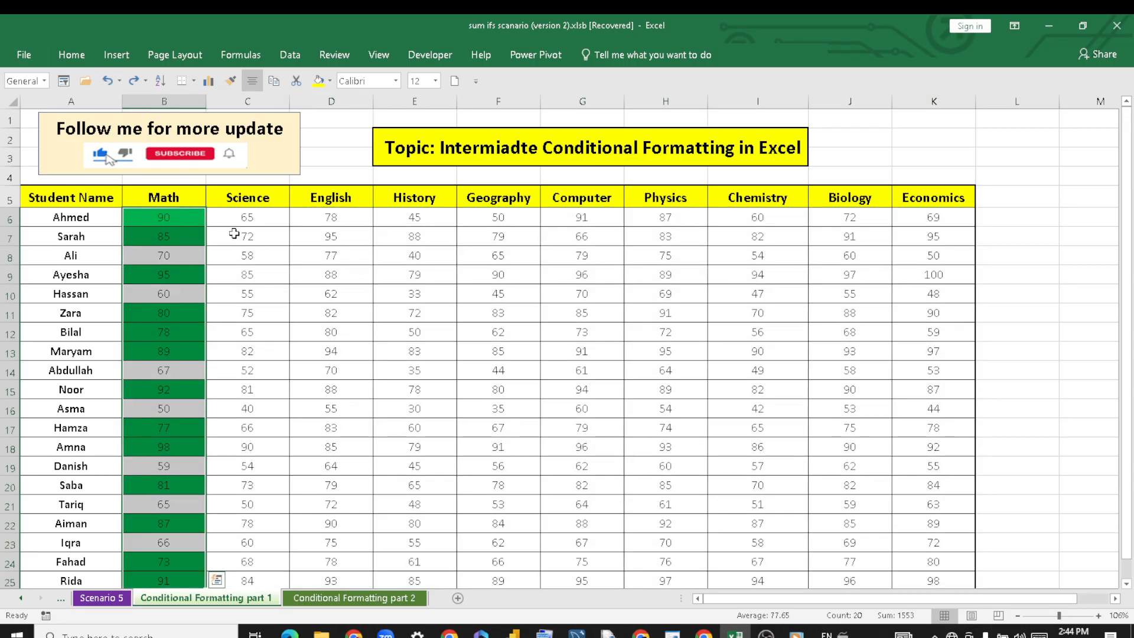
- Select the Science marks in C6:C25
left_click_drag(239, 223, 256, 473)
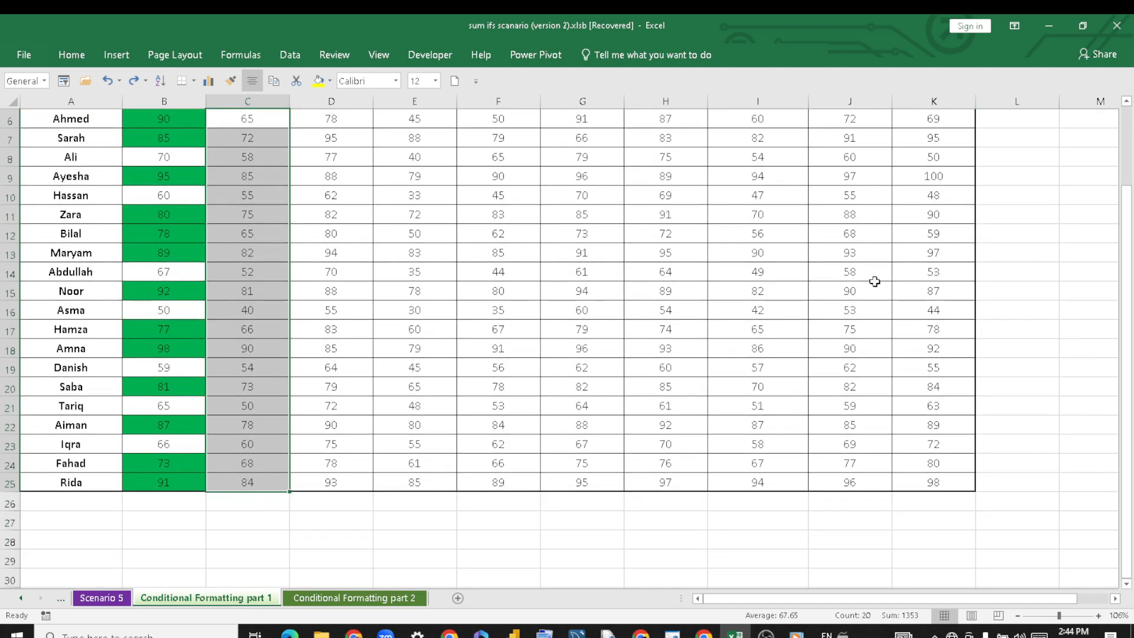
left_click_drag(1131, 256, 1130, 171)
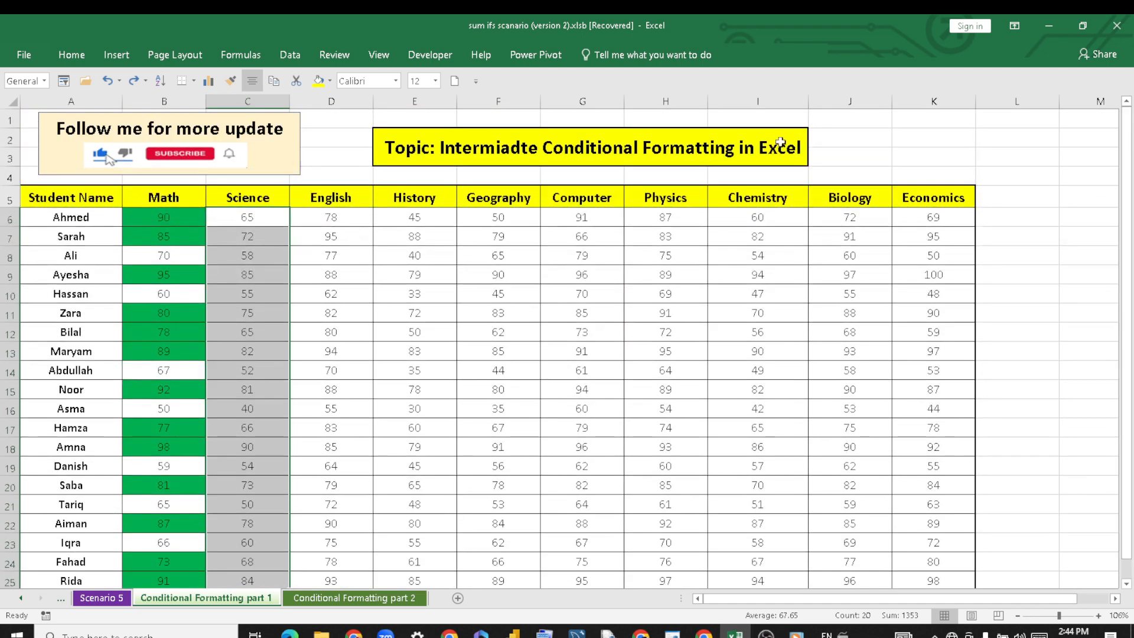
left_click(73, 54)
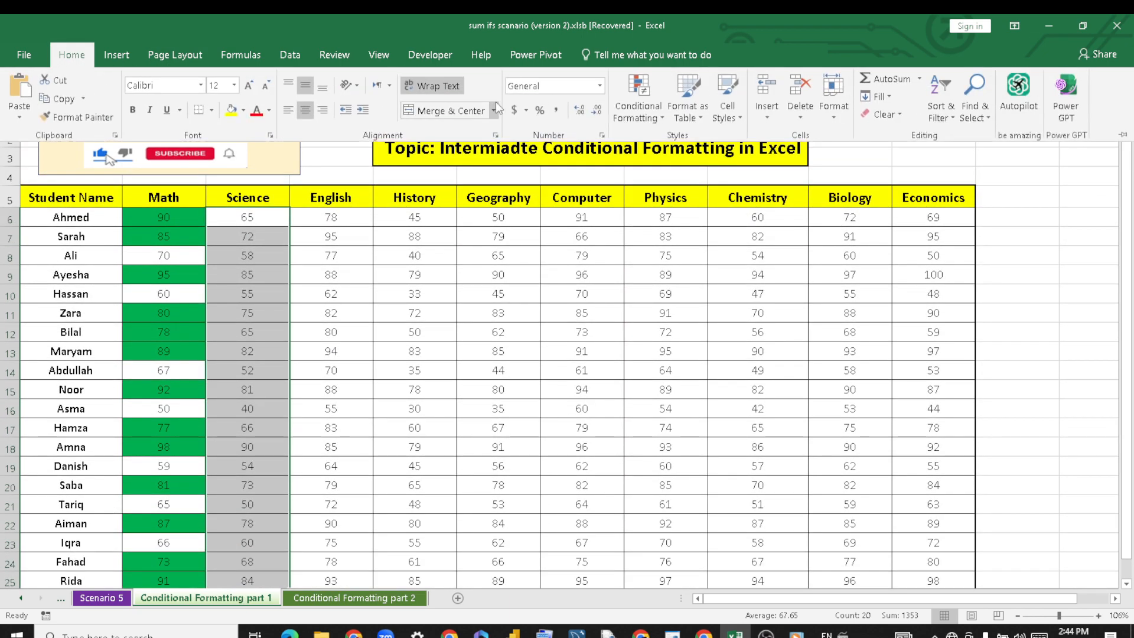
left_click(452, 110)
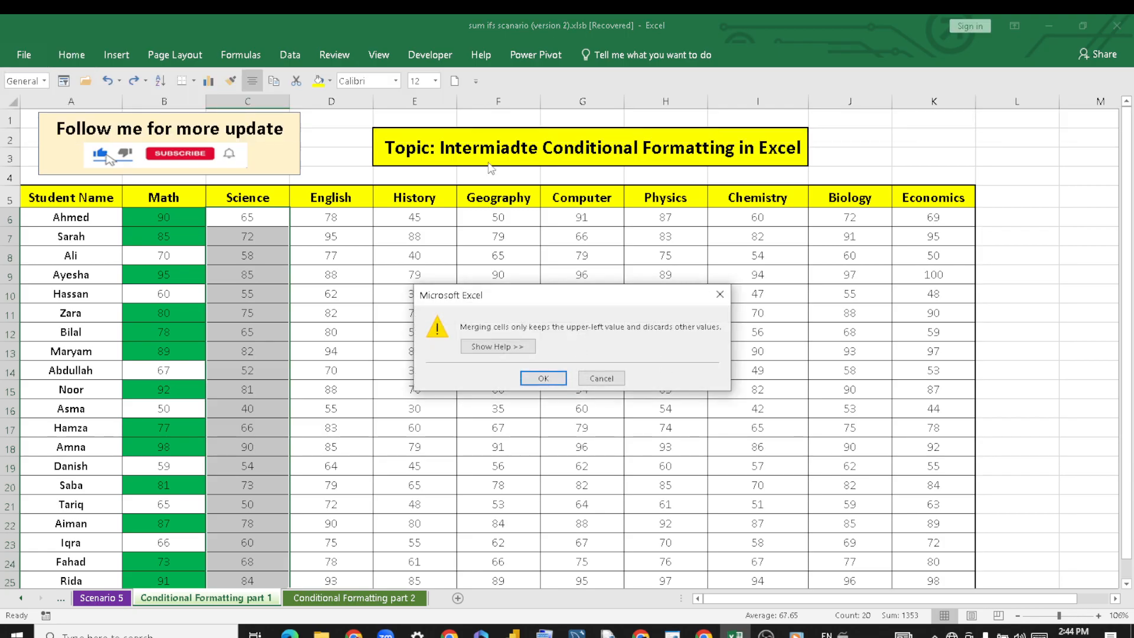
left_click(720, 294)
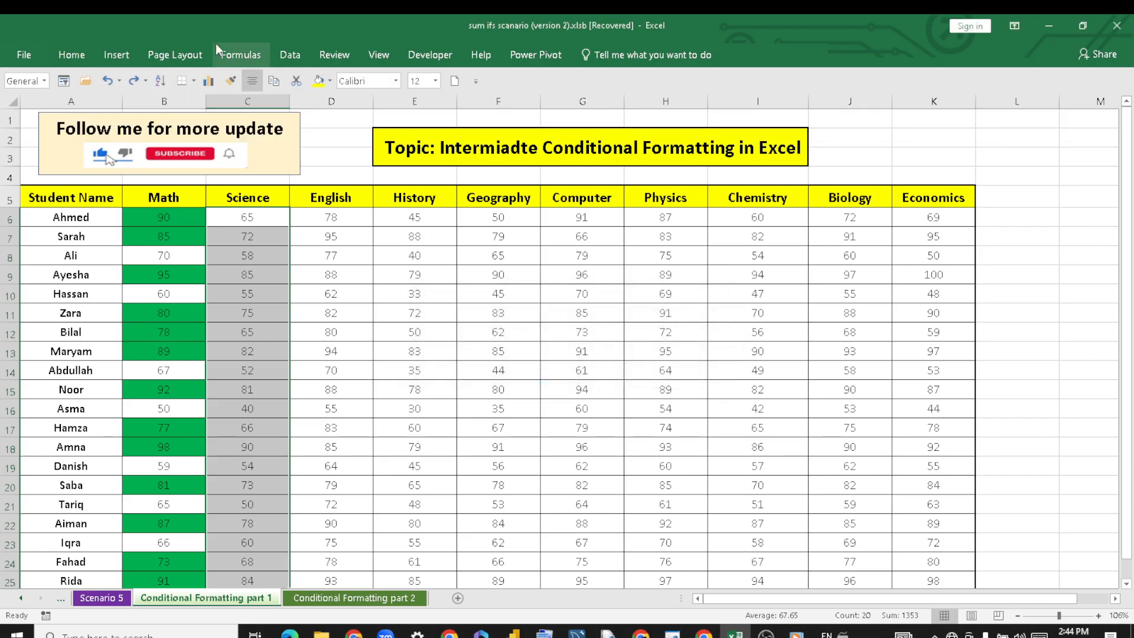
- Set up a formula-based conditional formatting rule for the selected Science marks with the formula =$C$6<60
left_click(89, 56)
left_click(668, 118)
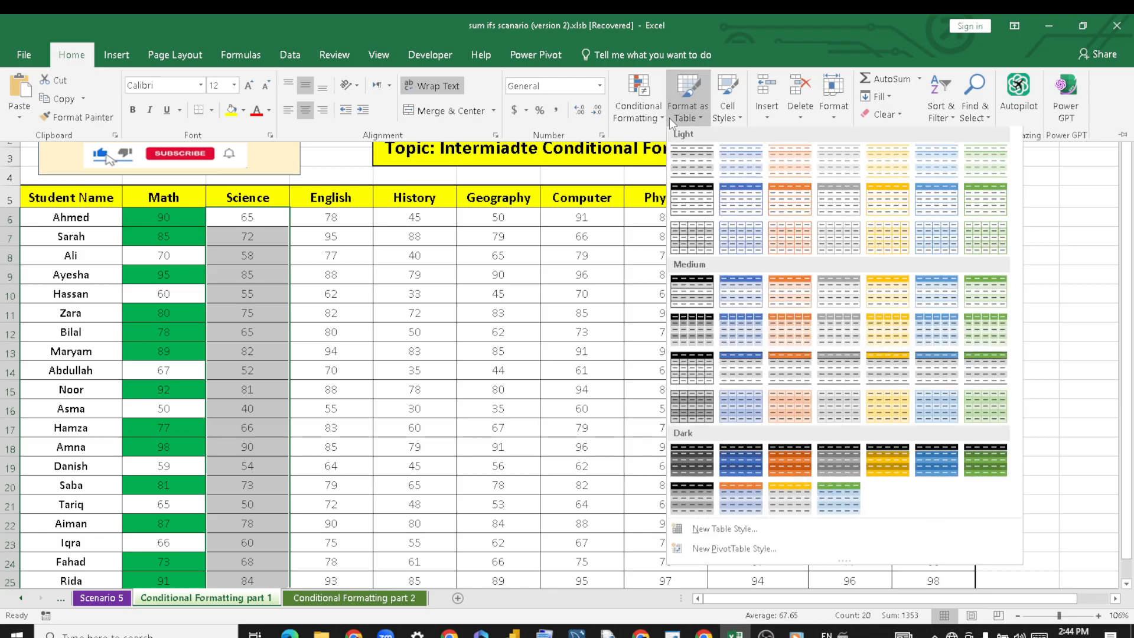
left_click(654, 118)
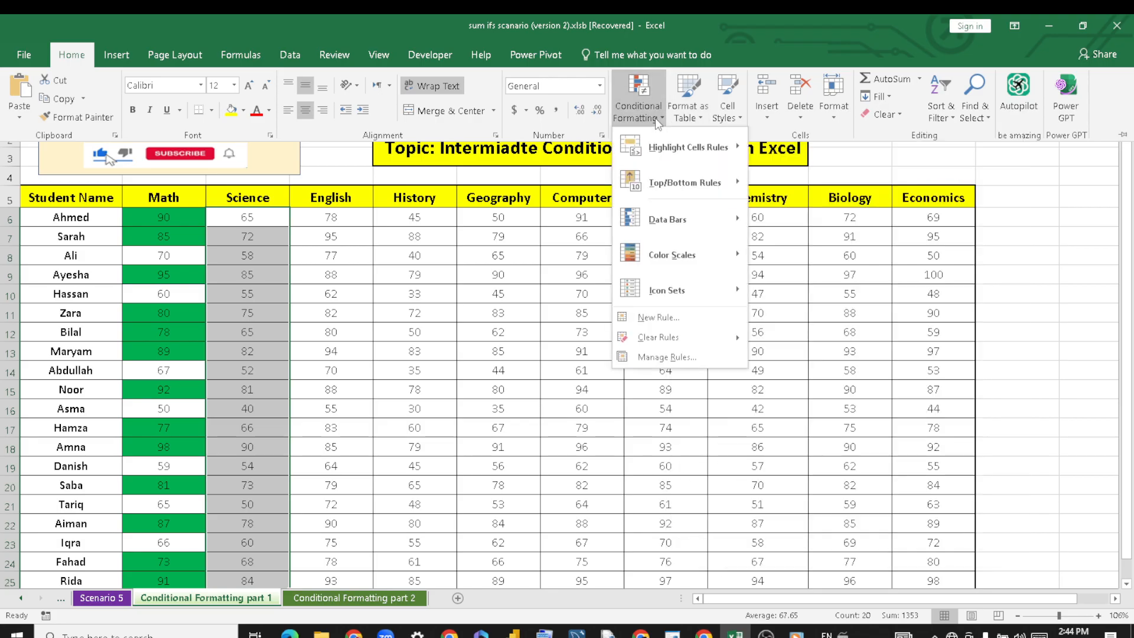
left_click(665, 316)
left_click(594, 214)
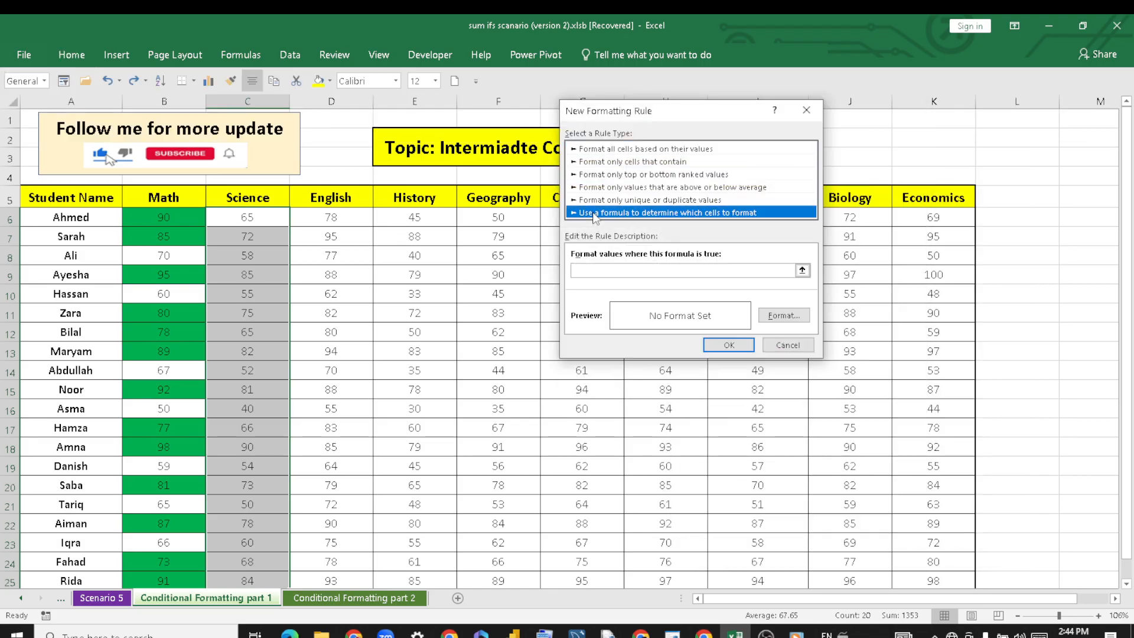
left_click(612, 270)
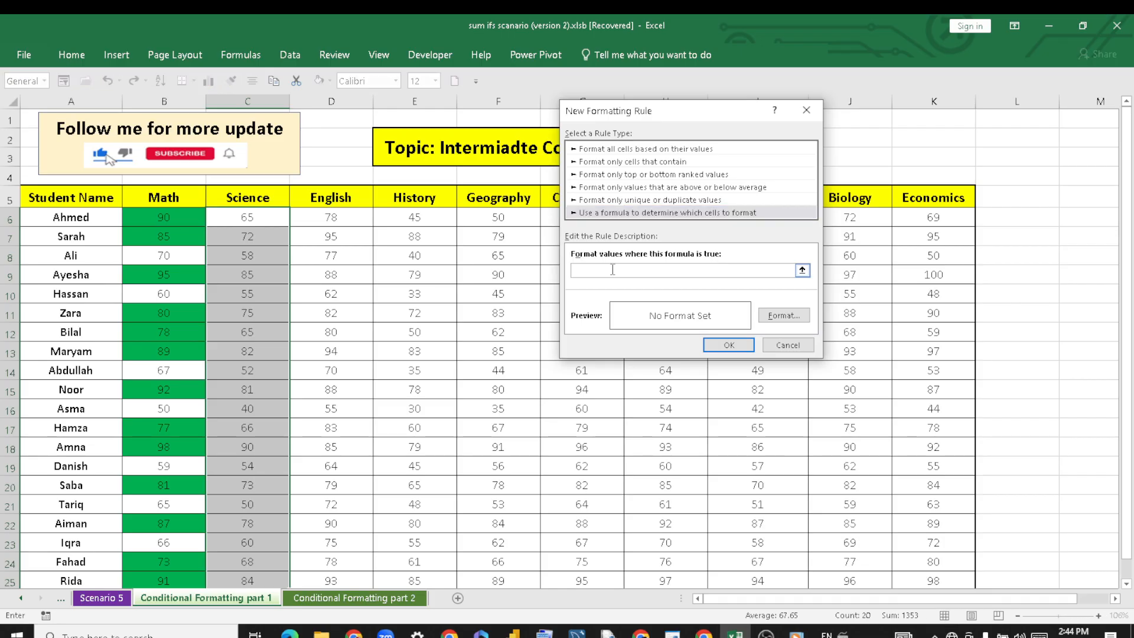
type("=")
left_click(236, 216)
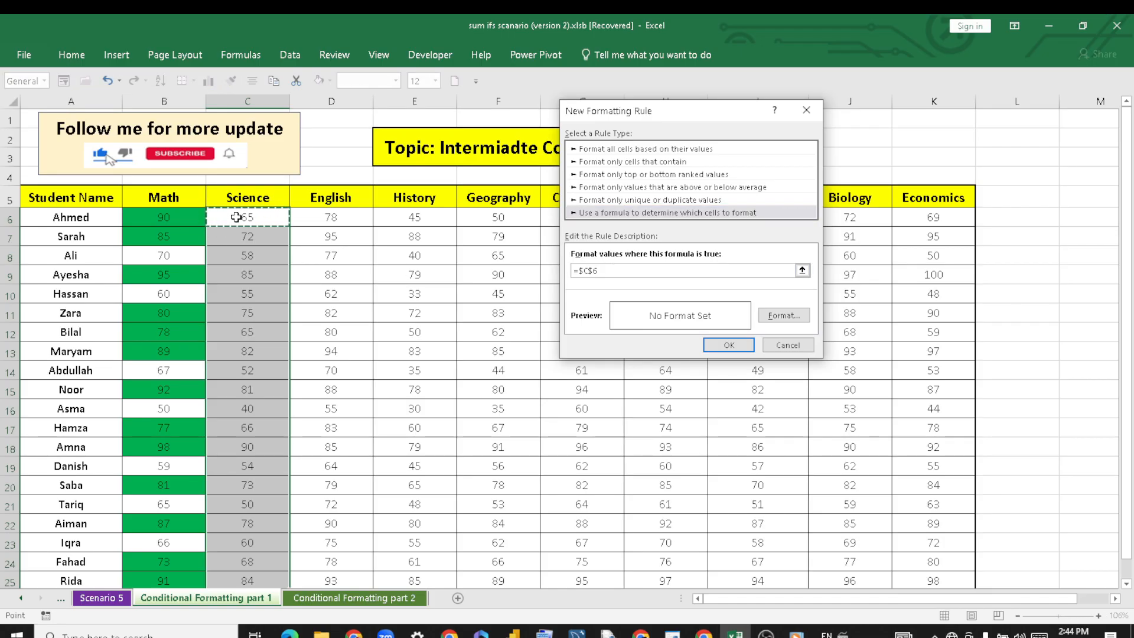
type("<60")
- Give the Science rule a yellow fill, make its row reference relative as =$C6<60, and apply it to C6:C25
left_click(783, 315)
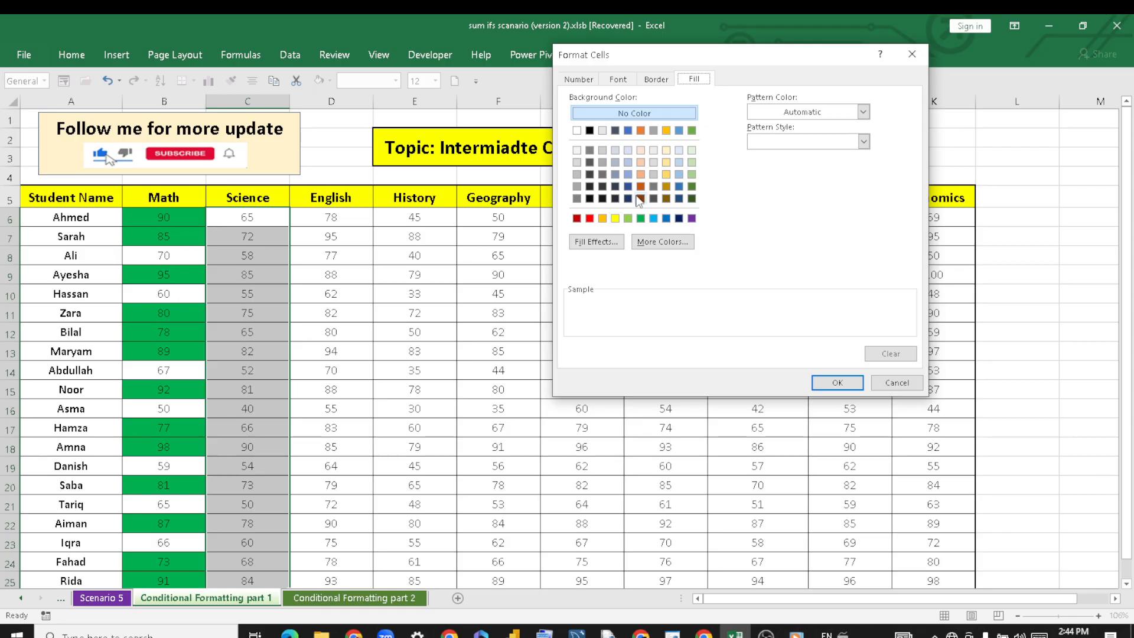
left_click(616, 218)
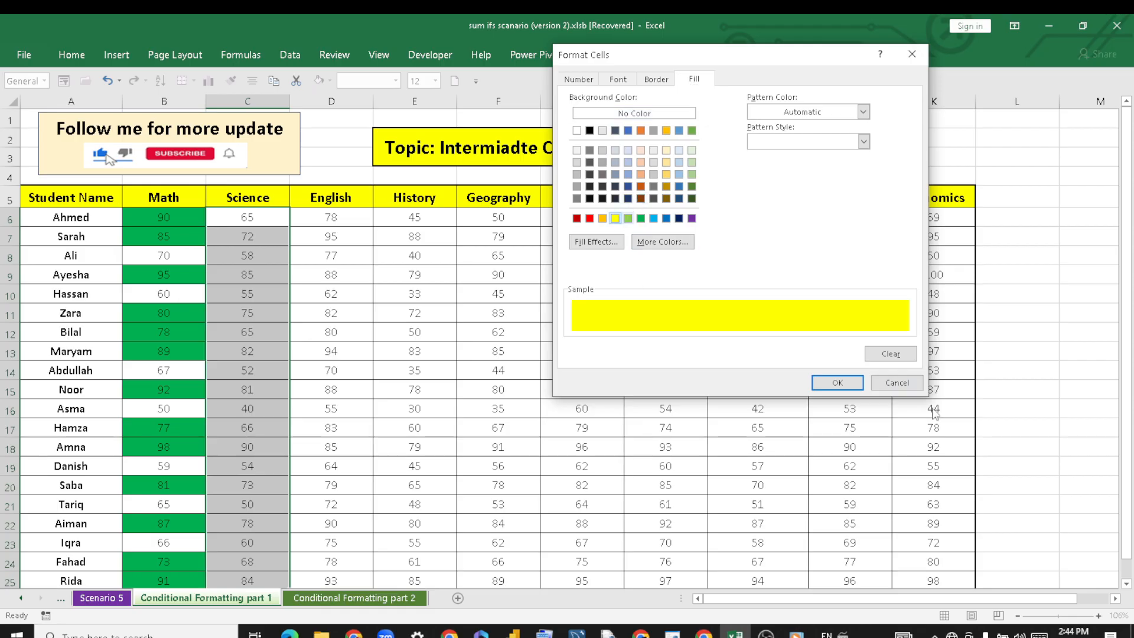
left_click(838, 383)
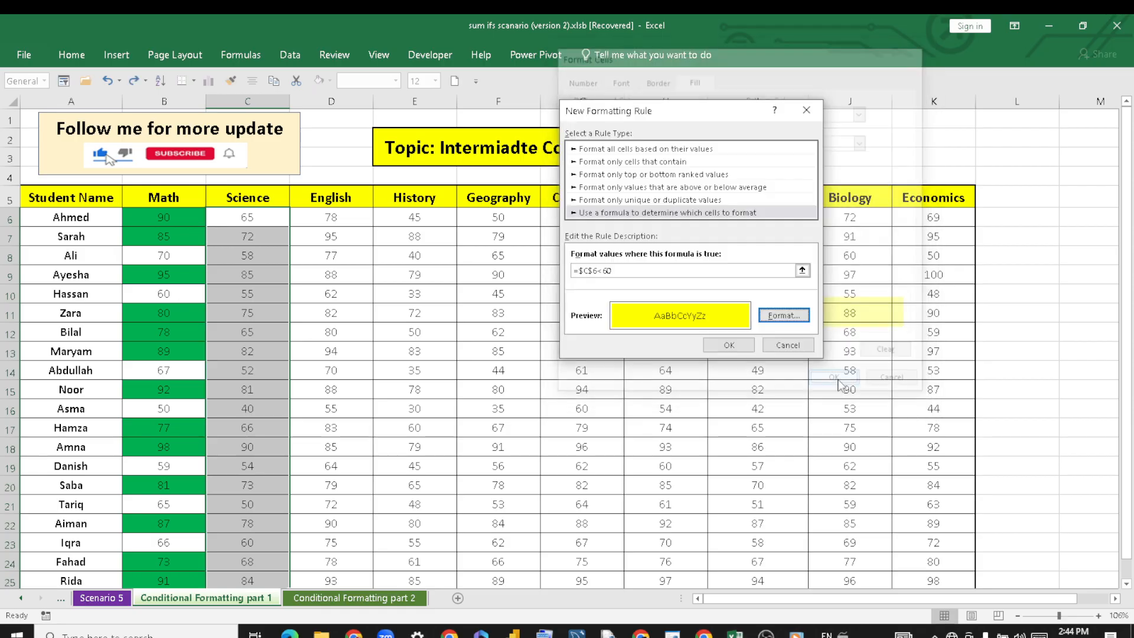
left_click(594, 272)
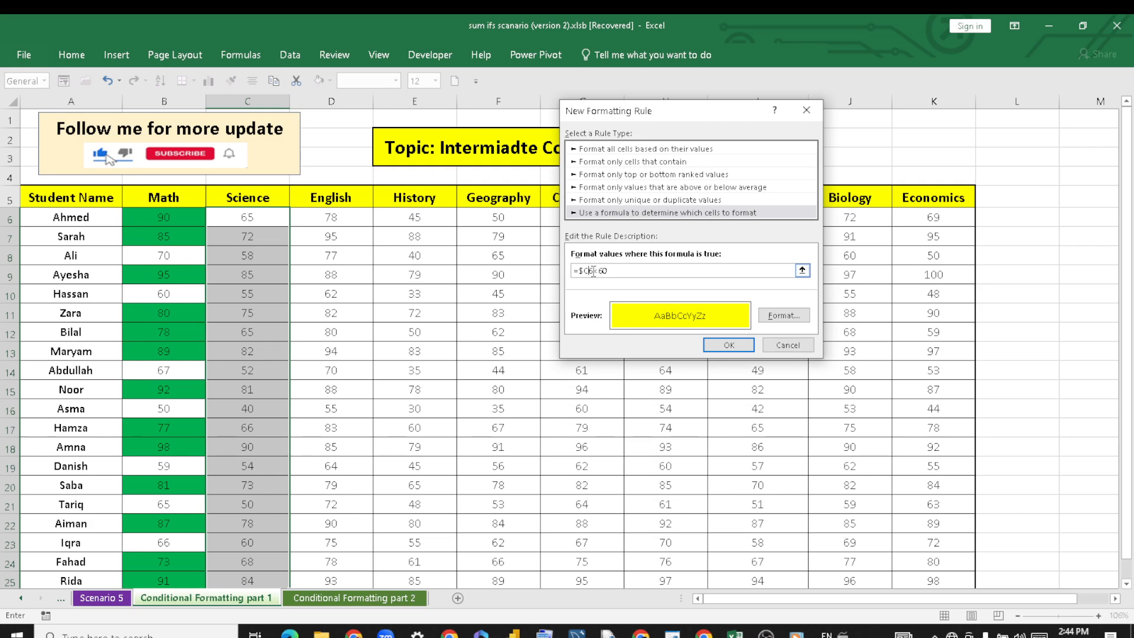
left_click(735, 346)
left_click(519, 357)
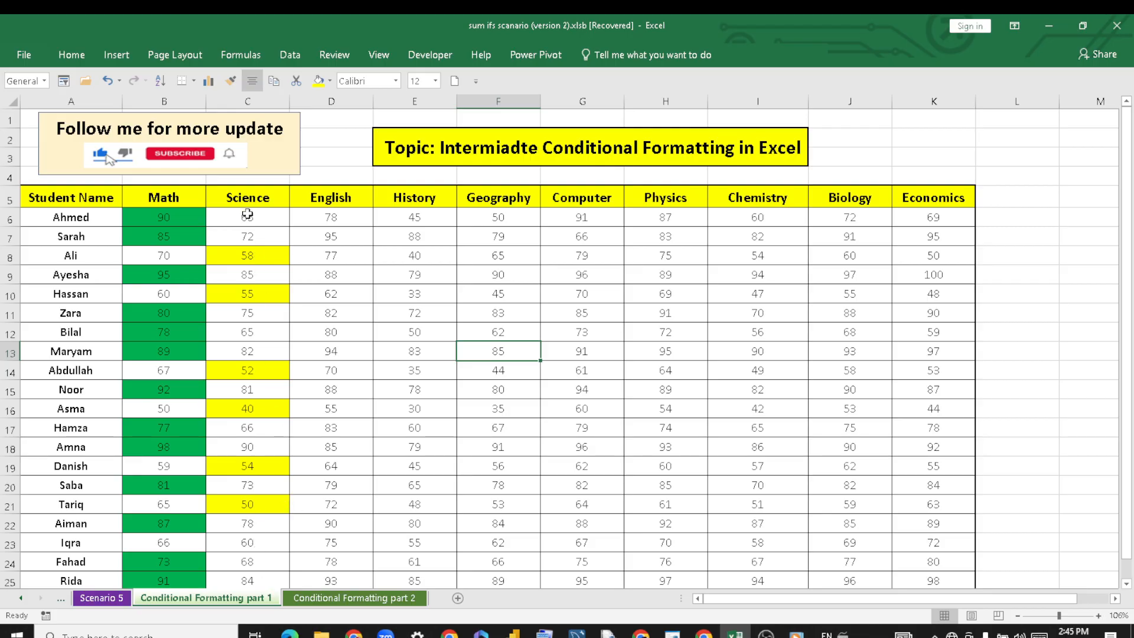
- Highlight the Science marks in C6:C25 less than 60 with Light Red Fill with Dark Red Text
left_click_drag(256, 223, 257, 539)
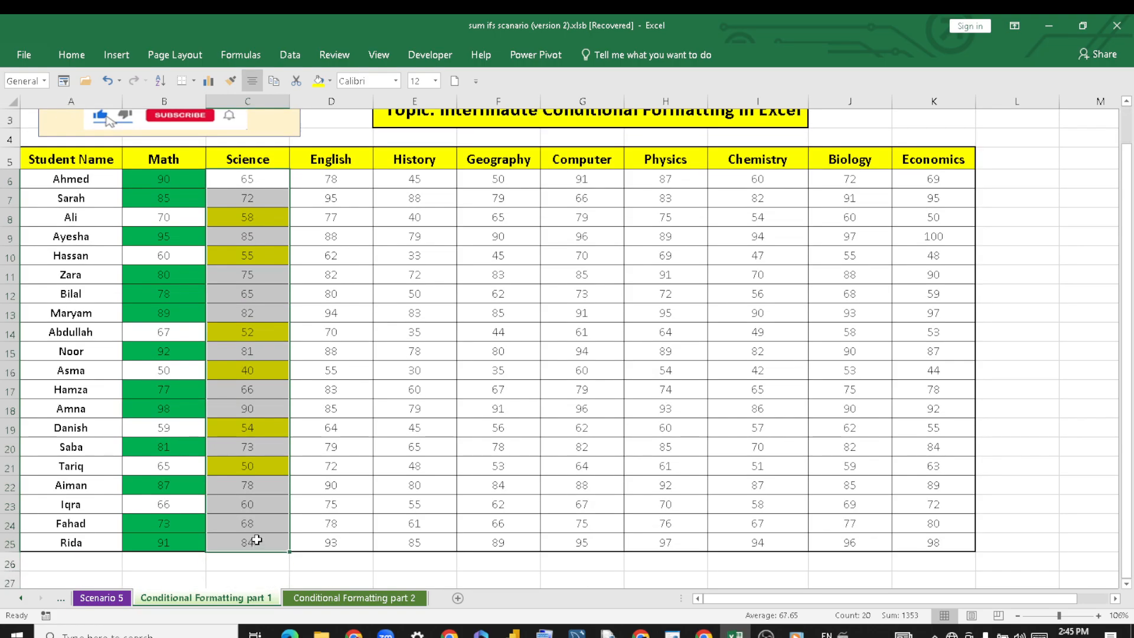
left_click(73, 57)
left_click(652, 121)
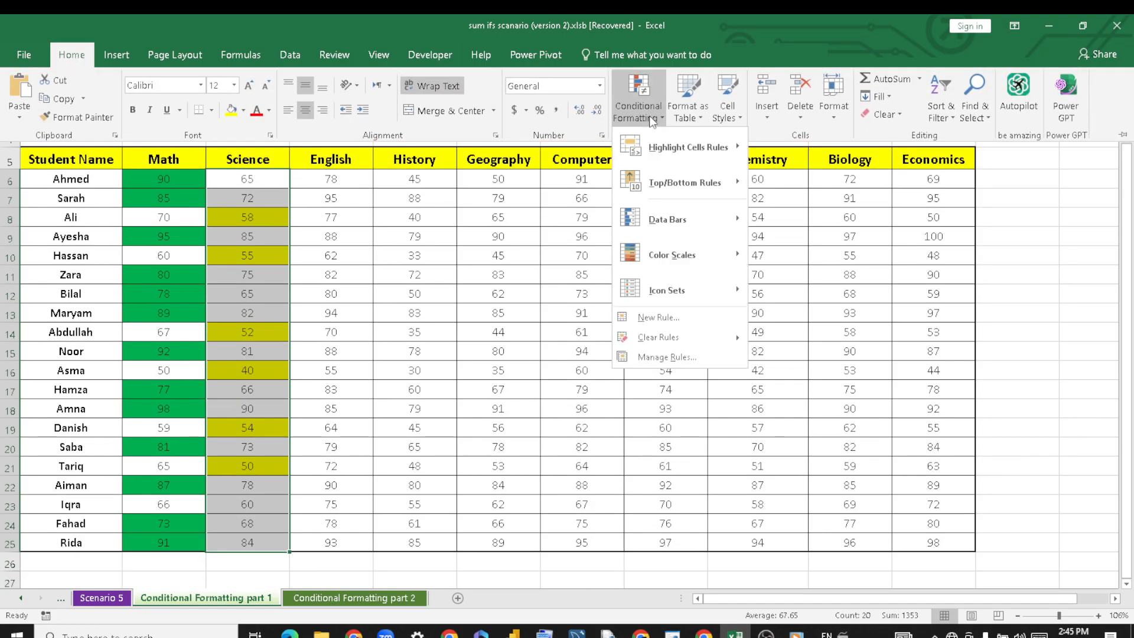
mouse_move(674, 148)
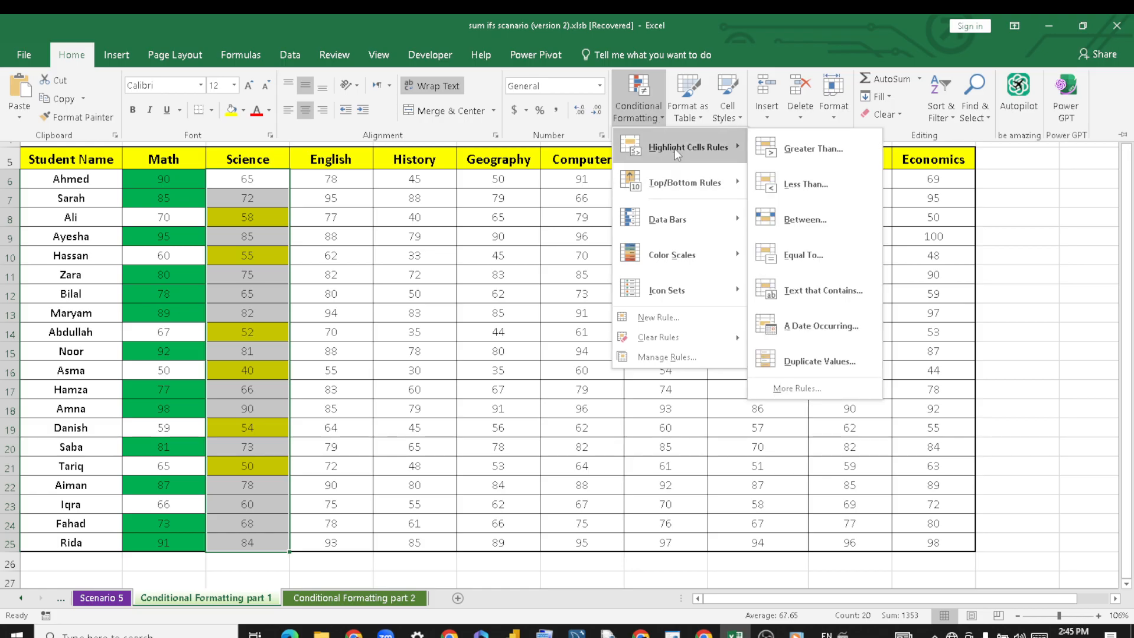
left_click(793, 184)
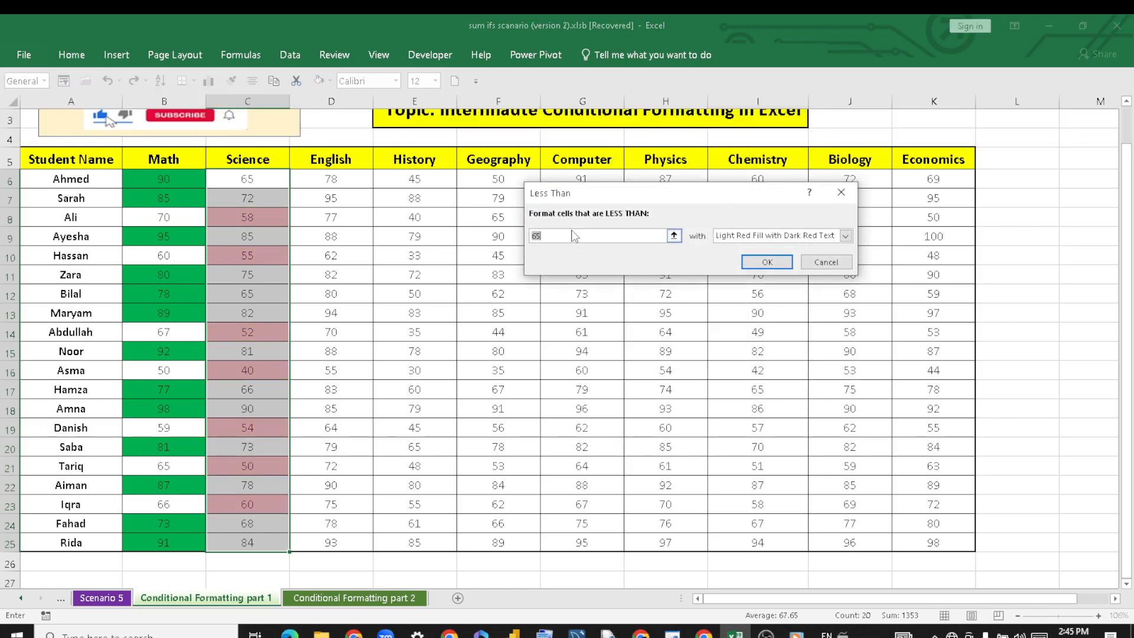
type("60")
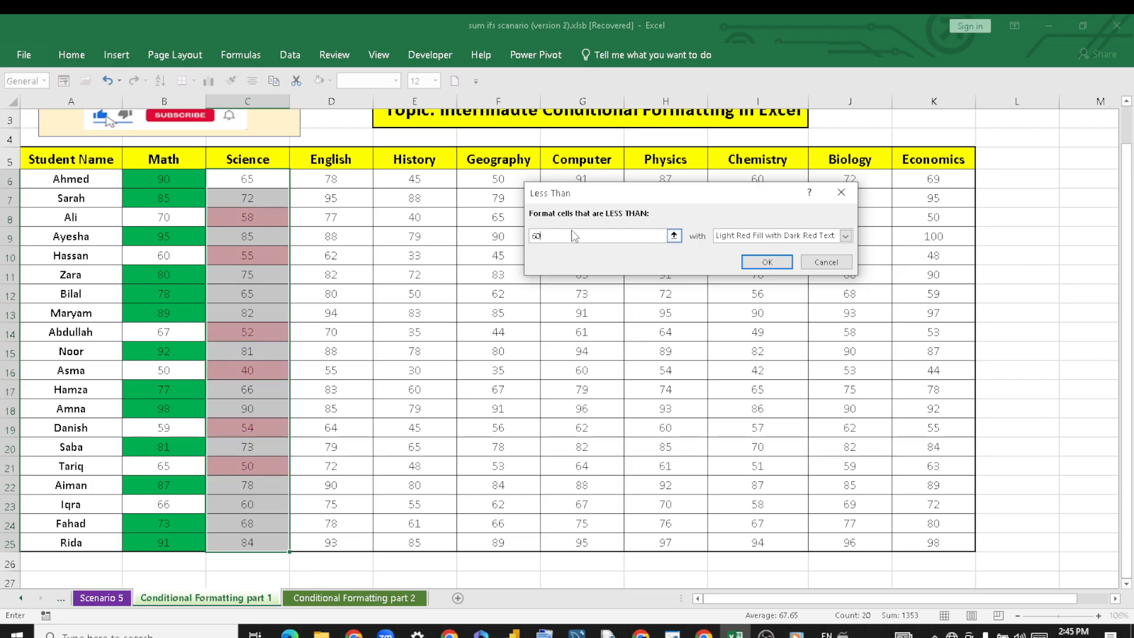
key("BackSpace")
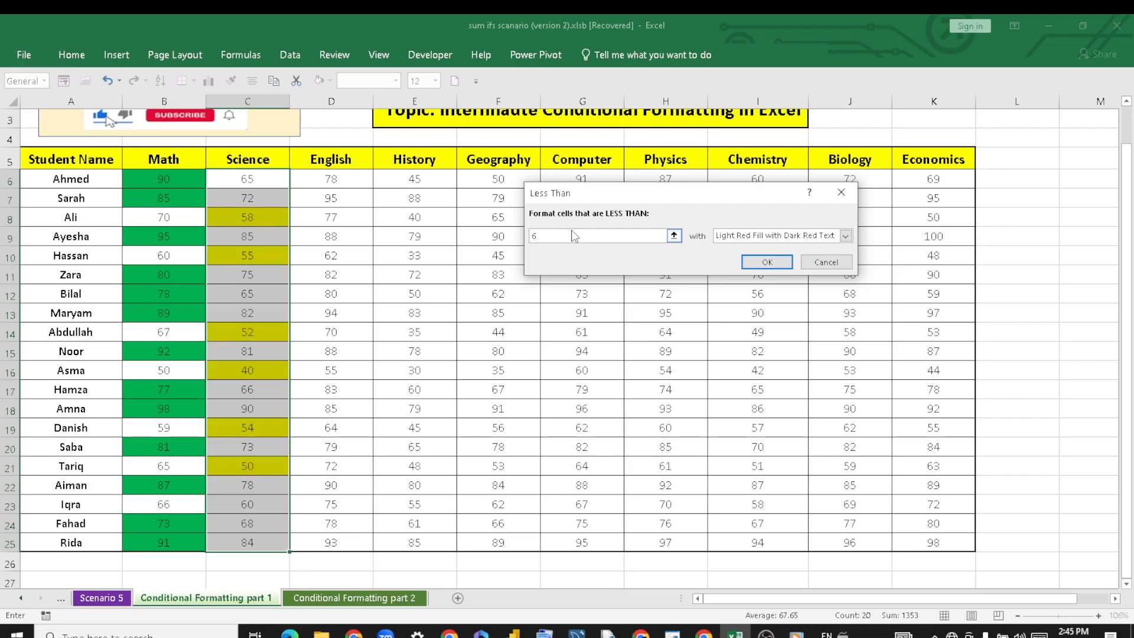
type("0")
left_click(775, 260)
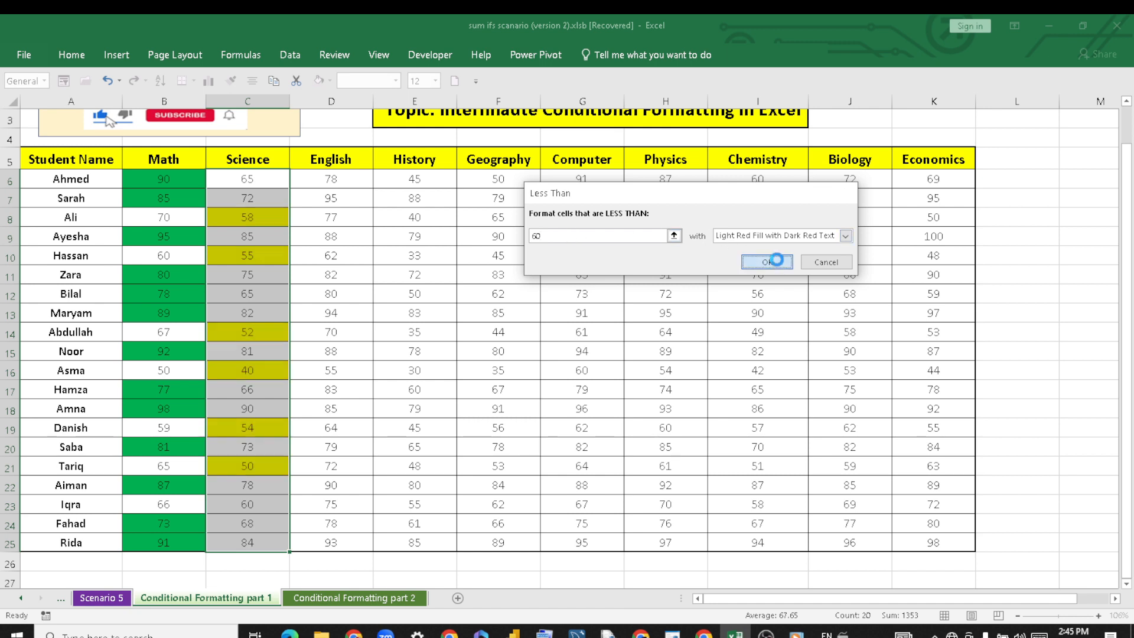
left_click(546, 351)
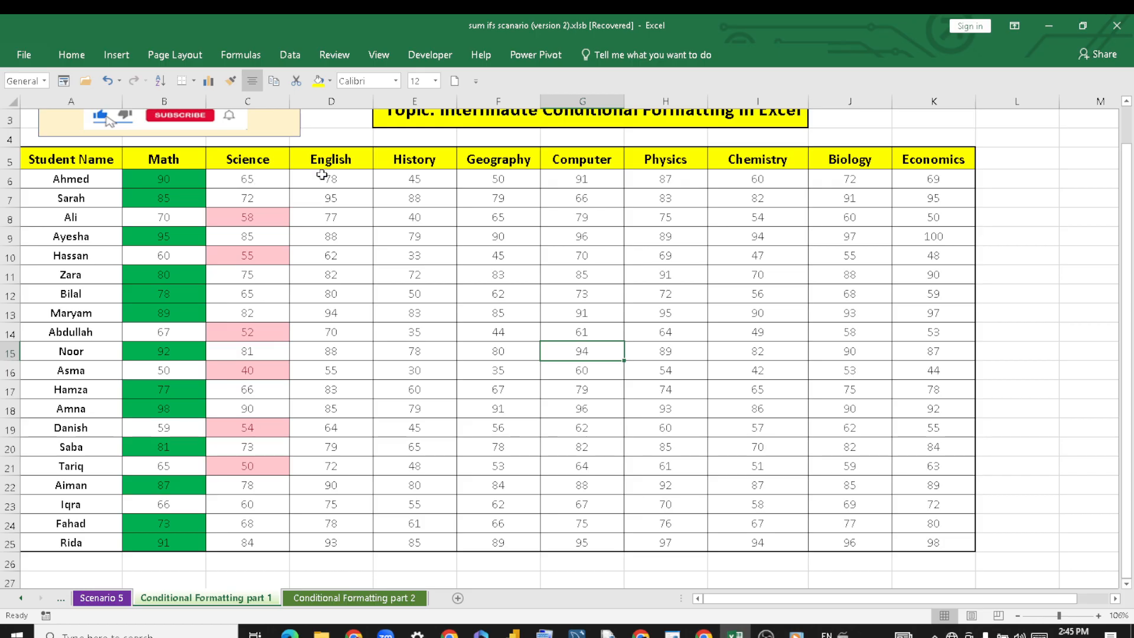
- Set up a formula-based conditional formatting rule for the English marks in D6:D25 with the formula =$D6=80
left_click_drag(323, 176, 327, 542)
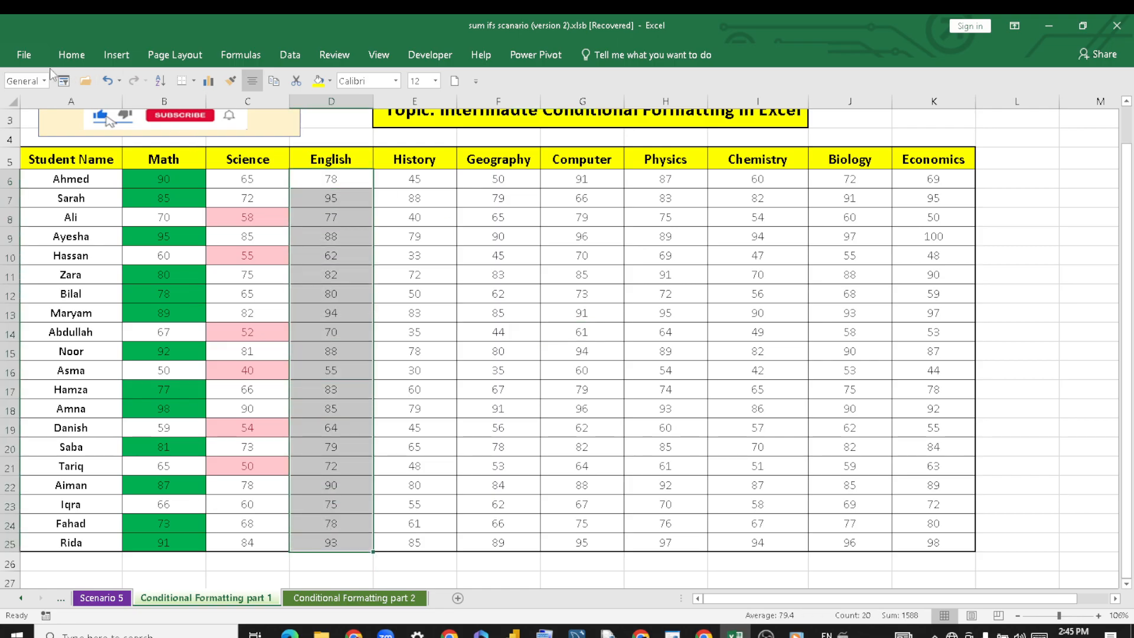
left_click(66, 57)
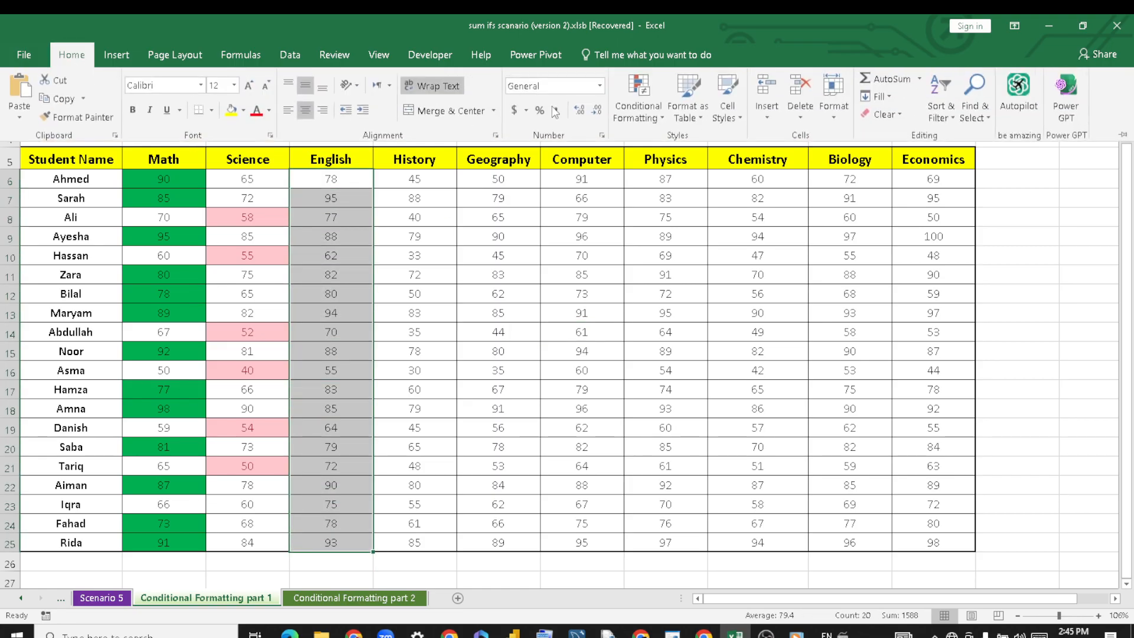
left_click(639, 126)
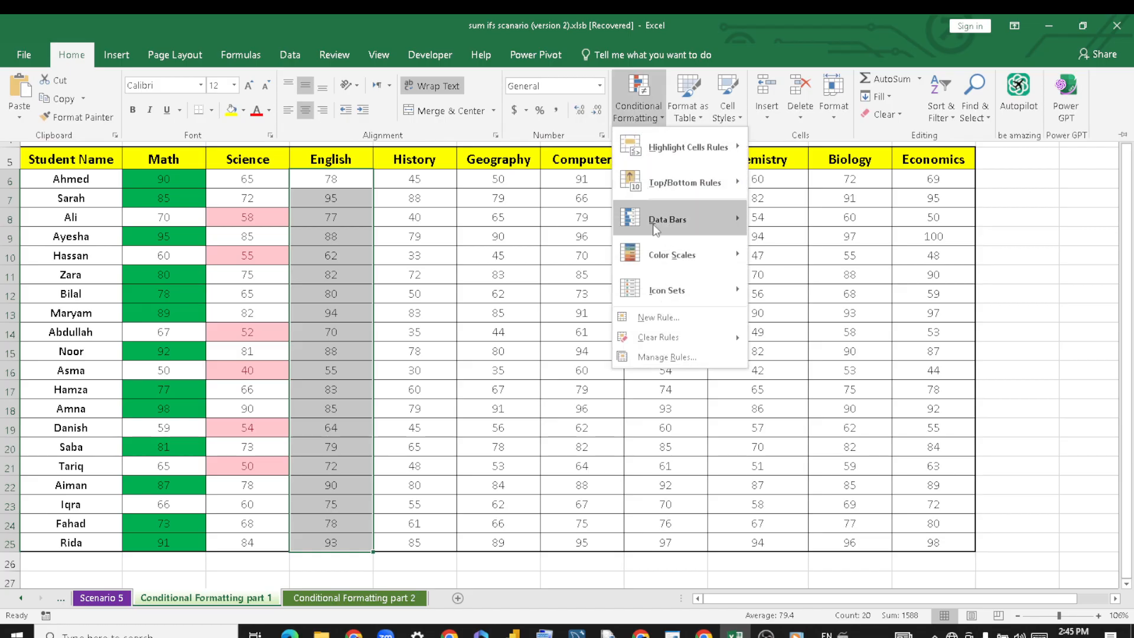
left_click(643, 319)
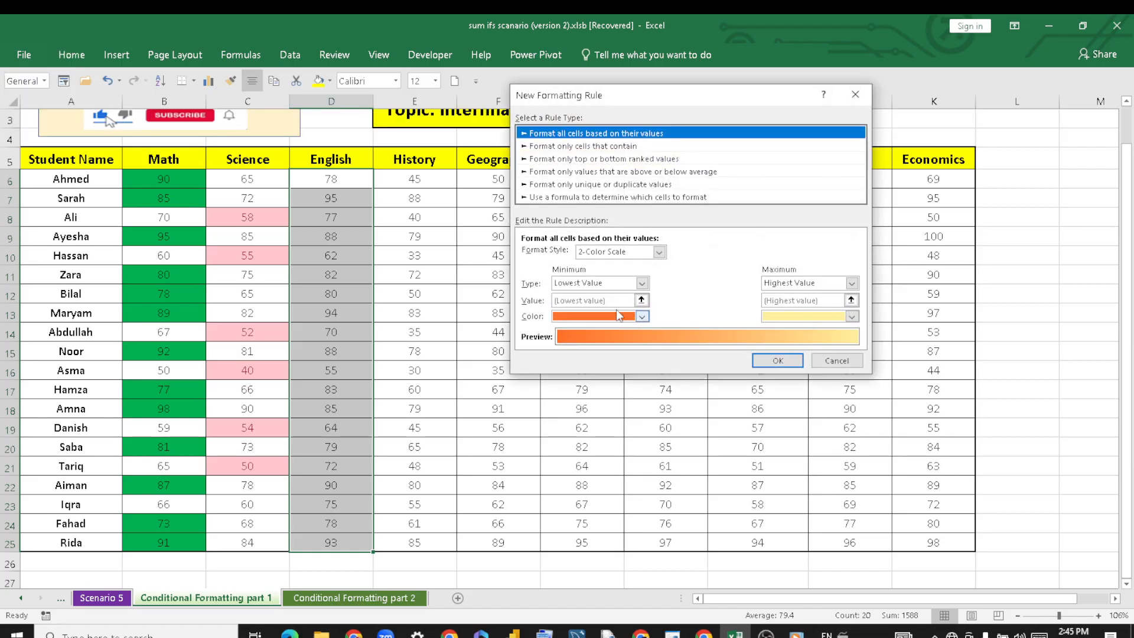
left_click(614, 185)
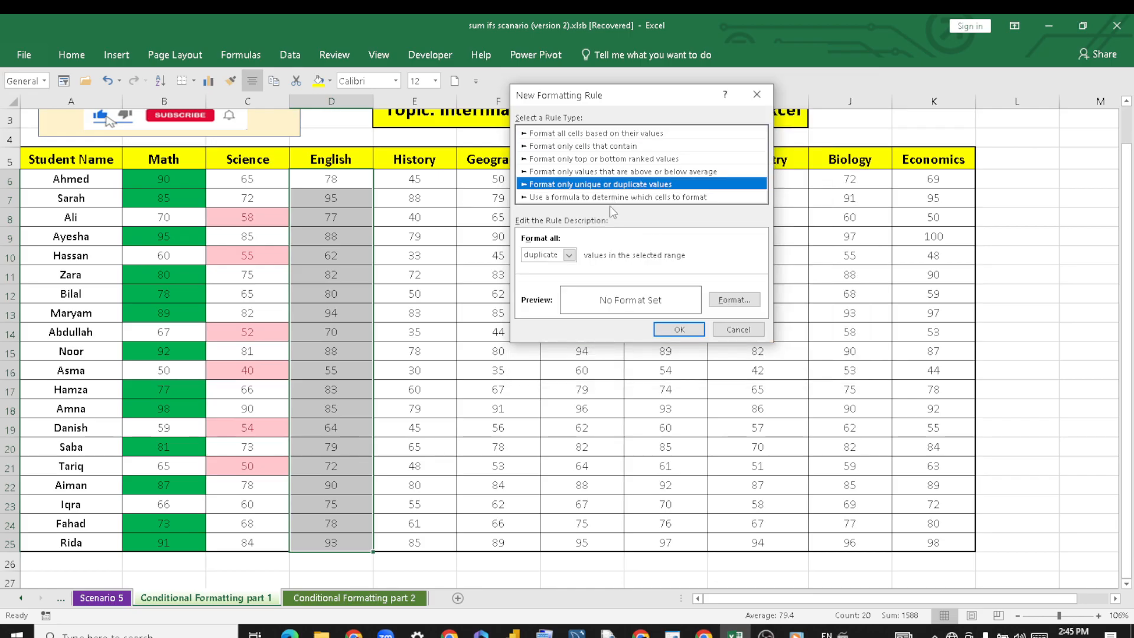
left_click(573, 197)
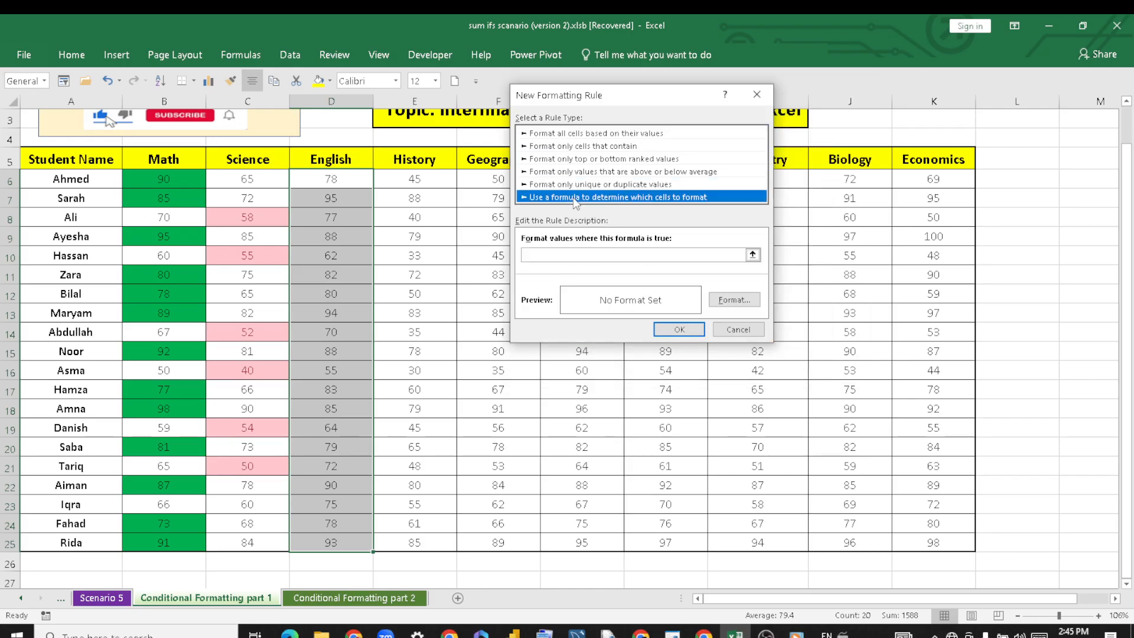
left_click(584, 253)
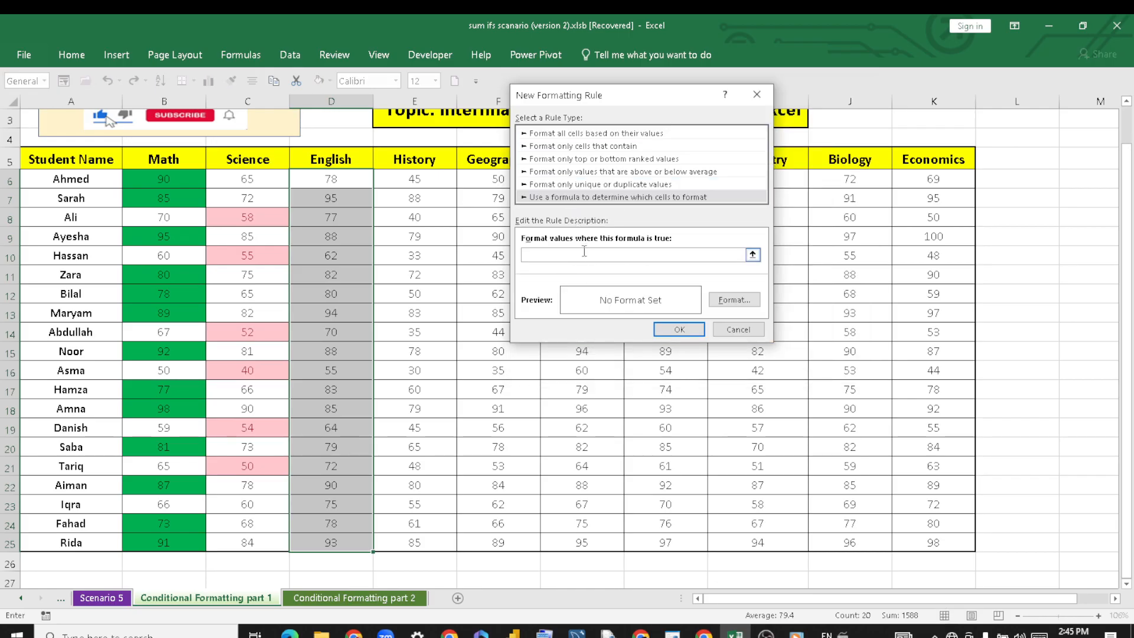
type("=")
left_click(337, 178)
type("=")
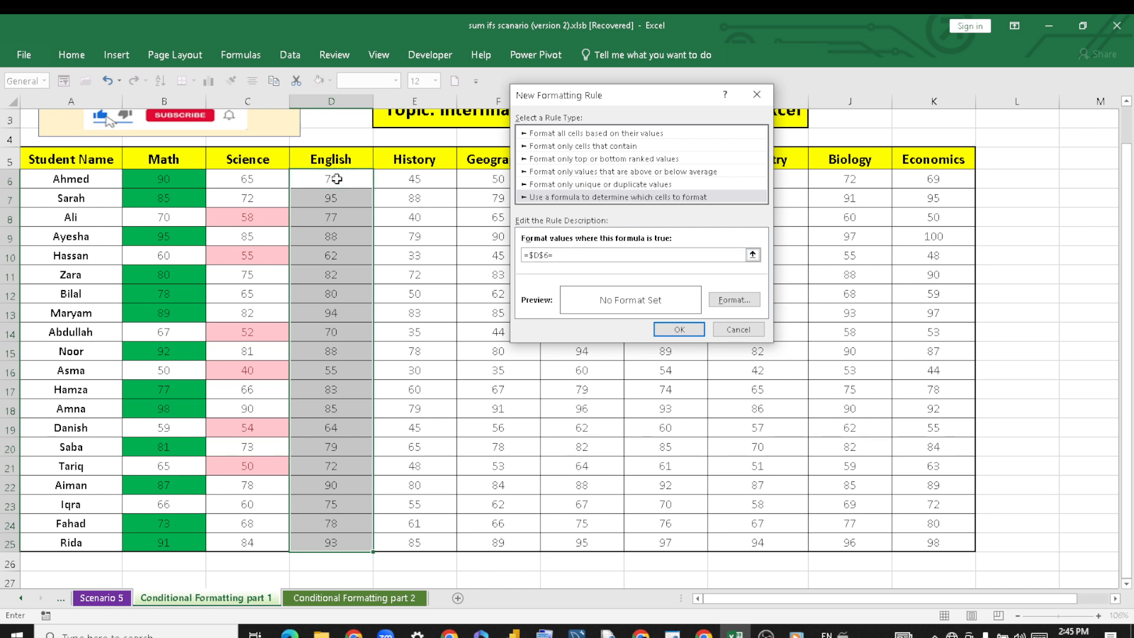
type("8")
left_click(544, 255)
key("BackSpace")
- Give the =$D6=80 rule an orange fill and apply it to the English marks
left_click(725, 300)
left_click(552, 202)
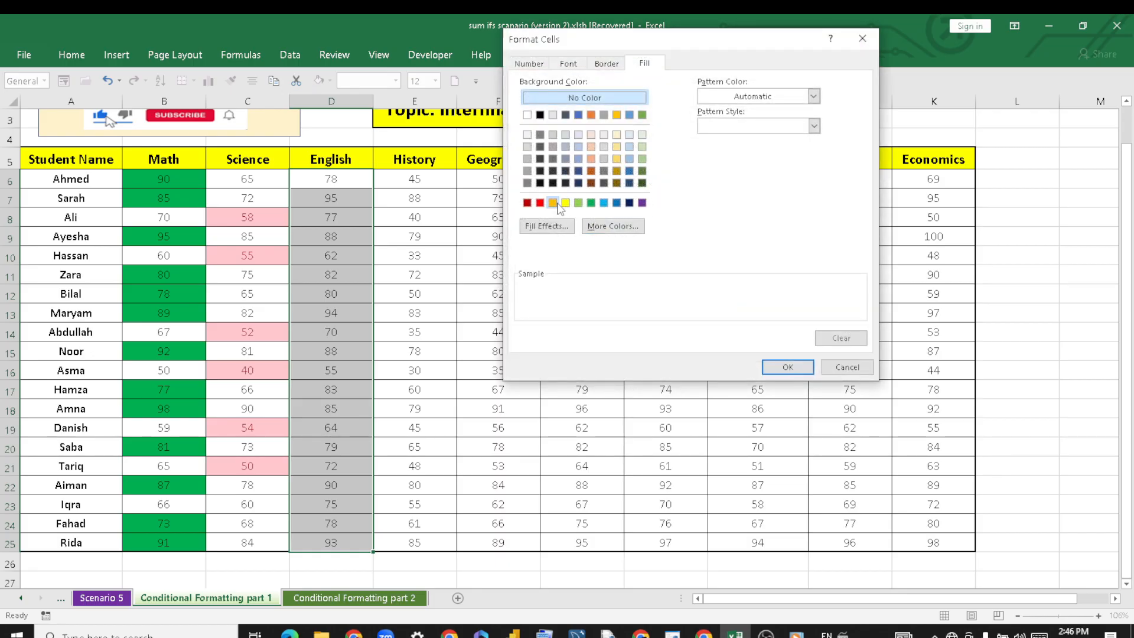
left_click(782, 368)
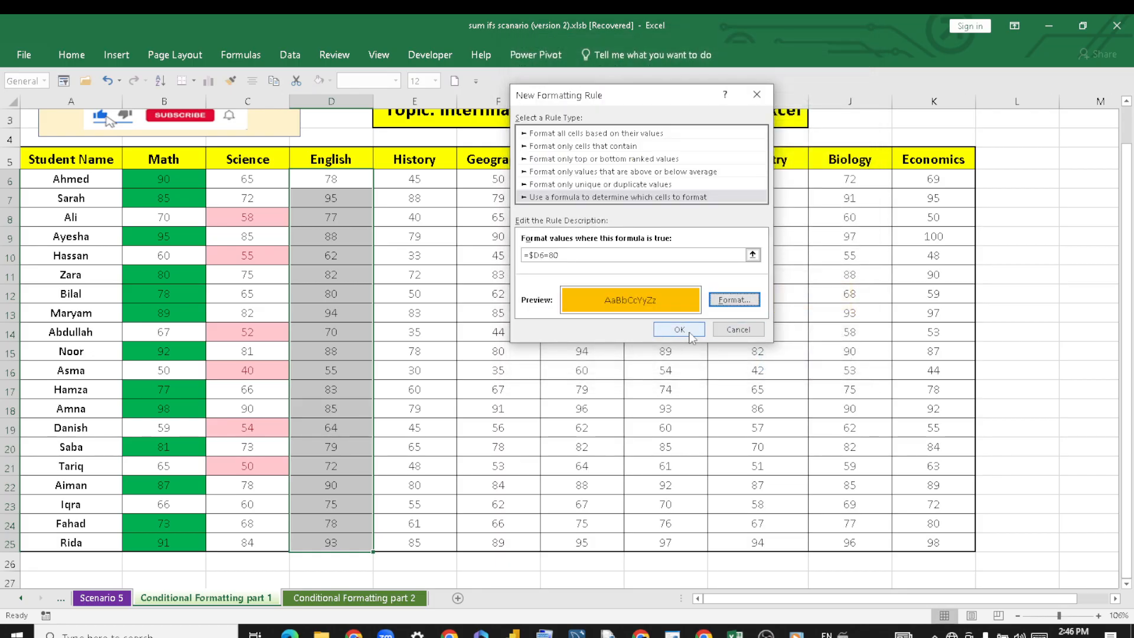
left_click(679, 329)
left_click(572, 328)
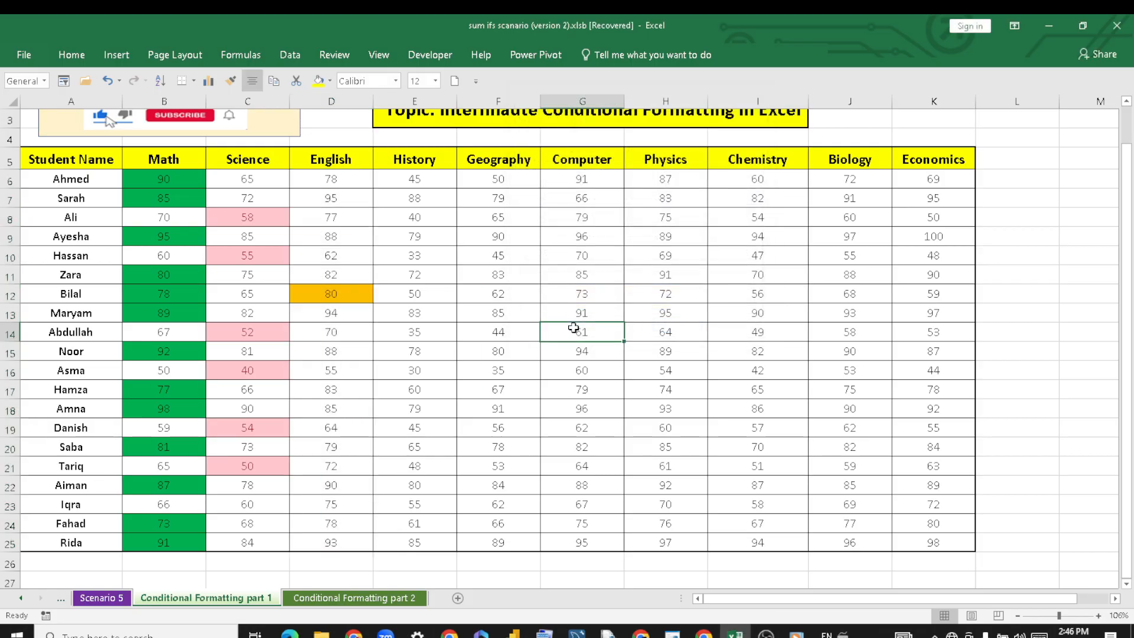
- Highlight the English marks in D6:D25 equal to 80 with Light Red Fill with Dark Red Text
left_click_drag(333, 178, 328, 540)
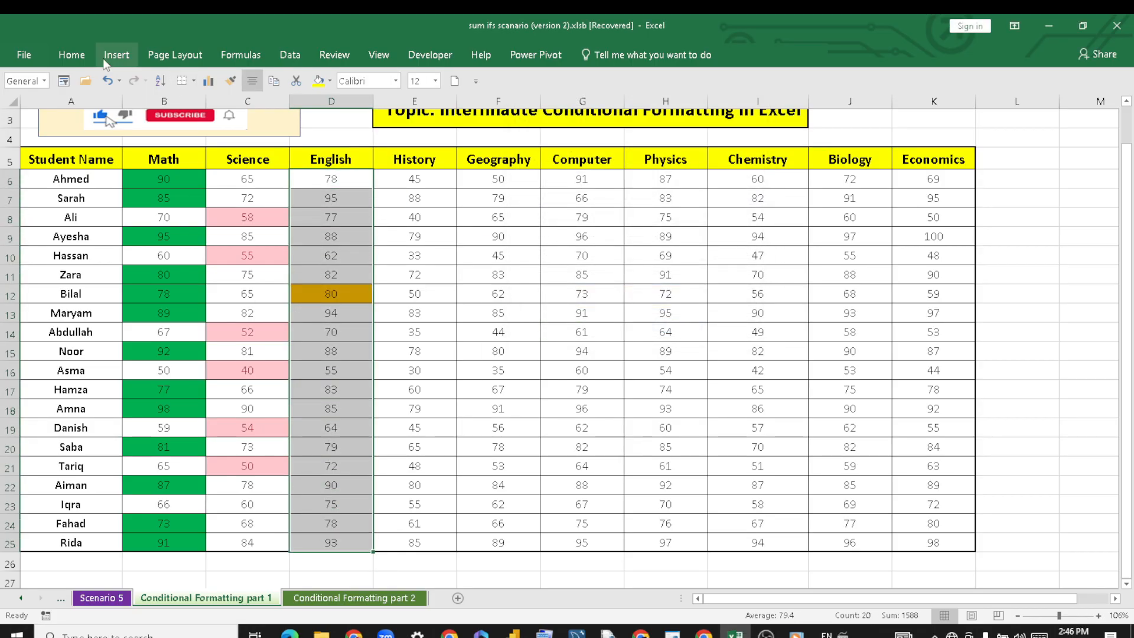
left_click(62, 54)
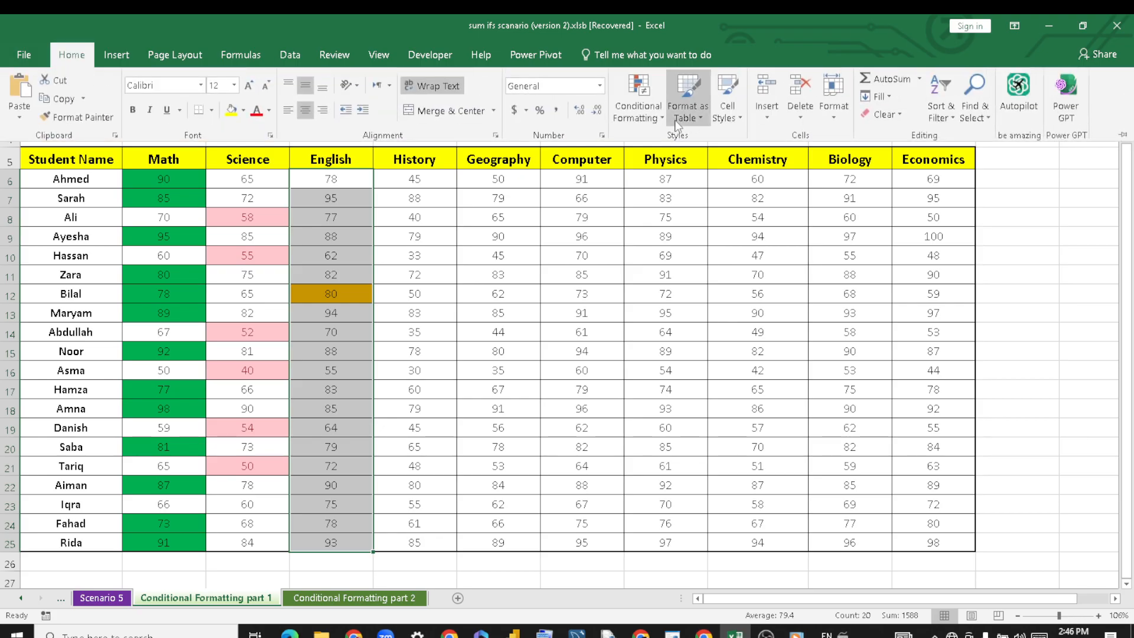
left_click(661, 121)
mouse_move(712, 141)
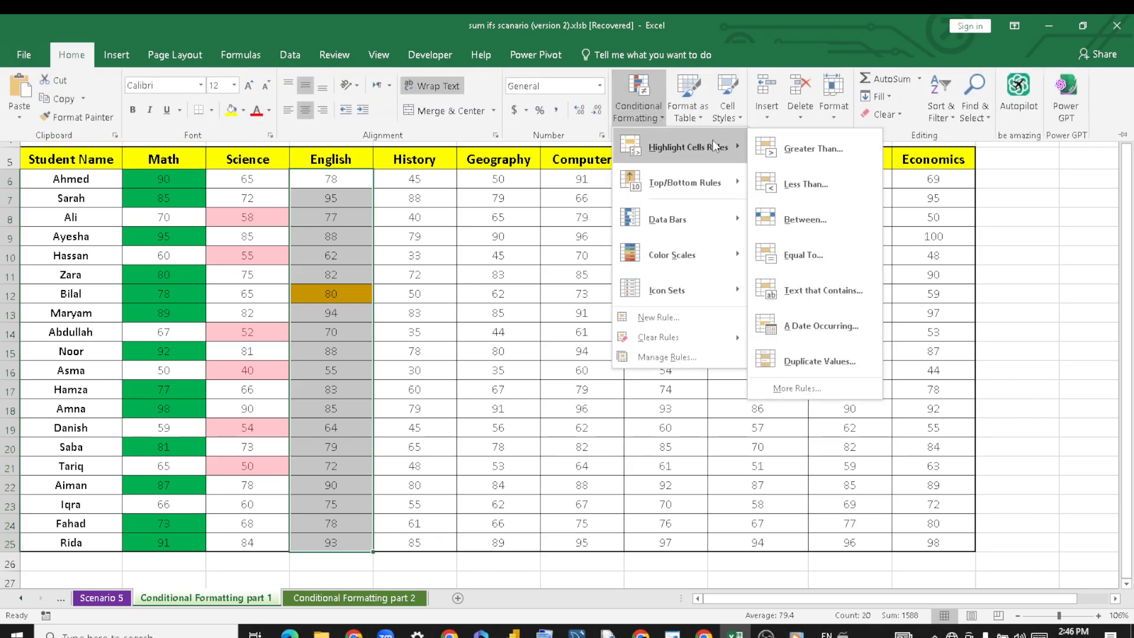
left_click(797, 254)
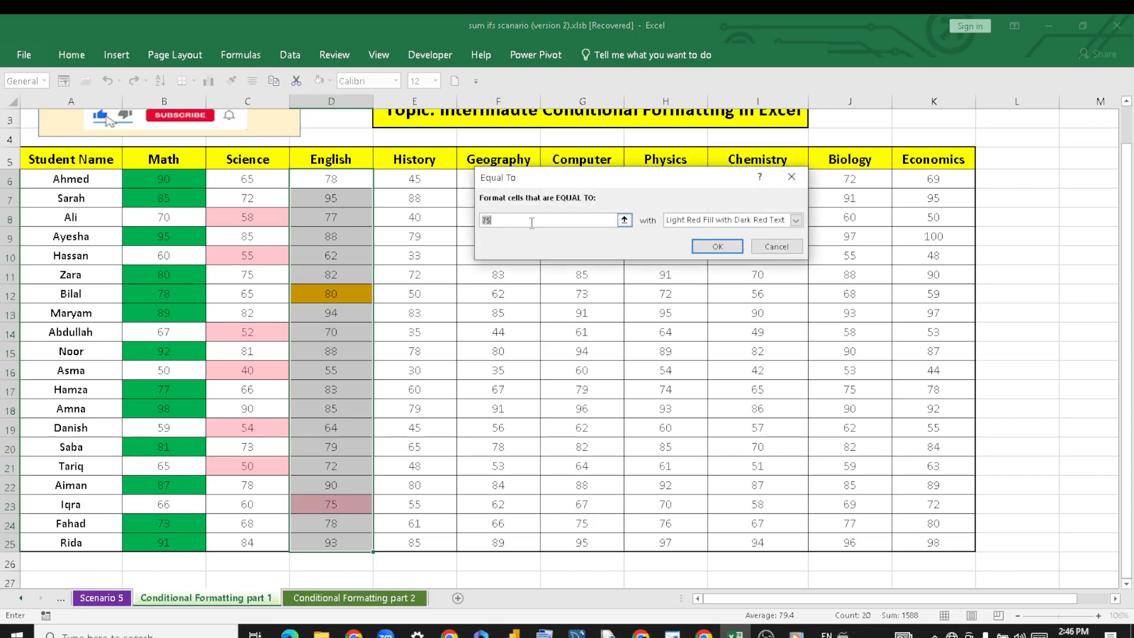
key("BackSpace")
type("80")
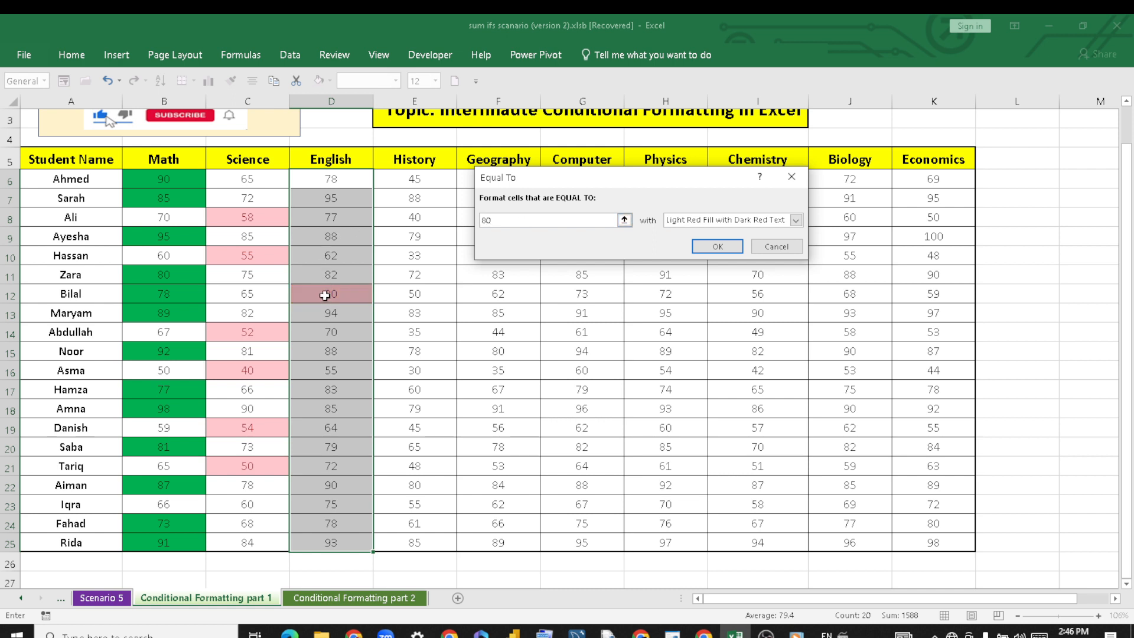
left_click(712, 244)
left_click(608, 325)
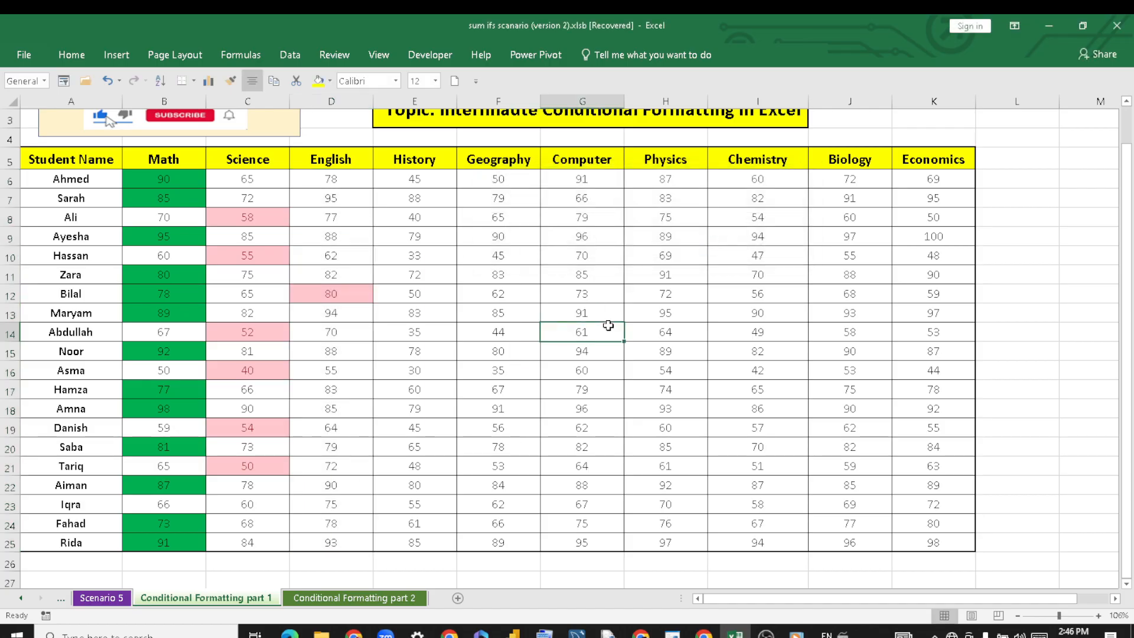